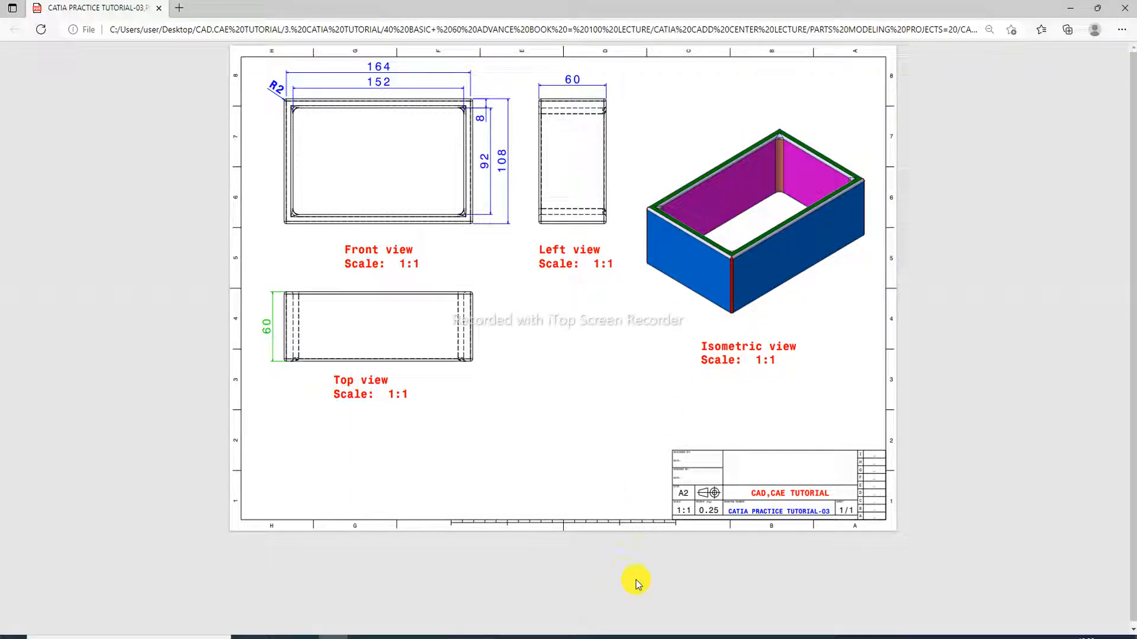
- Switch to CATIA and open a new sketch on the xy plane
{"action": "left_click", "coordinate": [508, 637]}
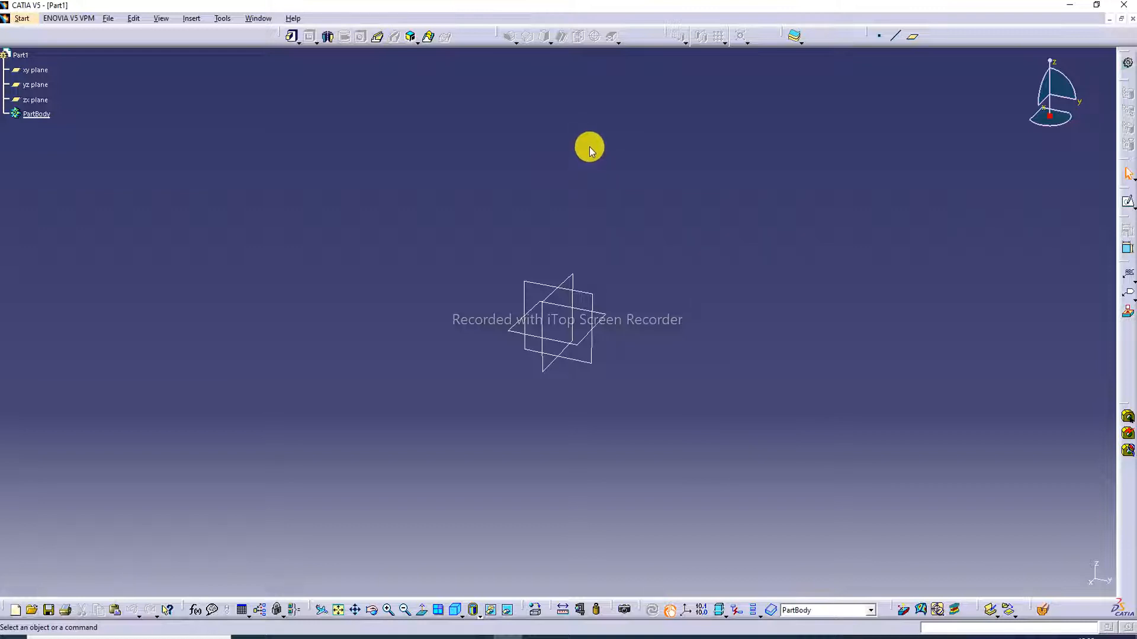
{"action": "left_click", "coordinate": [607, 318]}
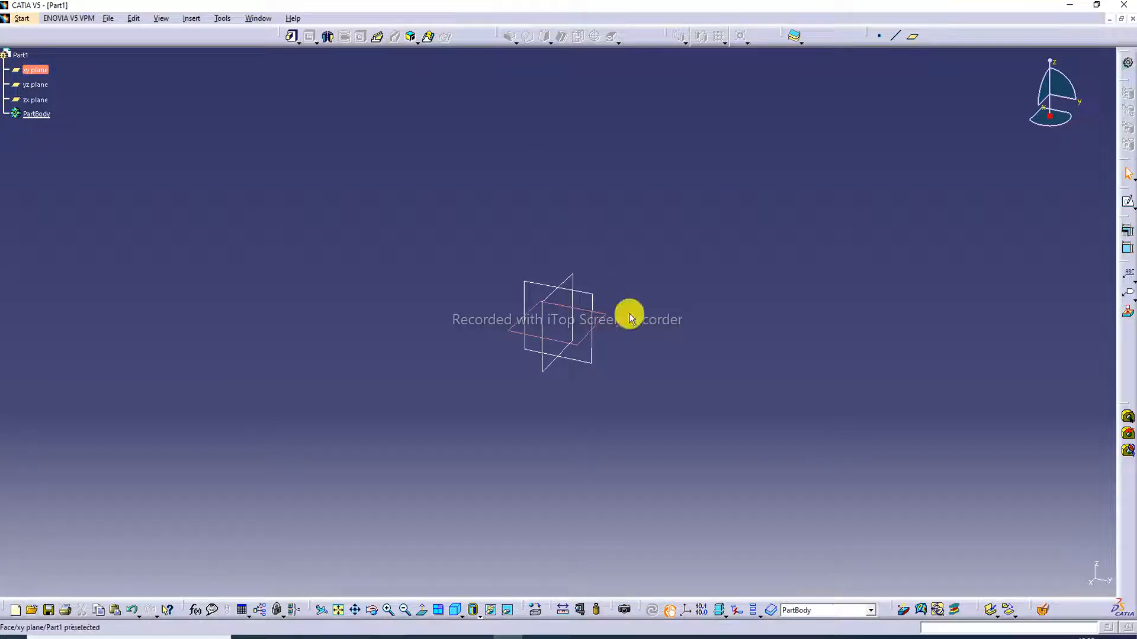
{"action": "left_click", "coordinate": [1129, 203]}
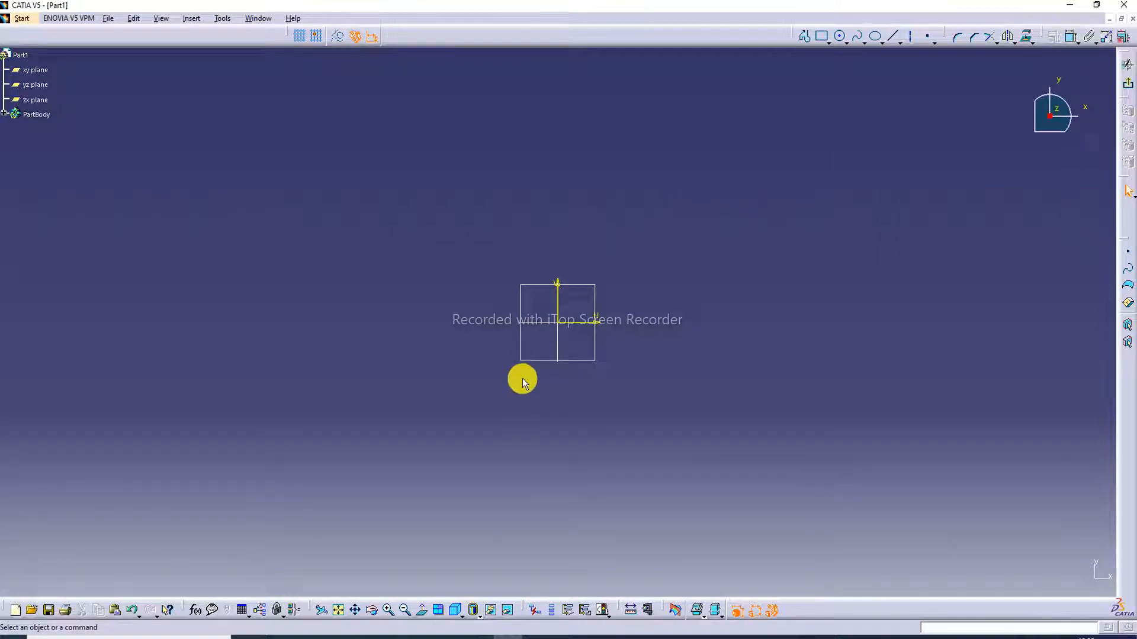
- Check the reference drawing, and sketch a rectangle about 136 mm by 83 mm with one corner at the origin
{"action": "left_click", "coordinate": [333, 638]}
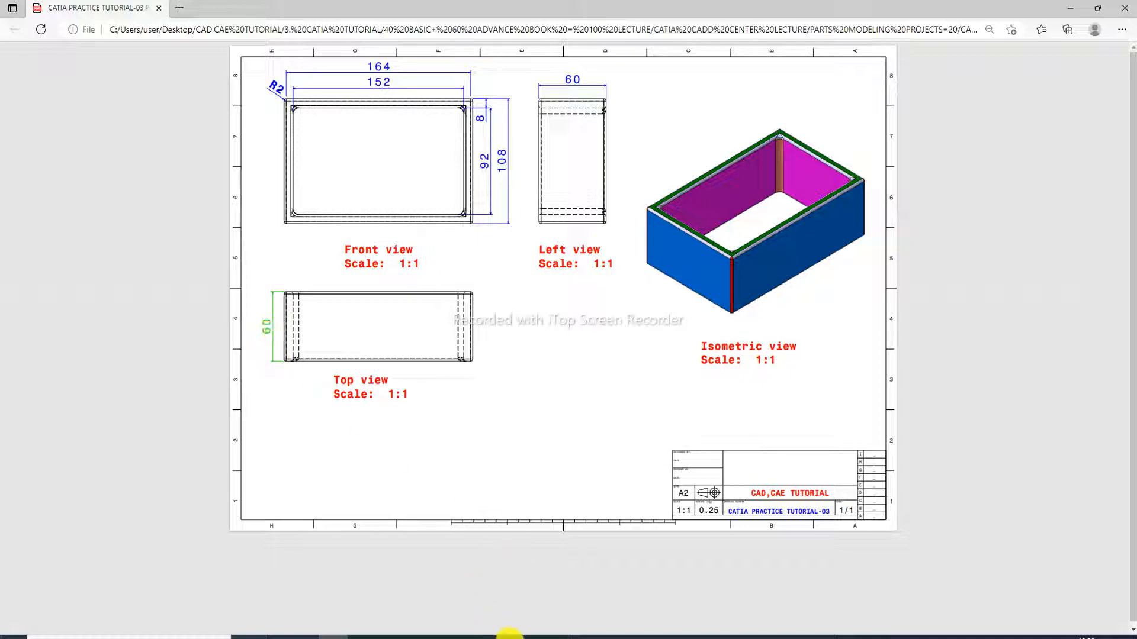
{"action": "left_click", "coordinate": [508, 636]}
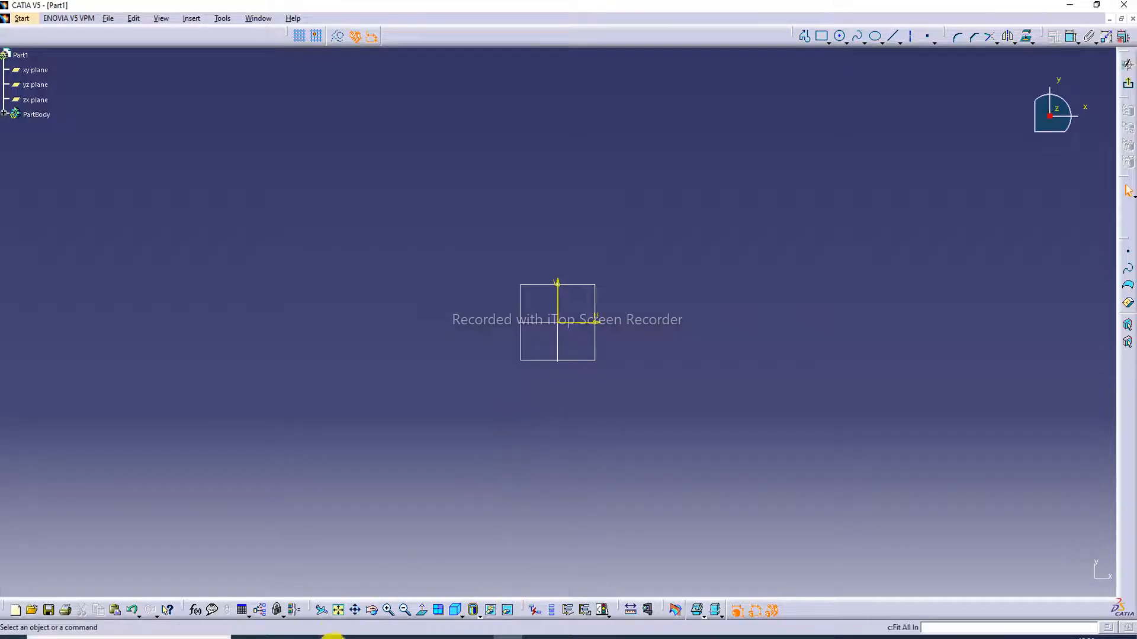
{"action": "left_click", "coordinate": [334, 637]}
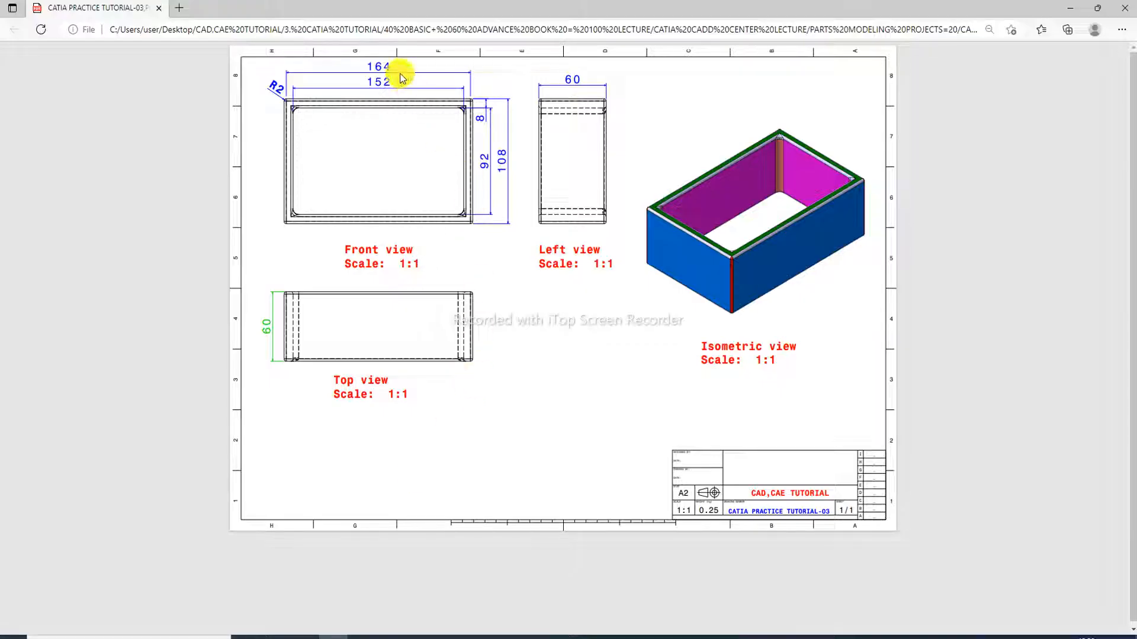
{"action": "left_click", "coordinate": [333, 636]}
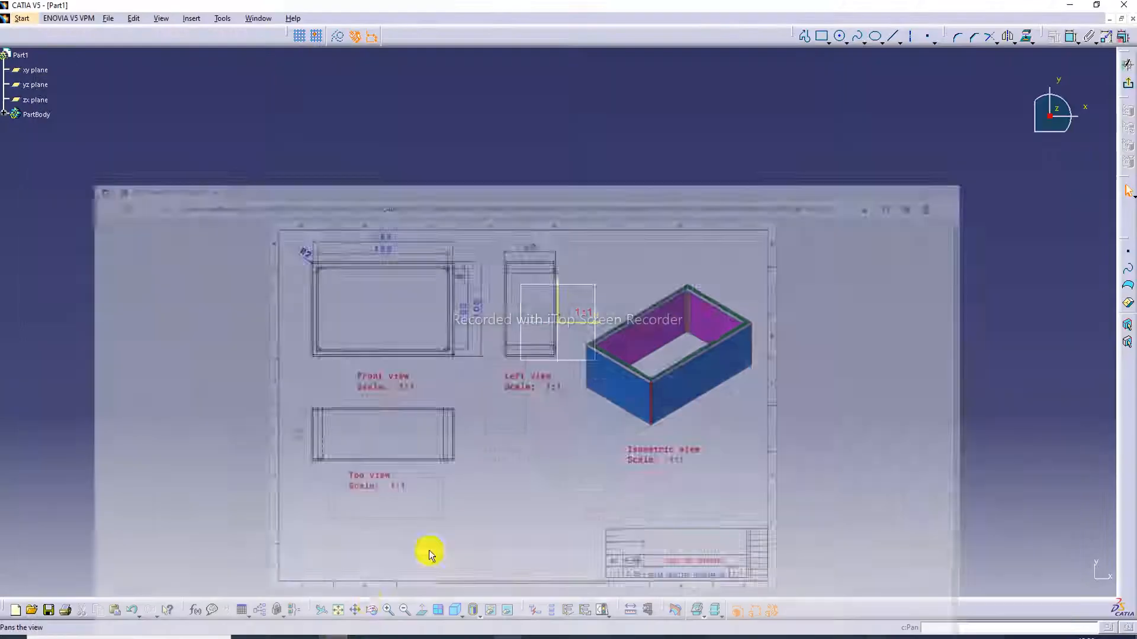
{"action": "left_click", "coordinate": [821, 36]}
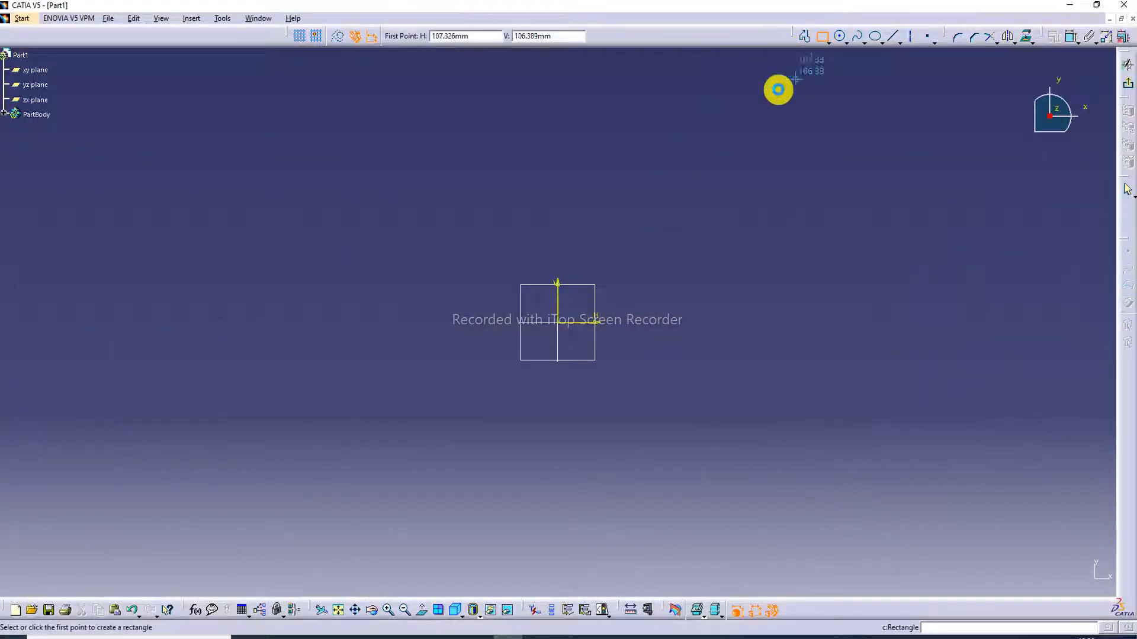
{"action": "left_click", "coordinate": [557, 323]}
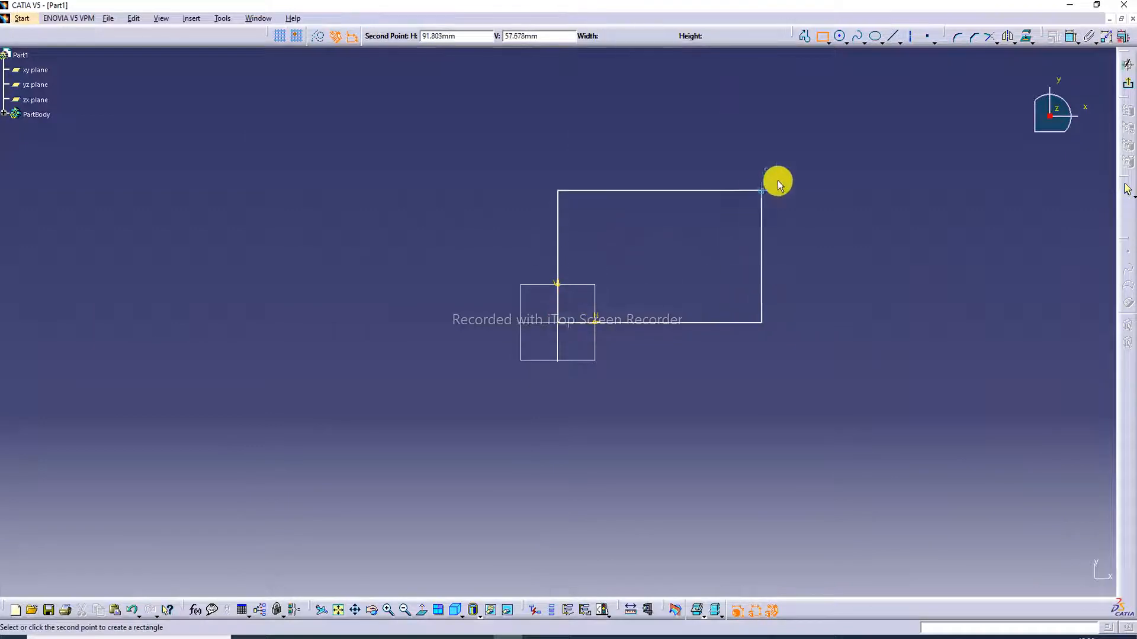
{"action": "left_click", "coordinate": [856, 136]}
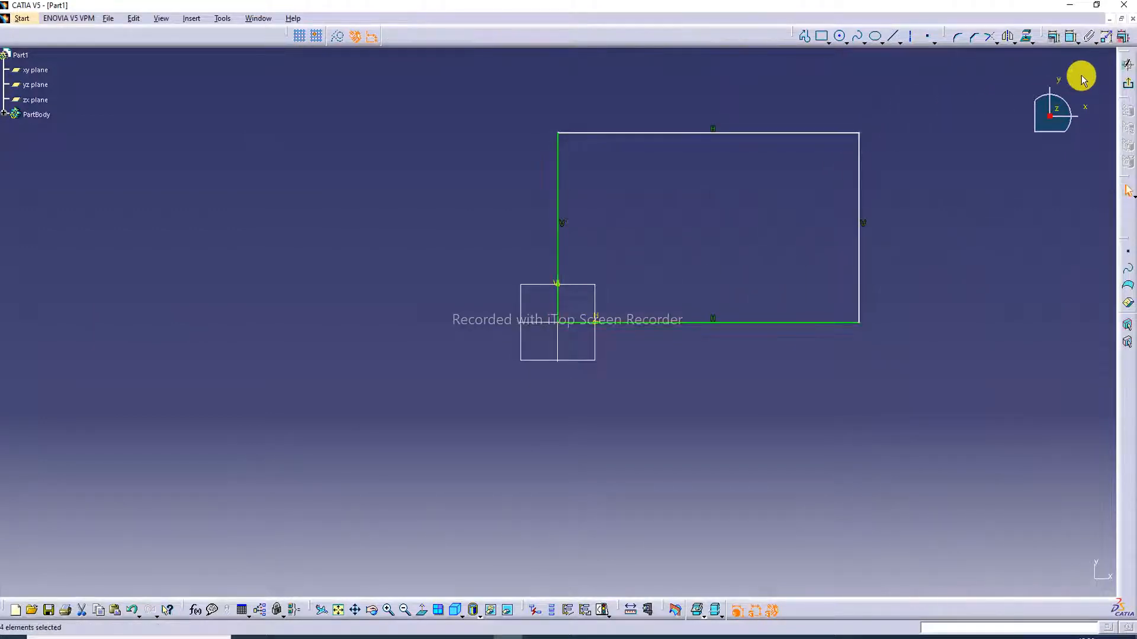
- Add dimensional constraints for the rectangle's width and height
{"action": "left_click", "coordinate": [1069, 40]}
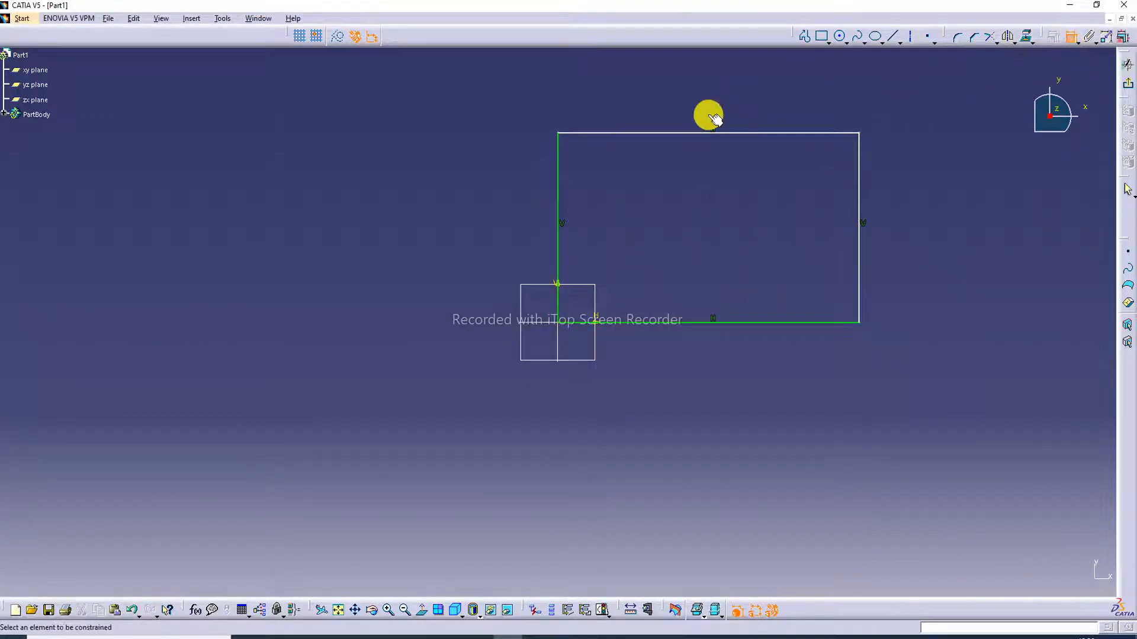
{"action": "left_click", "coordinate": [708, 137]}
{"action": "left_click", "coordinate": [697, 109]}
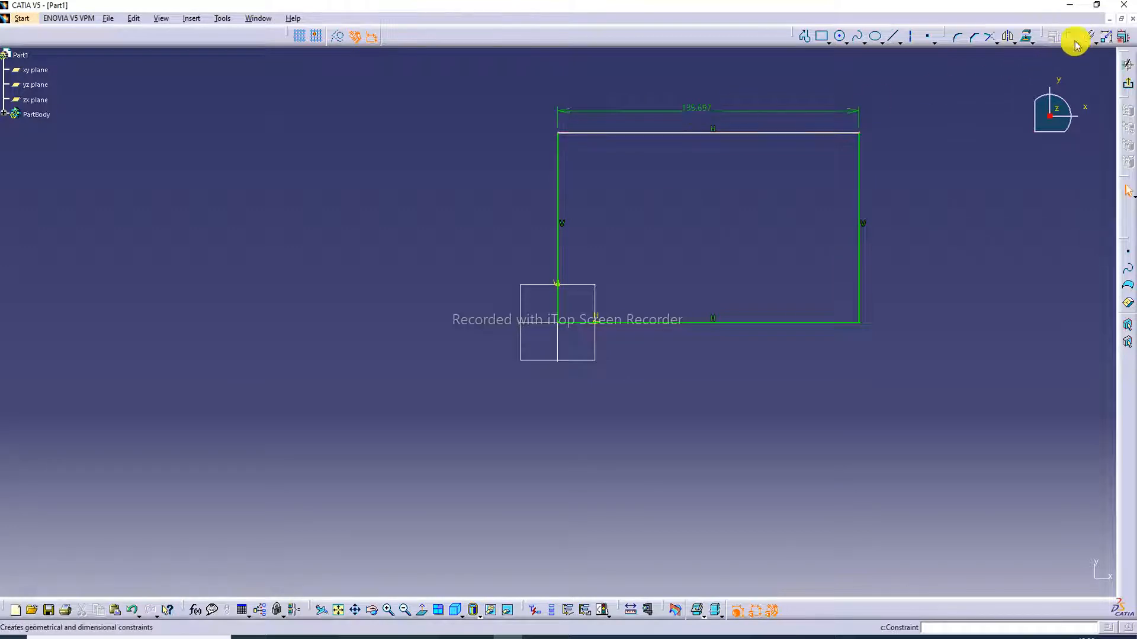
{"action": "left_click", "coordinate": [860, 215]}
{"action": "left_click", "coordinate": [893, 203]}
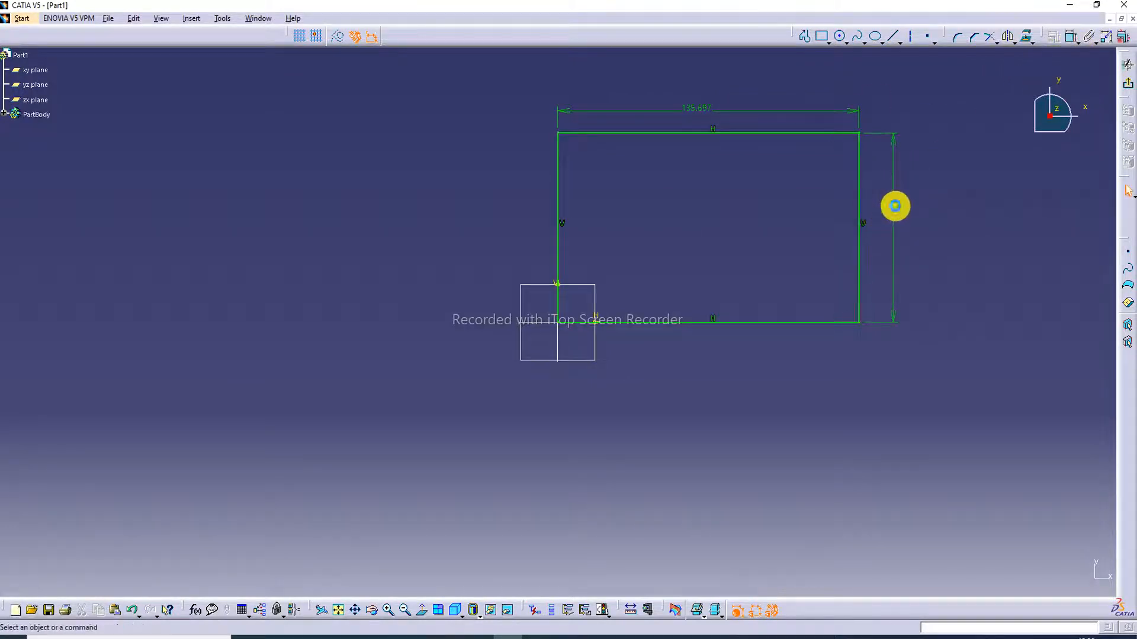
- Set the rectangle's width to 164 mm and its height to 108 mm
{"action": "double_click", "coordinate": [699, 109]}
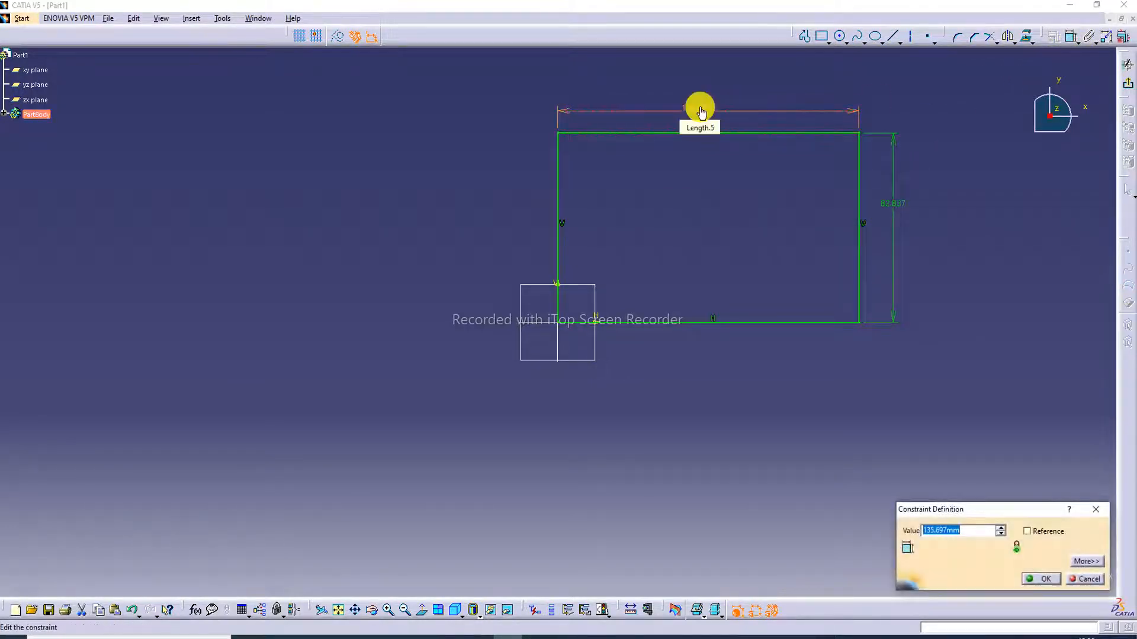
{"action": "type", "text": "164"}
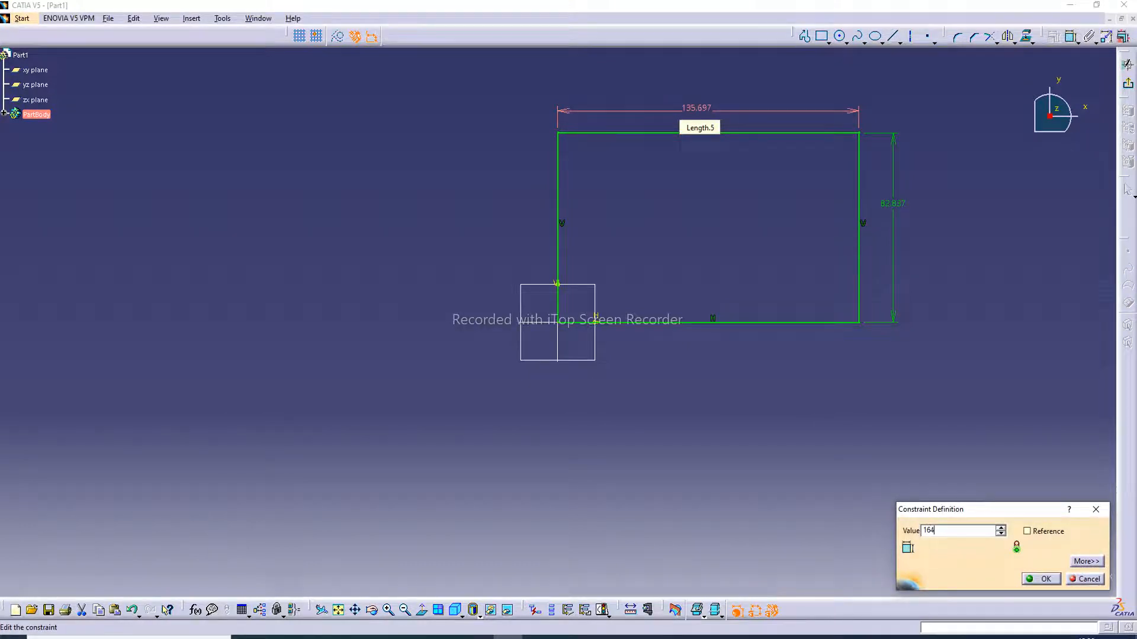
{"action": "key", "text": "Return"}
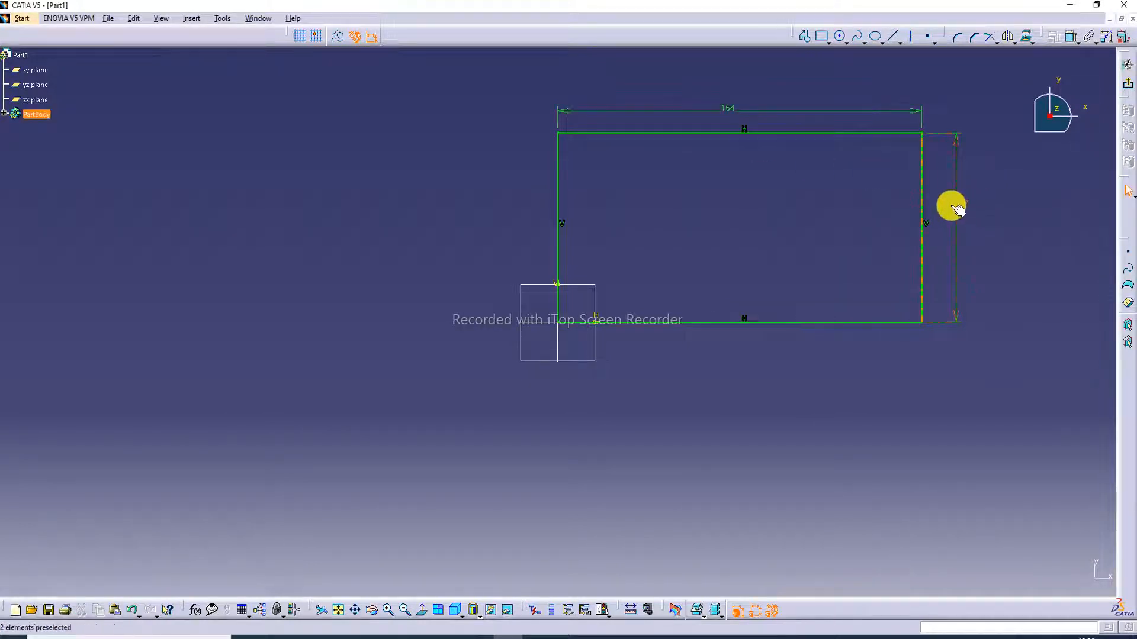
{"action": "double_click", "coordinate": [951, 209]}
{"action": "type", "text": "1"}
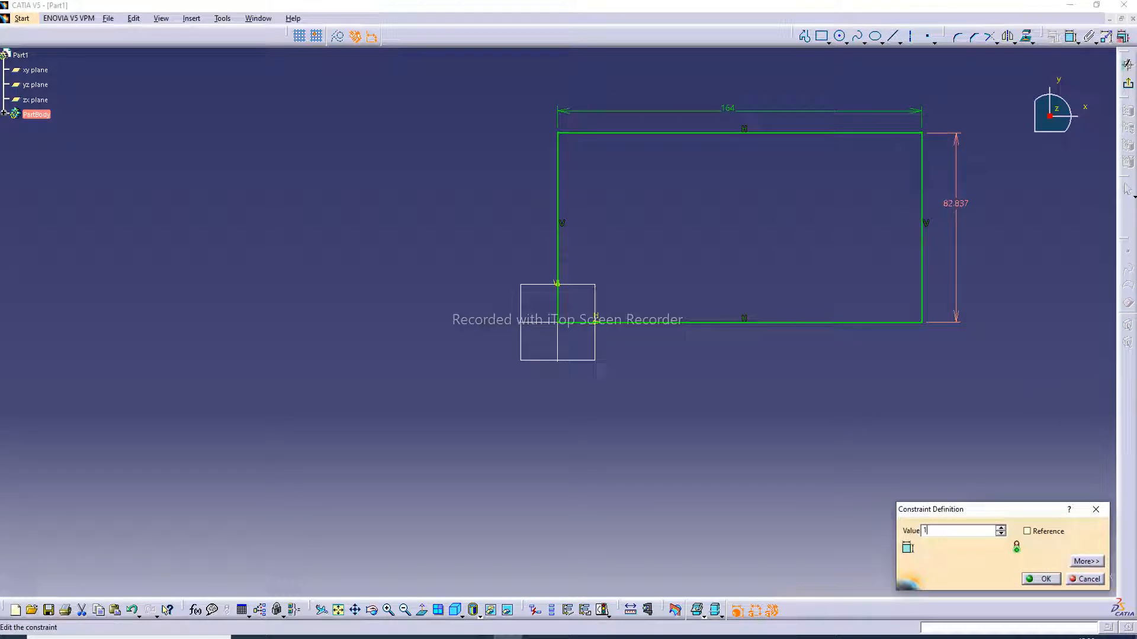
{"action": "type", "text": "08"}
{"action": "key", "text": "Return"}
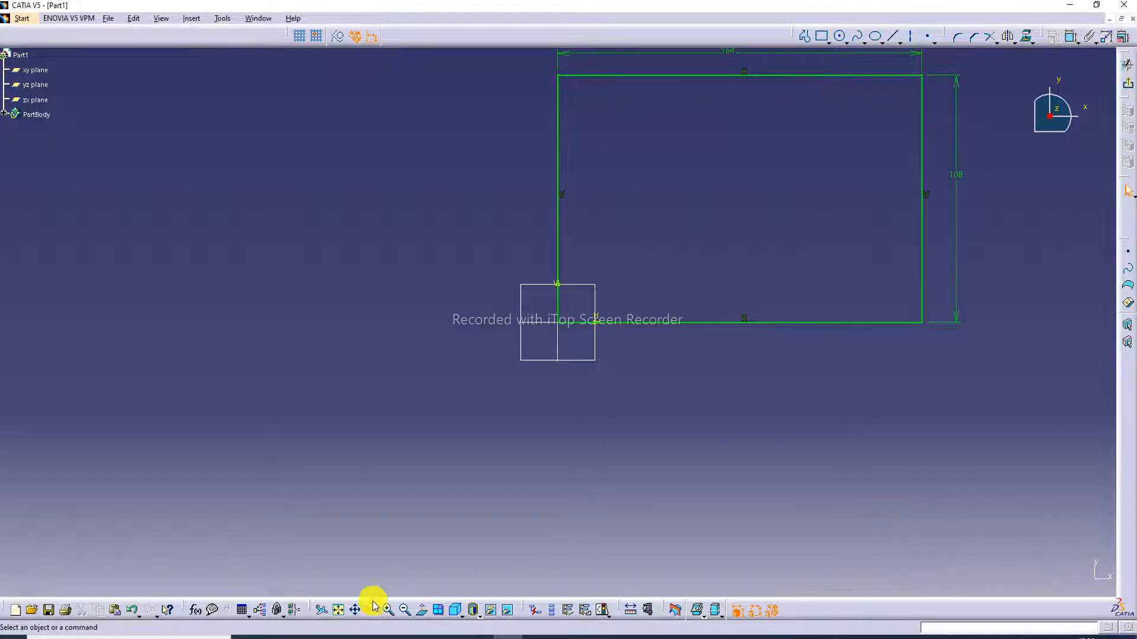
- Exit the sketch and extrude the rectangle into a pad 60 mm long
{"action": "left_click", "coordinate": [339, 611]}
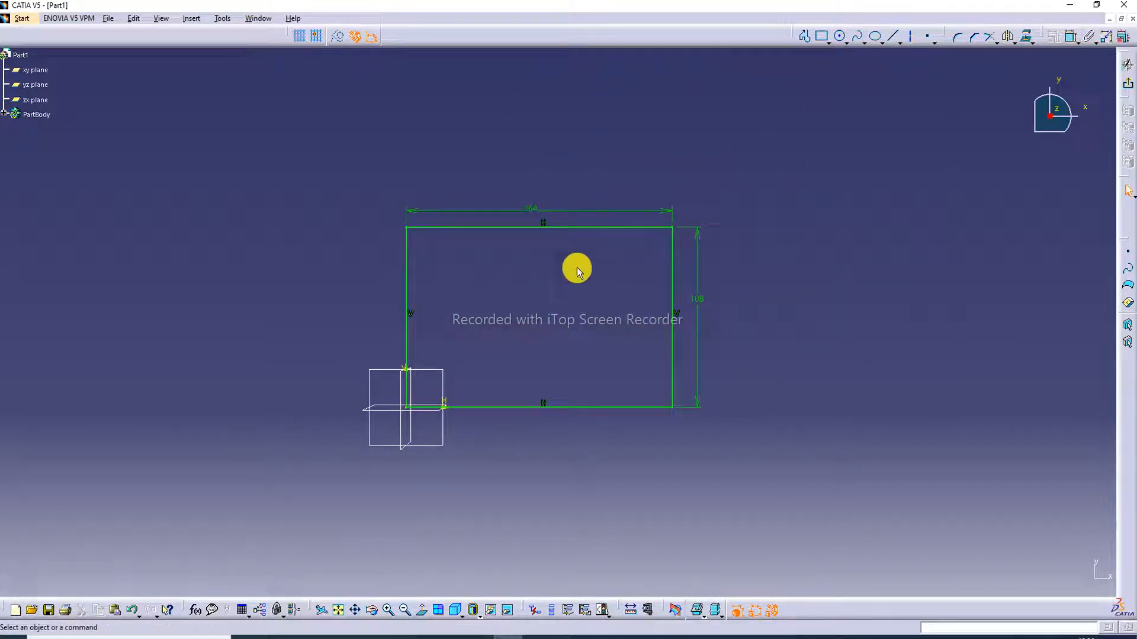
{"action": "left_click", "coordinate": [1128, 87]}
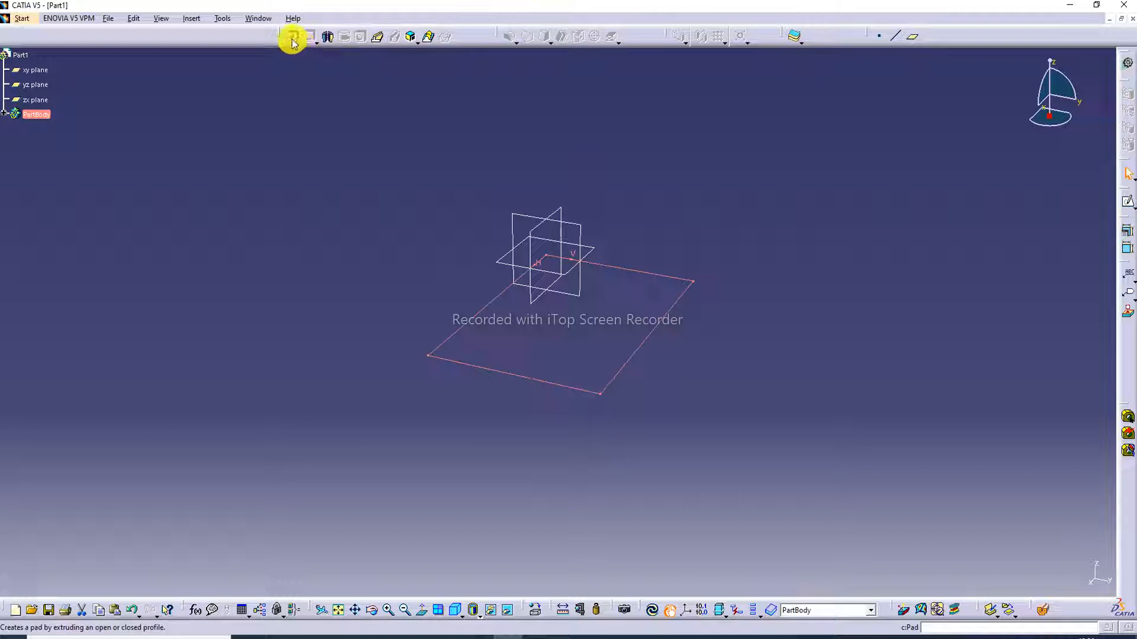
{"action": "left_click", "coordinate": [293, 38]}
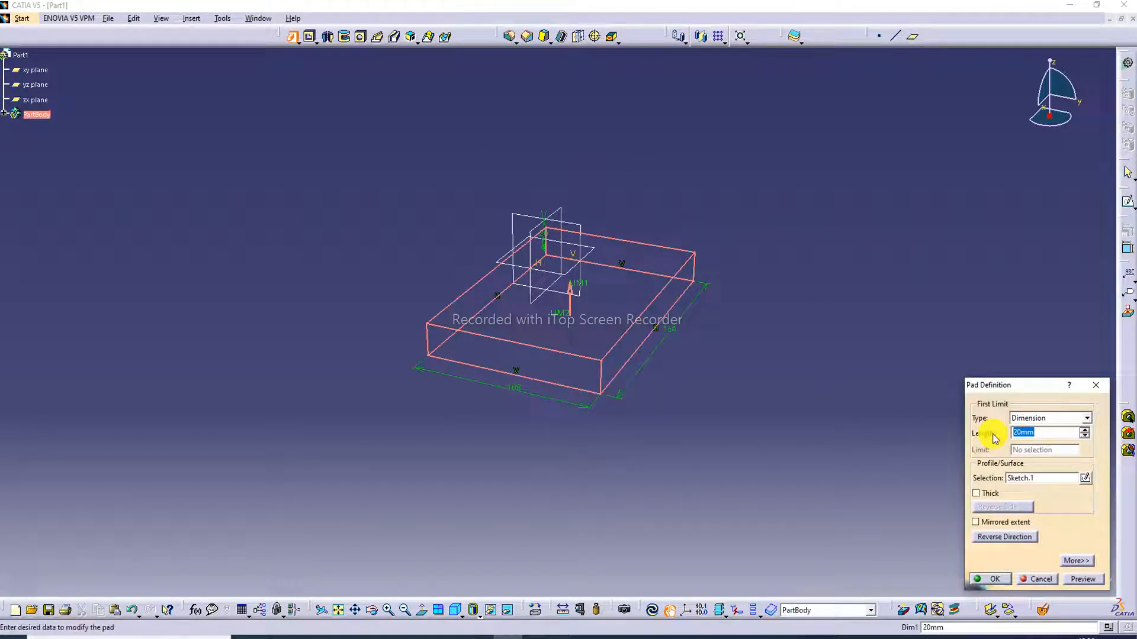
{"action": "type", "text": "60"}
{"action": "key", "text": "Return"}
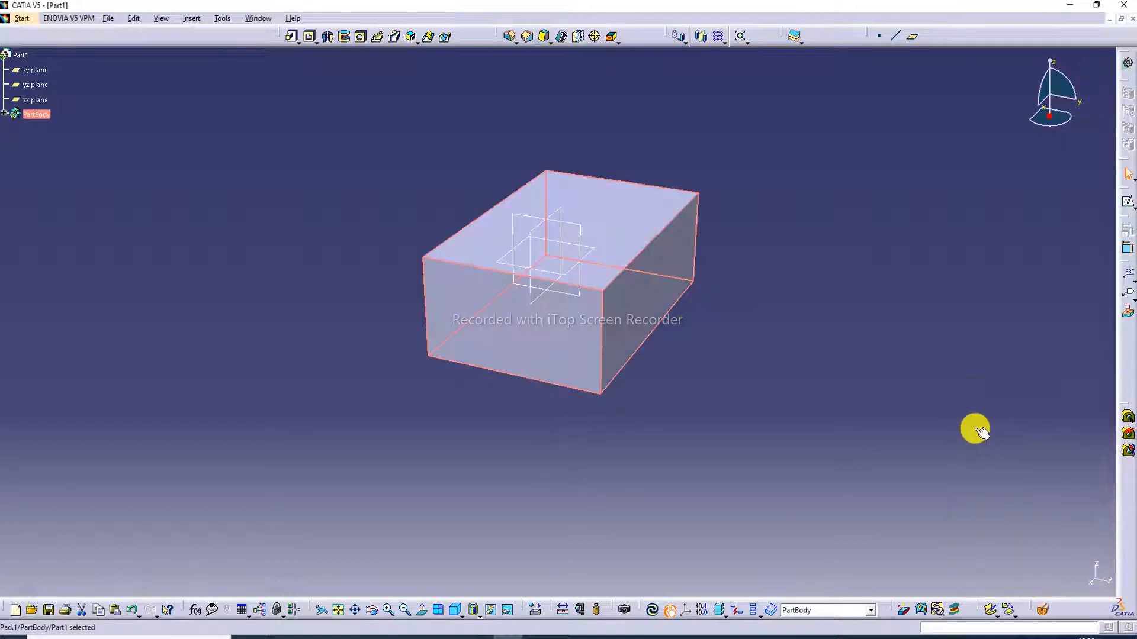
- Compare the solid block with the reference drawing and review the available Pad tool variants
{"action": "left_click", "coordinate": [334, 637]}
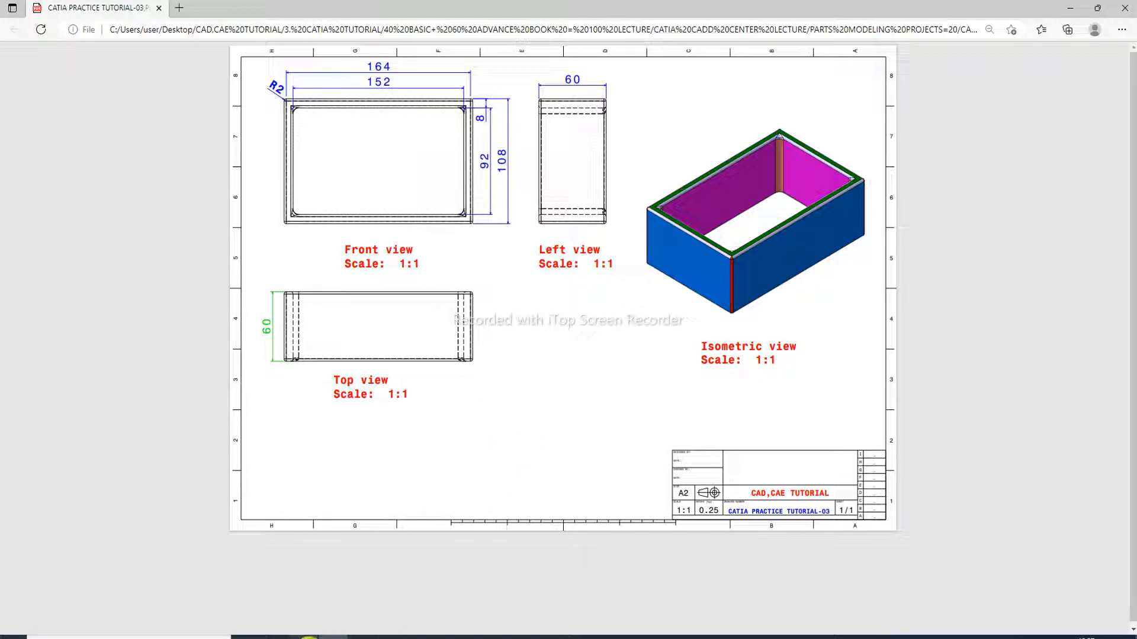
{"action": "left_click", "coordinate": [503, 637]}
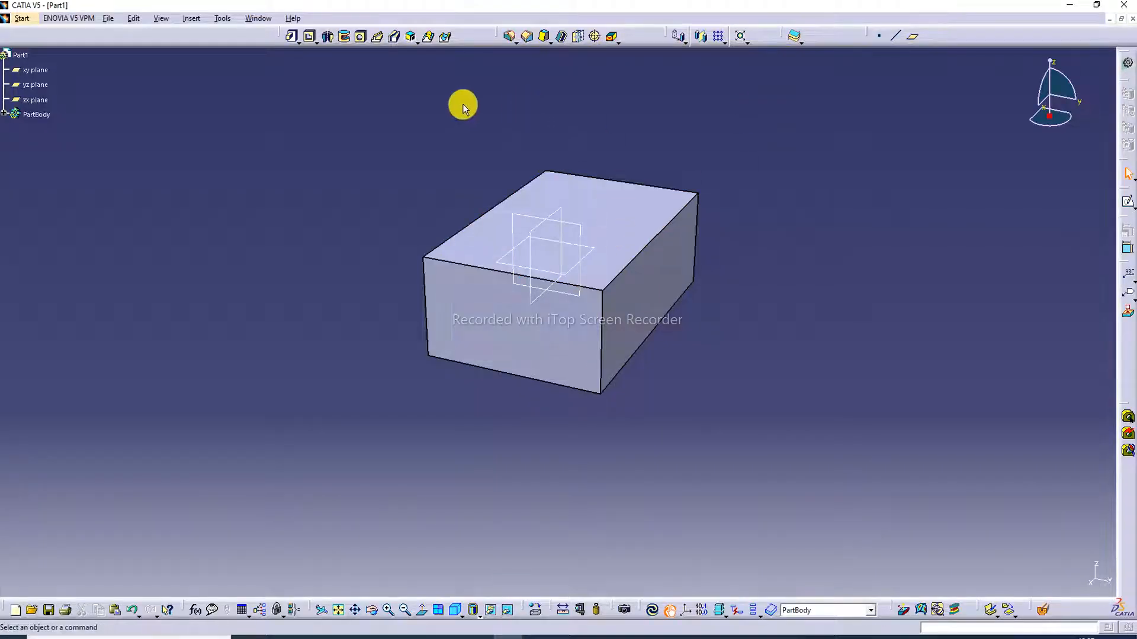
{"action": "left_click", "coordinate": [299, 39]}
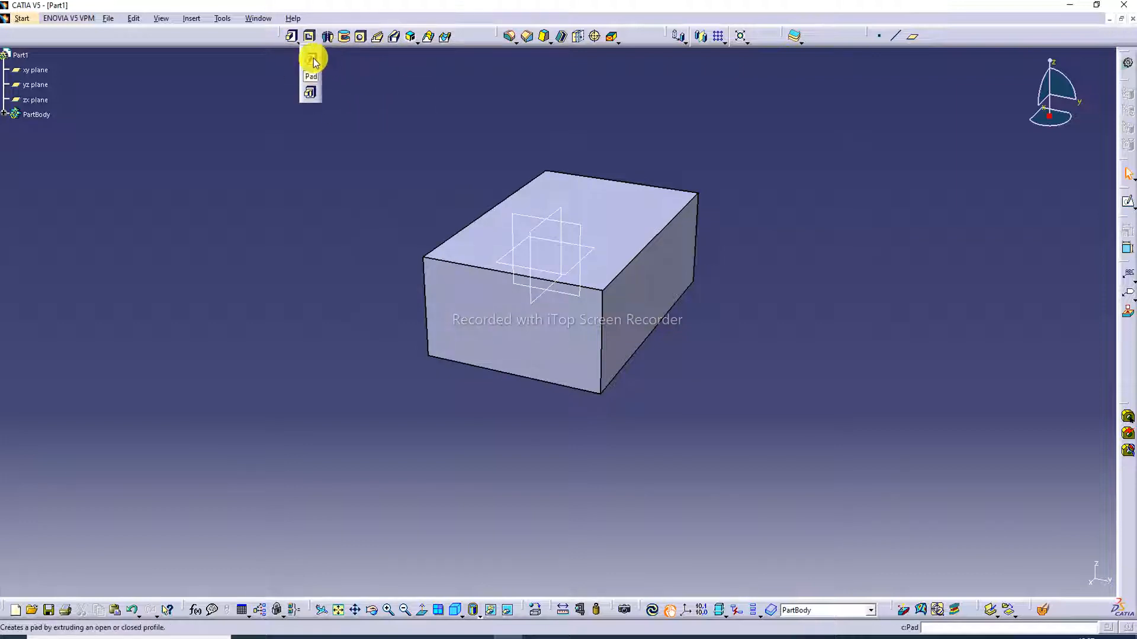
{"action": "left_click", "coordinate": [619, 228]}
{"action": "left_click", "coordinate": [704, 148]}
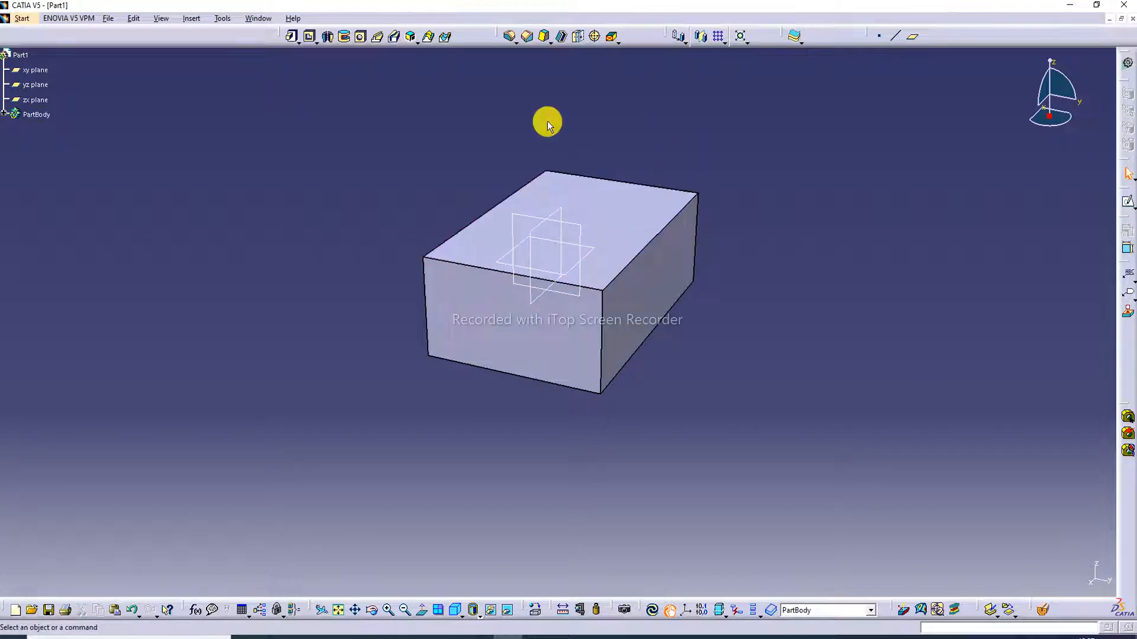
{"action": "left_click", "coordinate": [296, 43]}
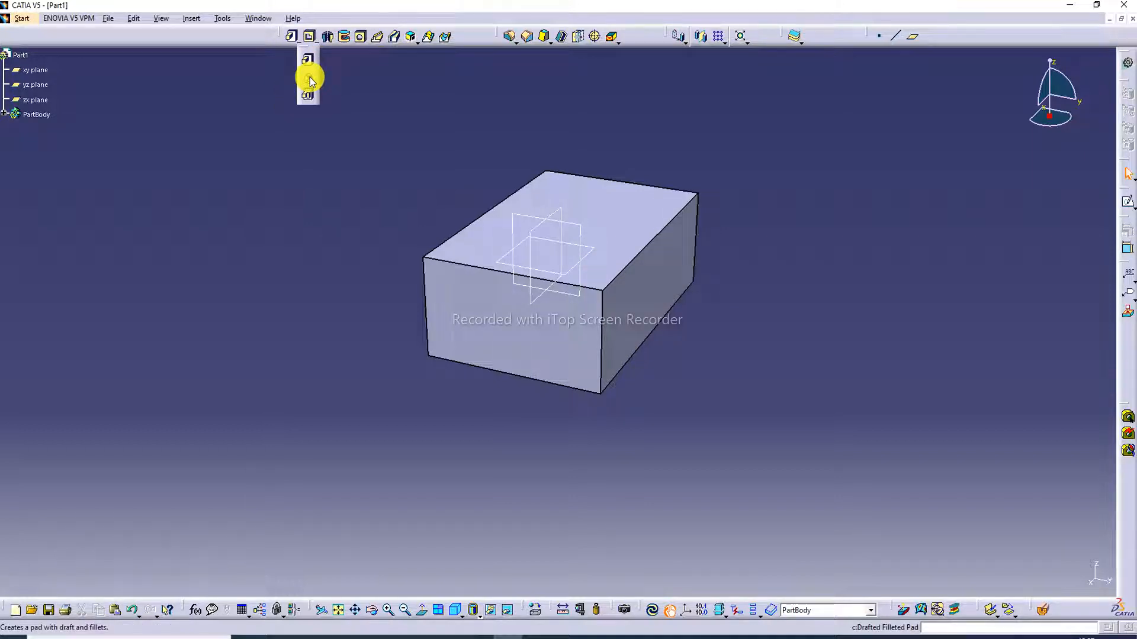
{"action": "left_click", "coordinate": [477, 638]}
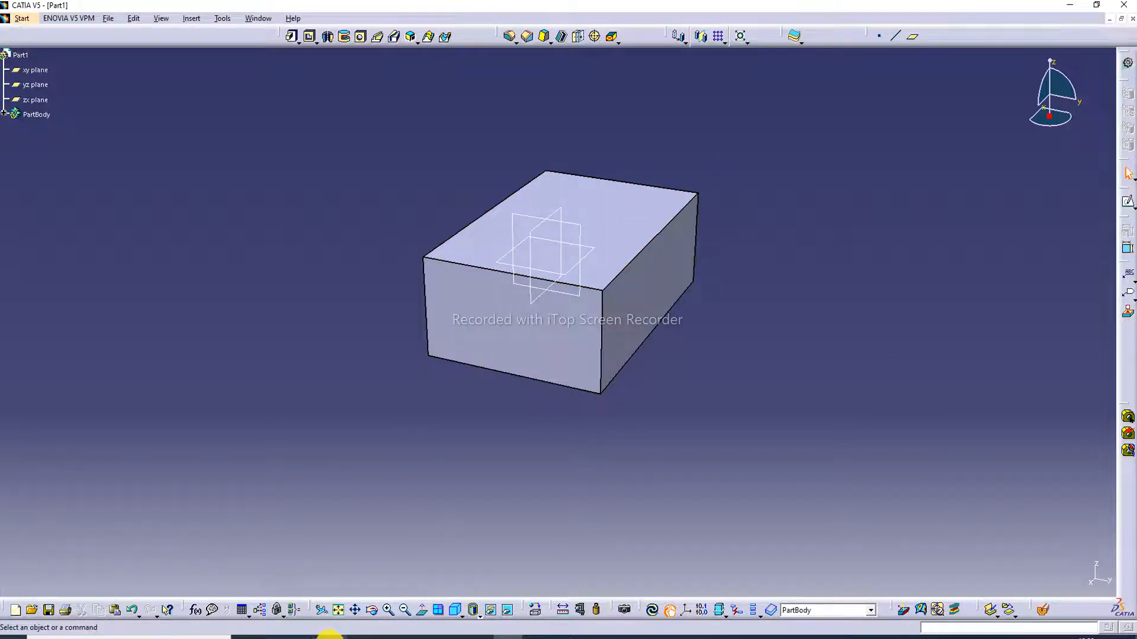
- Check the reference drawing's colours and set the pad's fill colour to medium blue in its graphic properties
{"action": "left_click", "coordinate": [328, 636]}
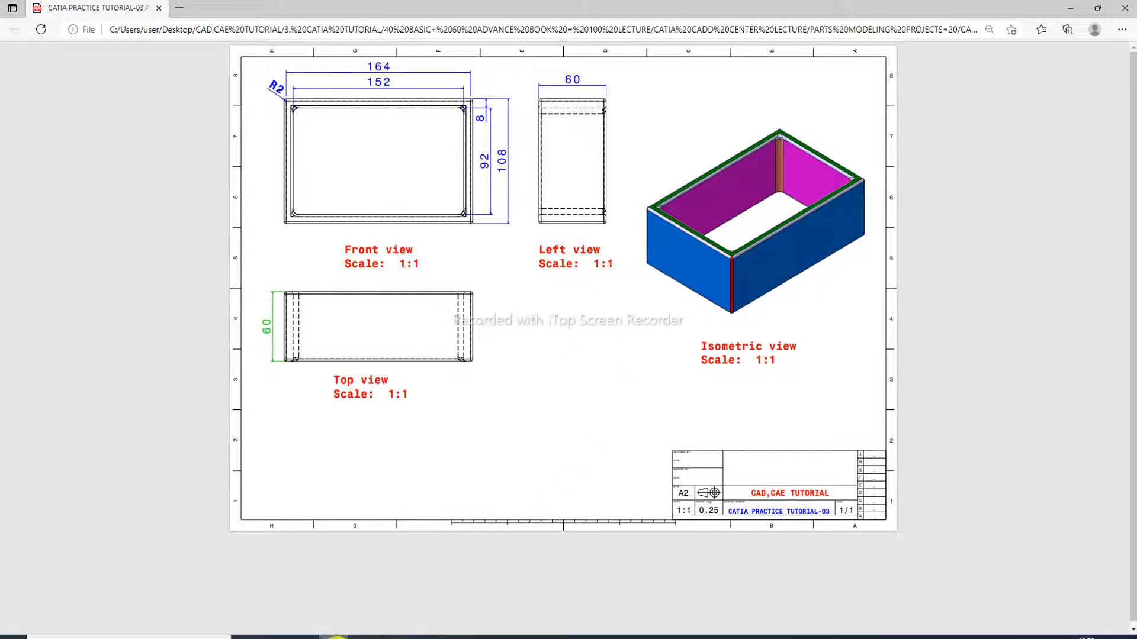
{"action": "left_click", "coordinate": [335, 636]}
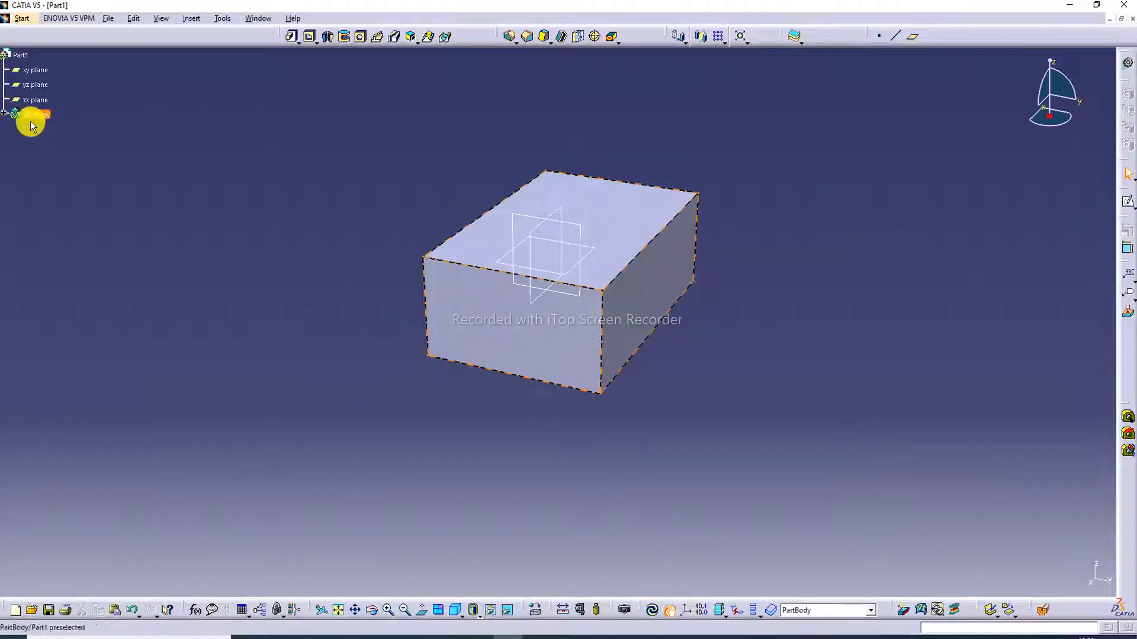
{"action": "left_click", "coordinate": [3, 112]}
{"action": "left_click", "coordinate": [46, 128]}
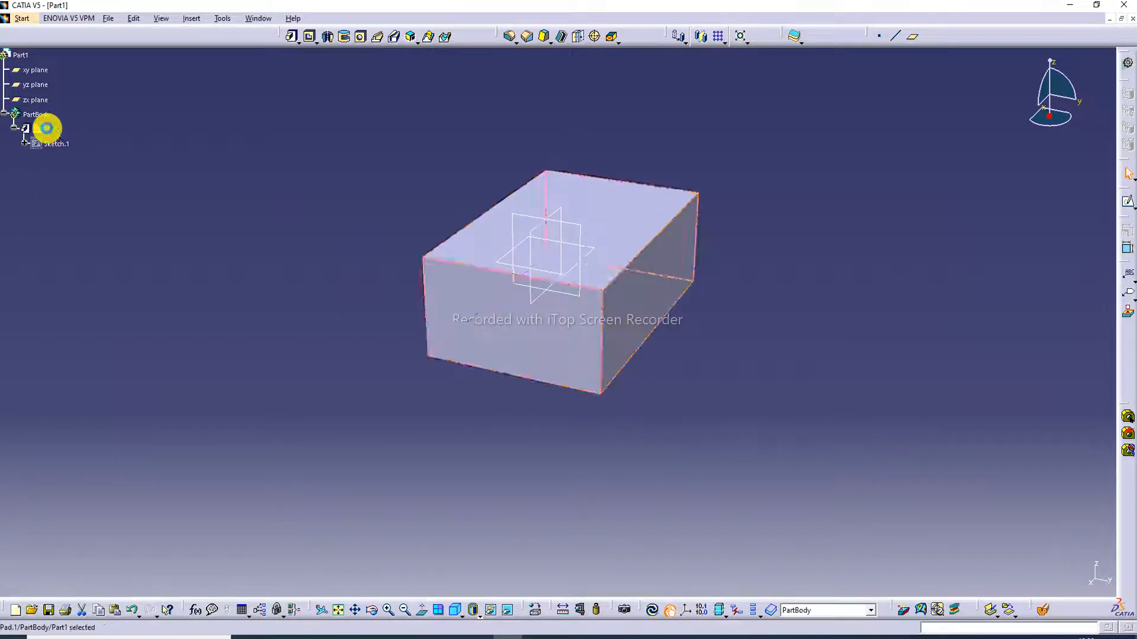
{"action": "right_click", "coordinate": [43, 128]}
{"action": "left_click", "coordinate": [92, 184]}
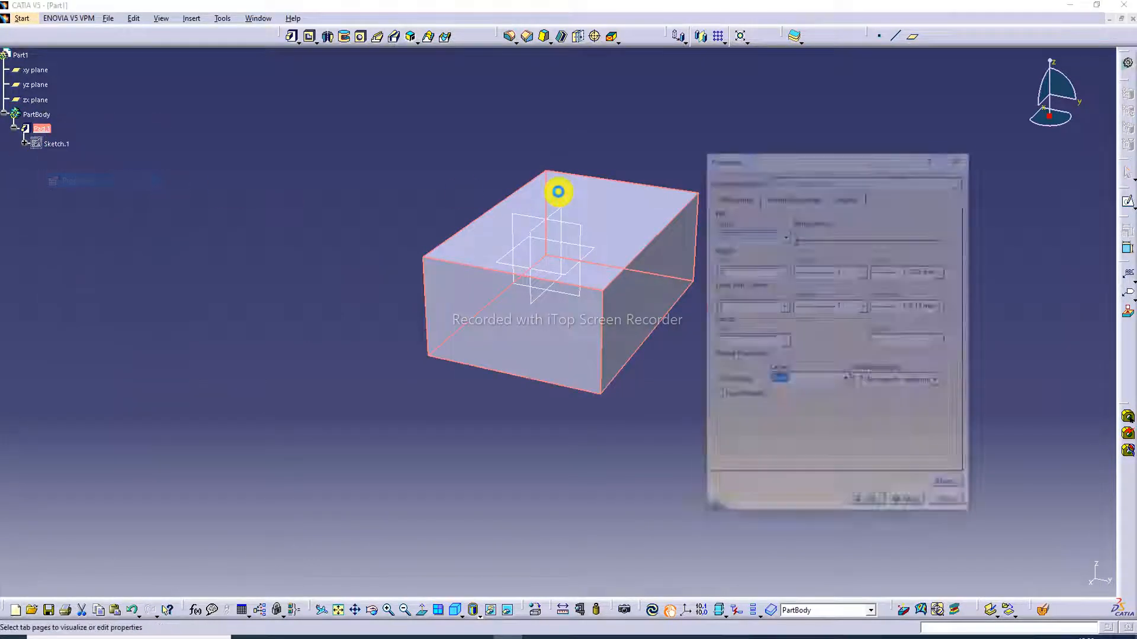
{"action": "left_click", "coordinate": [785, 236]}
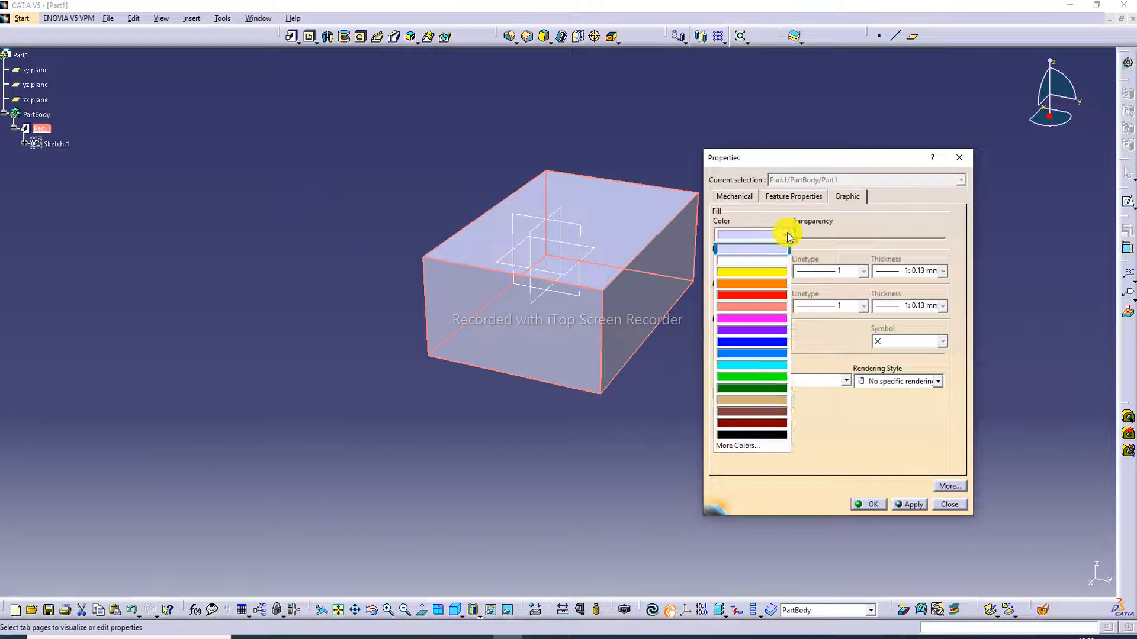
{"action": "left_click", "coordinate": [760, 353]}
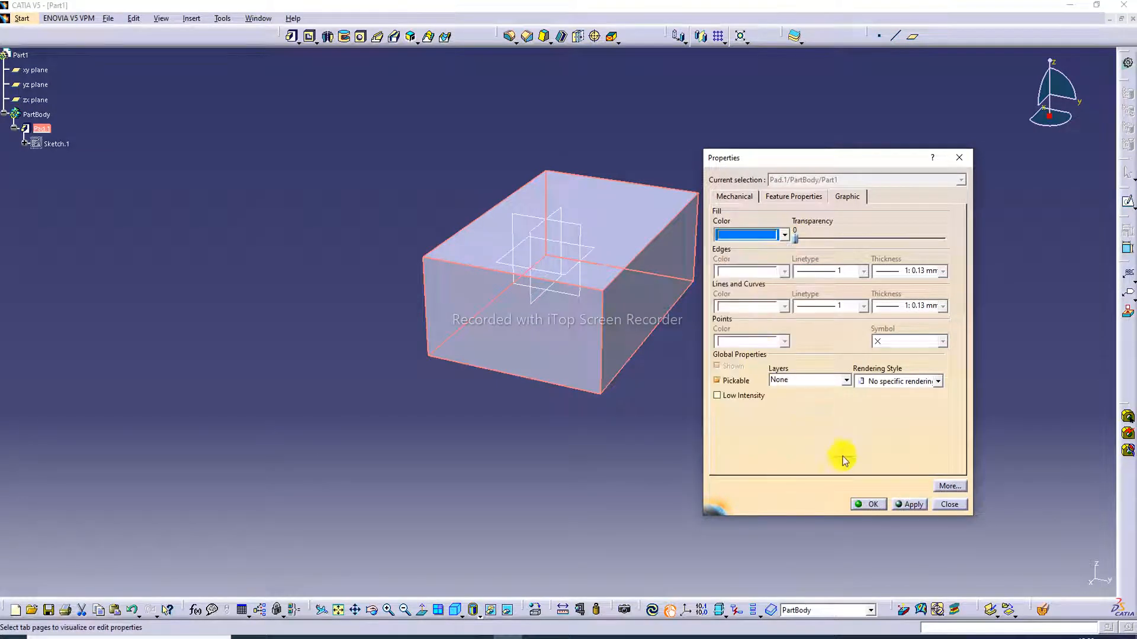
{"action": "left_click", "coordinate": [869, 505]}
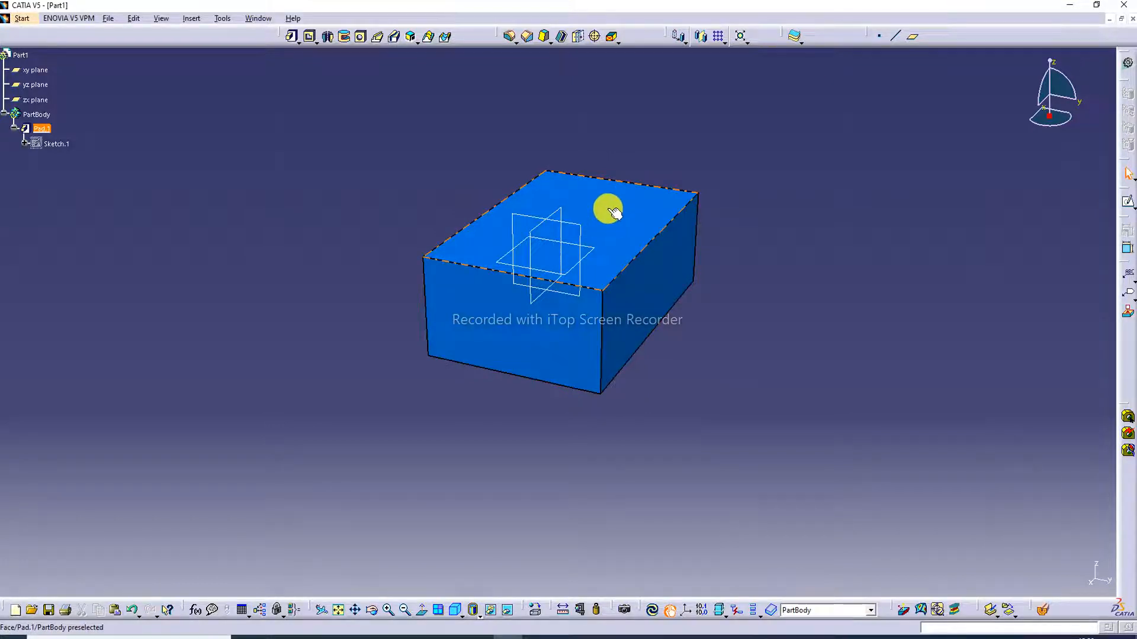
- Edit the block's pad definition, enable its Thick option and review the second limit types, keeping Dimension
{"action": "double_click", "coordinate": [616, 216]}
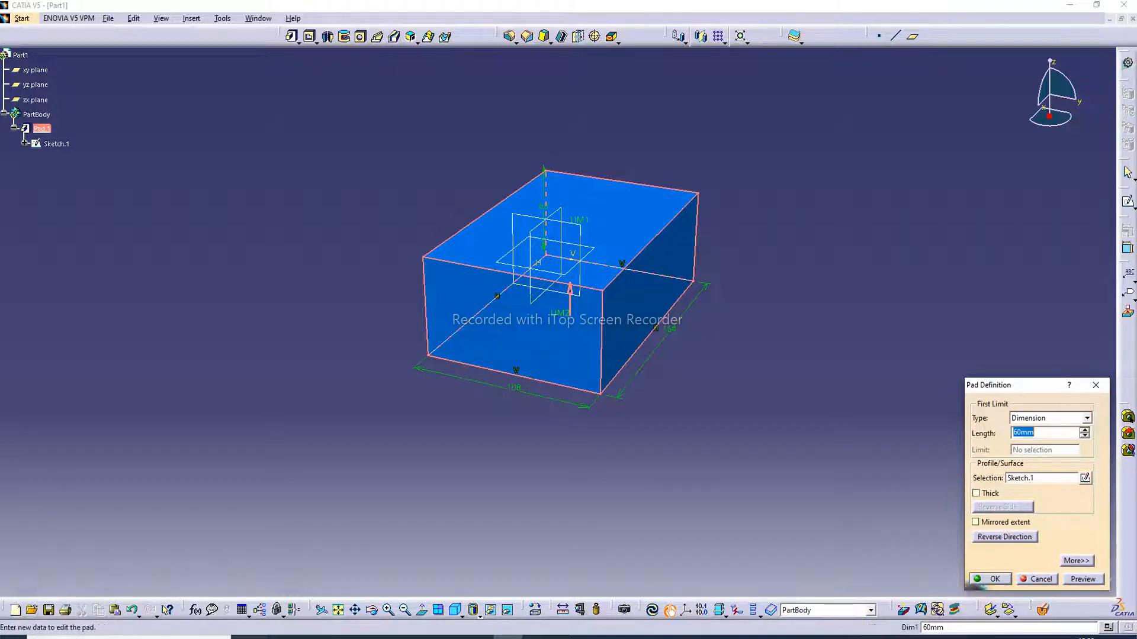
{"action": "left_click", "coordinate": [473, 638]}
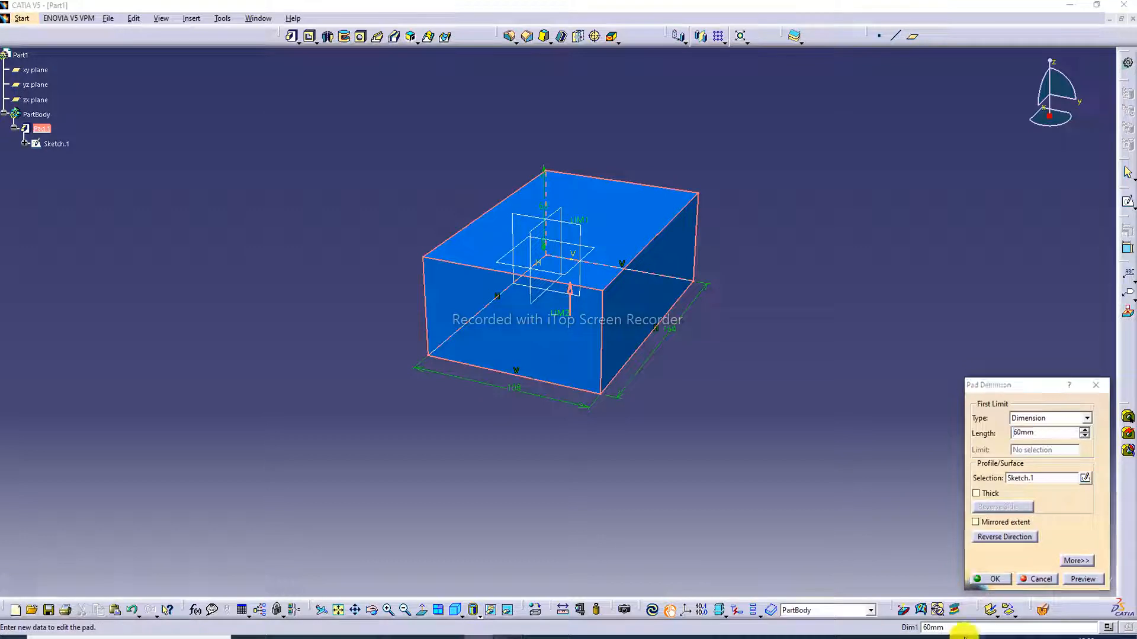
{"action": "left_click", "coordinate": [1073, 560]}
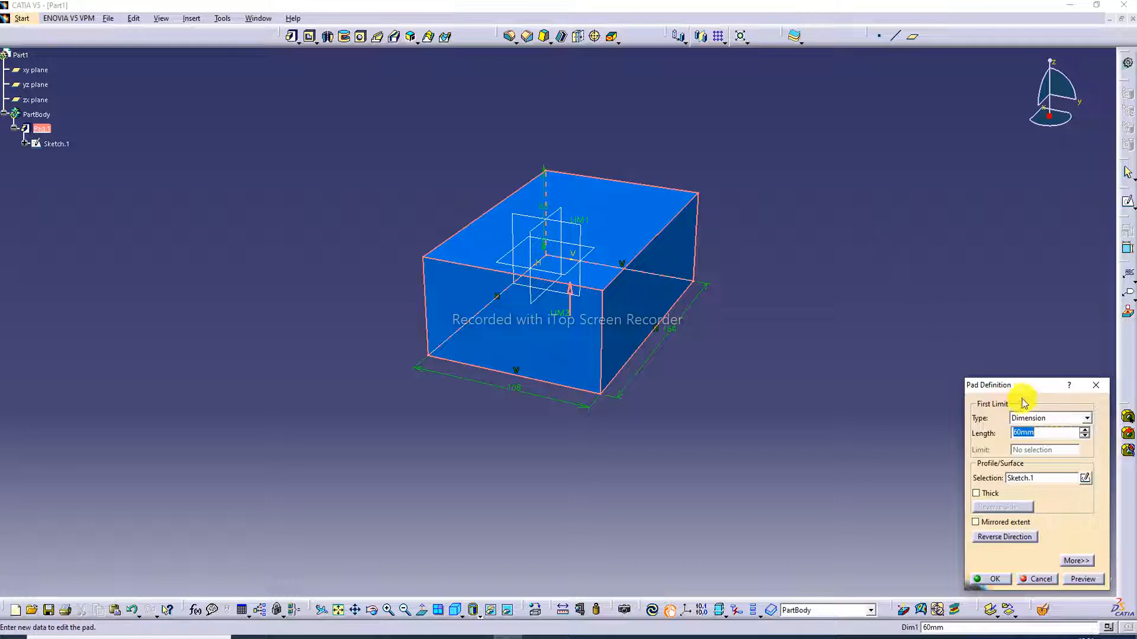
{"action": "left_click", "coordinate": [983, 494]}
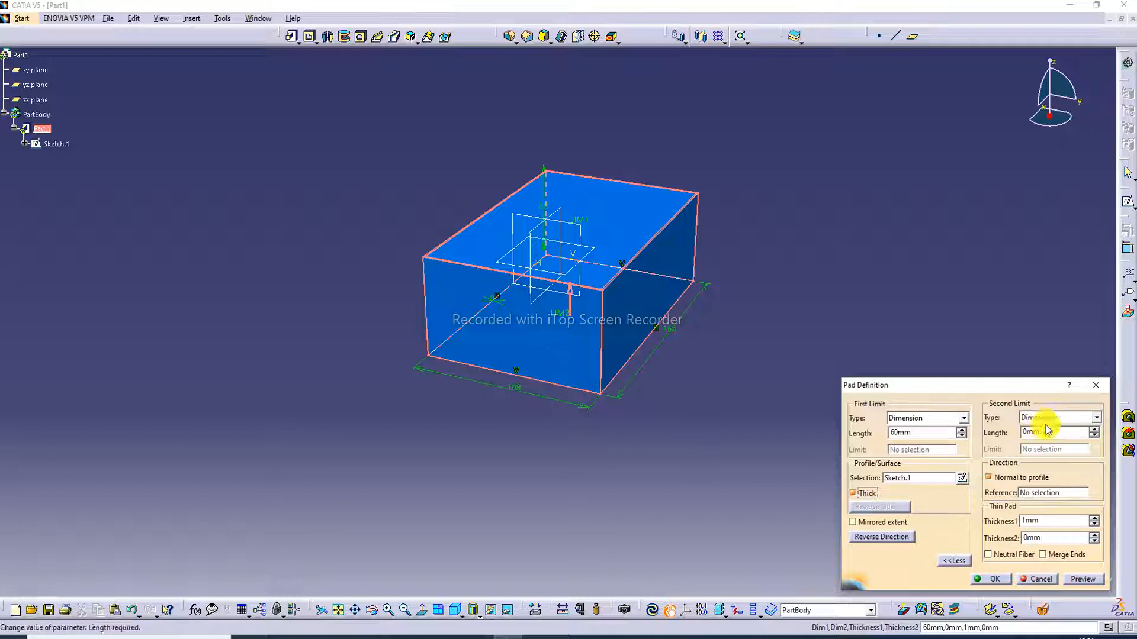
{"action": "left_click", "coordinate": [1098, 419]}
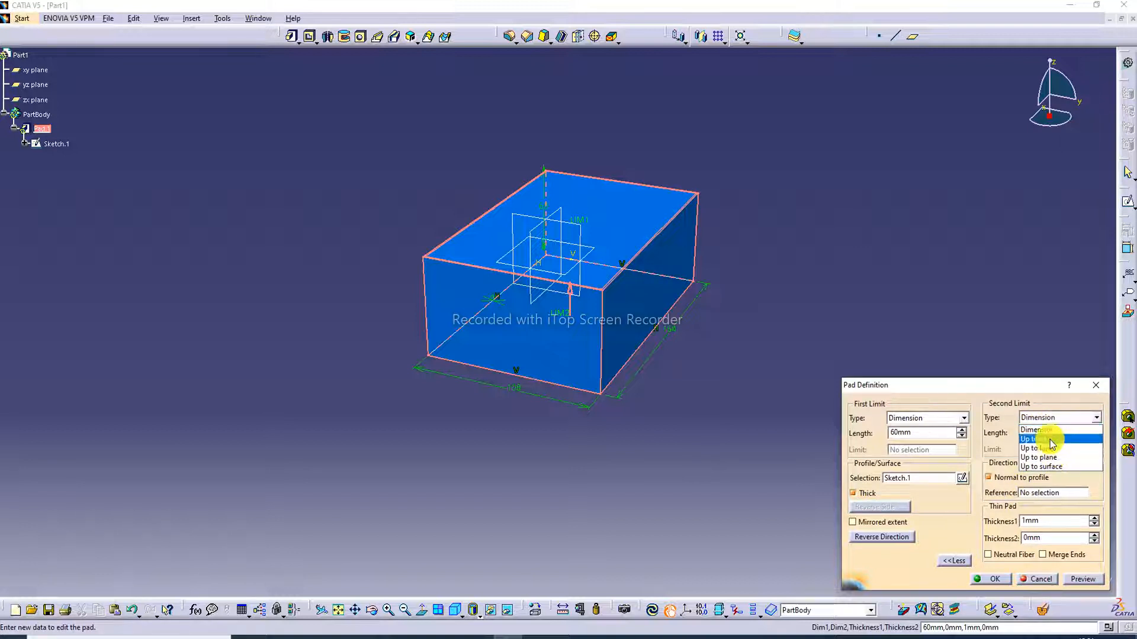
{"action": "left_click", "coordinate": [1041, 344]}
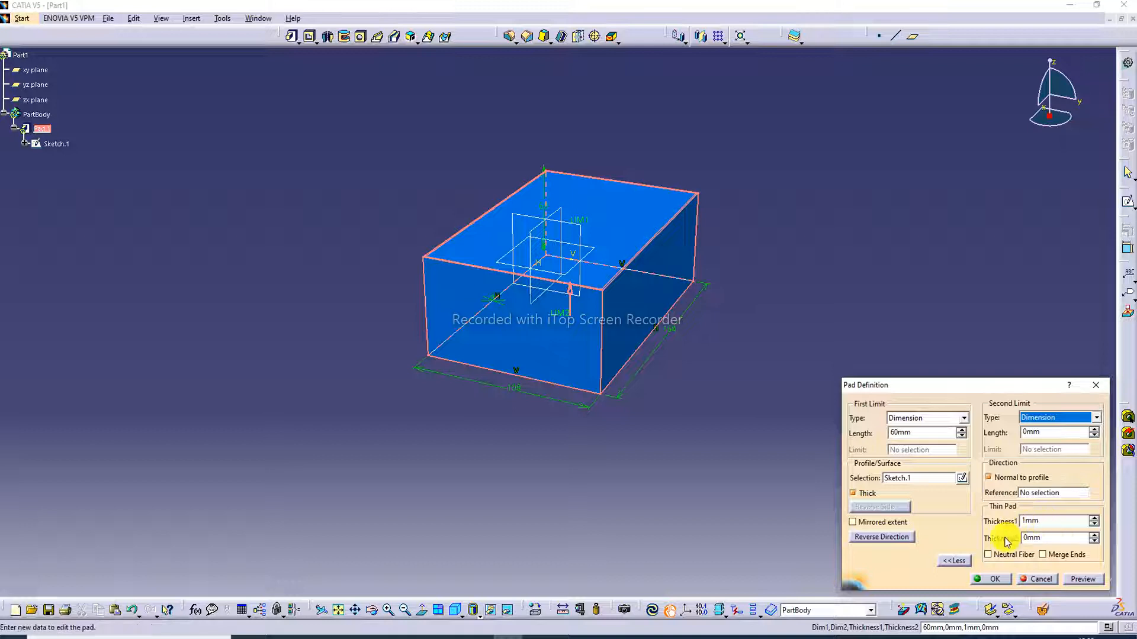
- Set the pad's second limit length to 6 mm and preview the hollow box
{"action": "left_click", "coordinate": [1094, 429]}
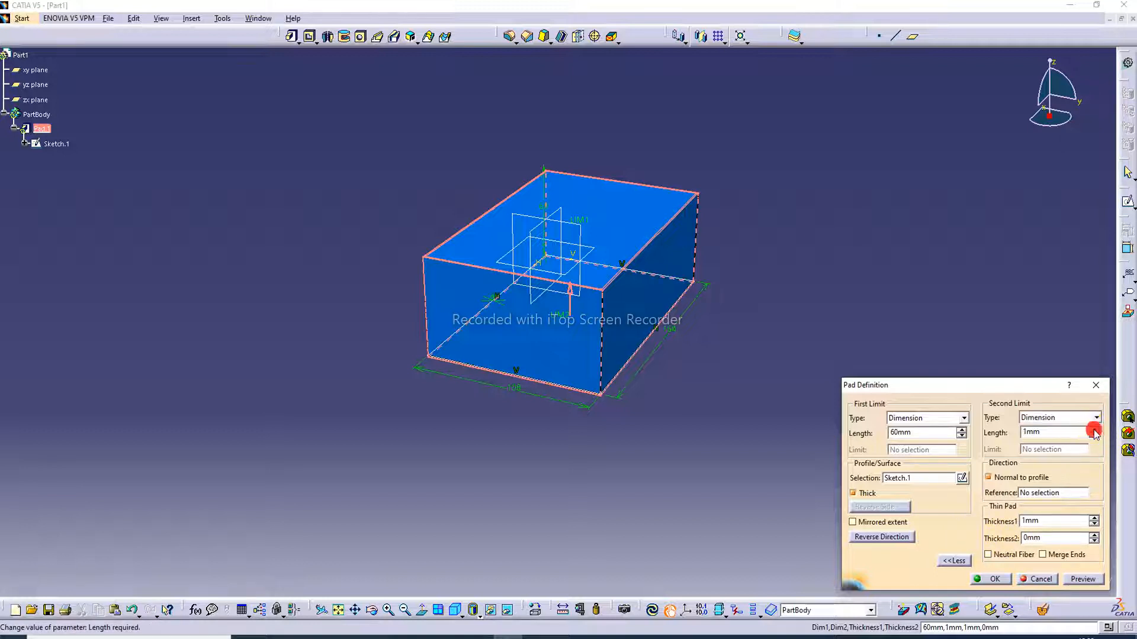
{"action": "left_click", "coordinate": [1095, 430]}
{"action": "left_click", "coordinate": [1094, 429]}
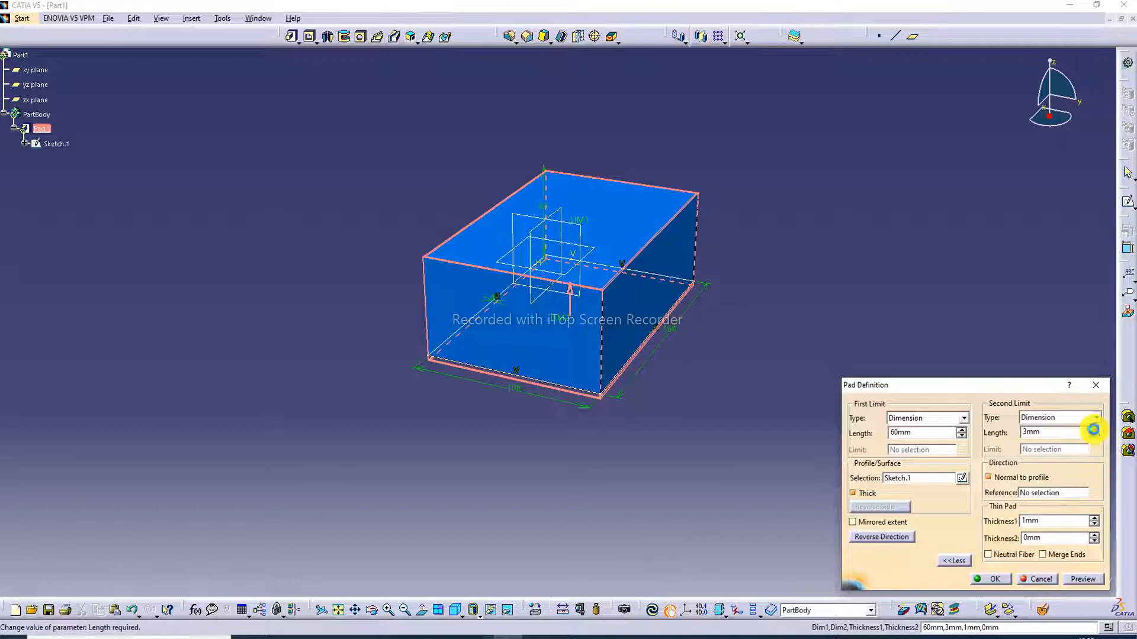
{"action": "left_click", "coordinate": [1094, 430]}
{"action": "left_click", "coordinate": [1094, 429]}
{"action": "left_click", "coordinate": [1094, 429]}
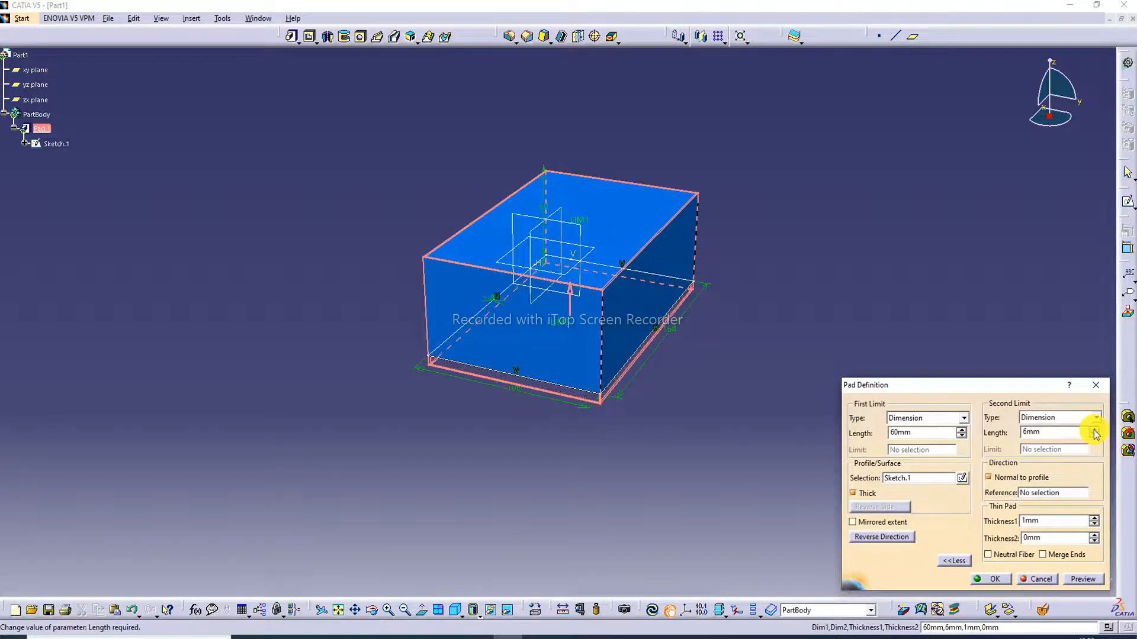
{"action": "left_click", "coordinate": [1087, 583]}
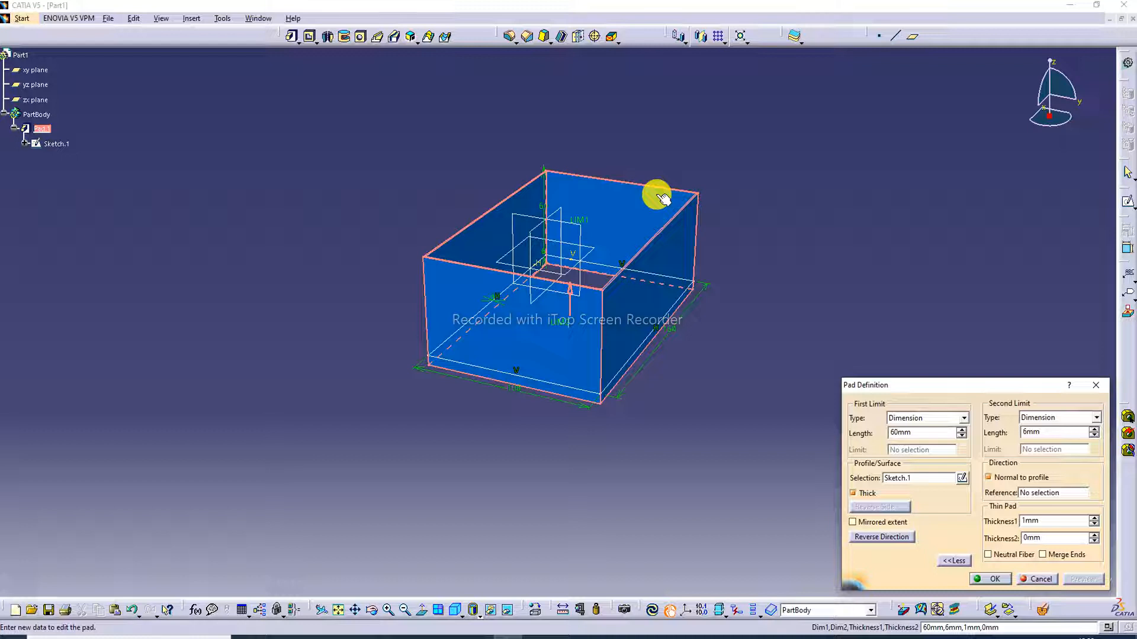
- Set the thin pad's Thickness1 to 5 mm with Thickness2 at 0 mm, and preview the walls
{"action": "left_click", "coordinate": [1095, 518]}
{"action": "left_click", "coordinate": [1095, 519]}
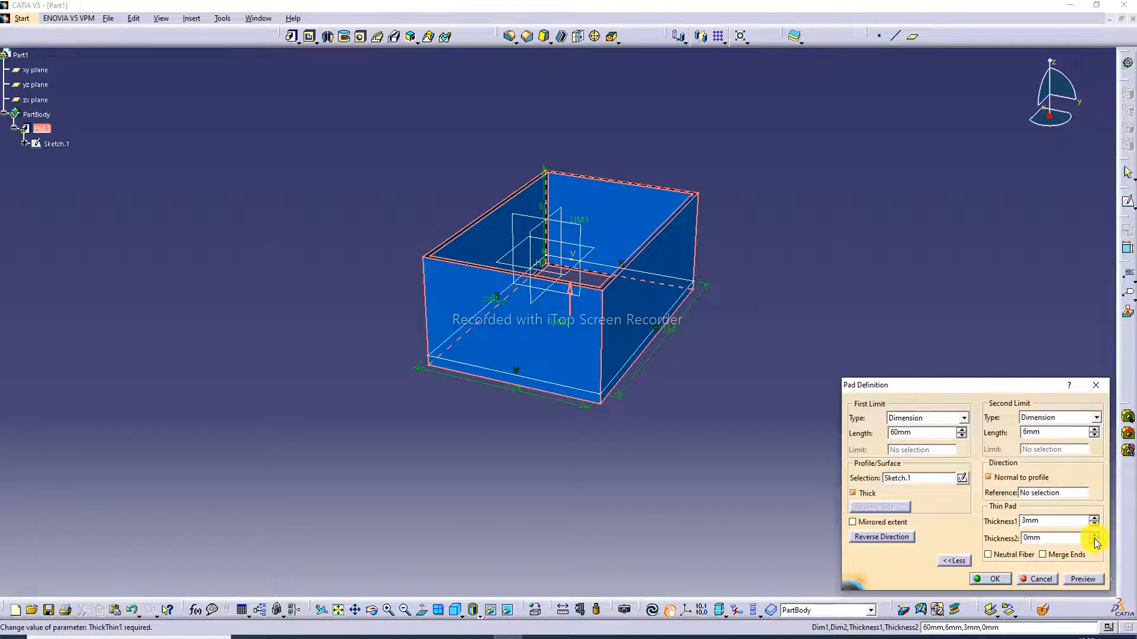
{"action": "left_click", "coordinate": [1094, 539]}
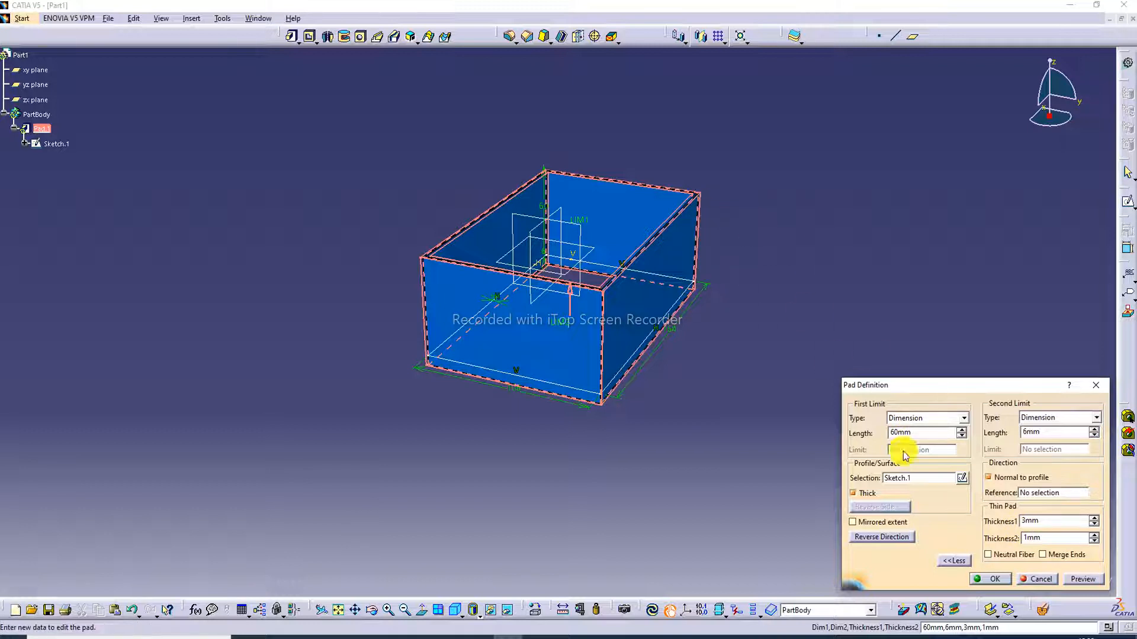
{"action": "left_click", "coordinate": [1093, 534]}
{"action": "left_click", "coordinate": [1094, 541]}
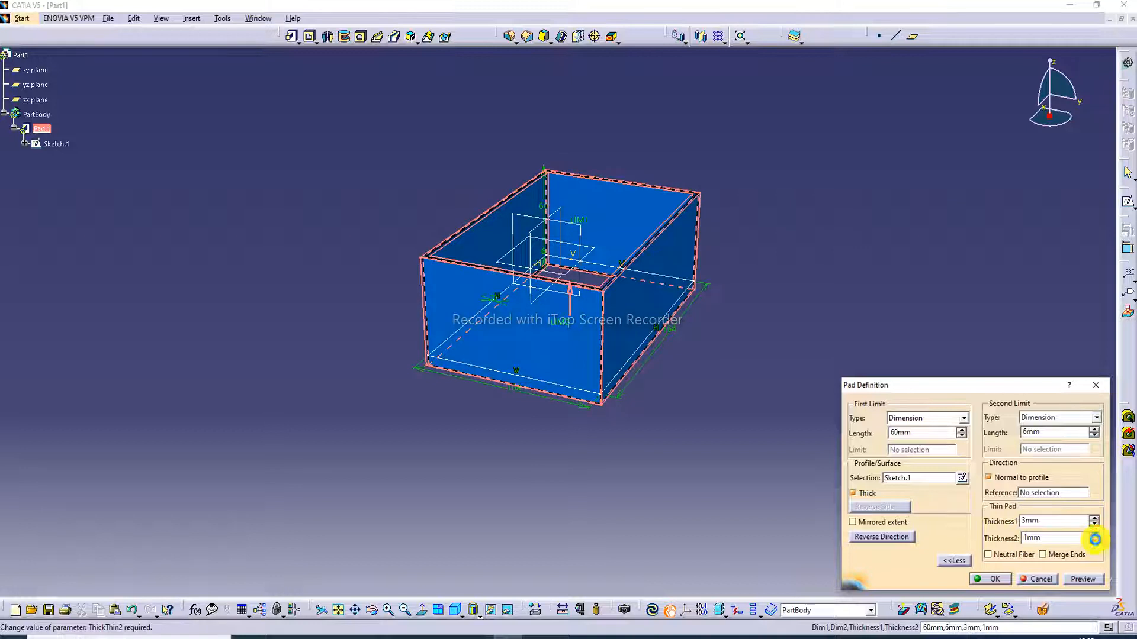
{"action": "left_click", "coordinate": [1094, 541]}
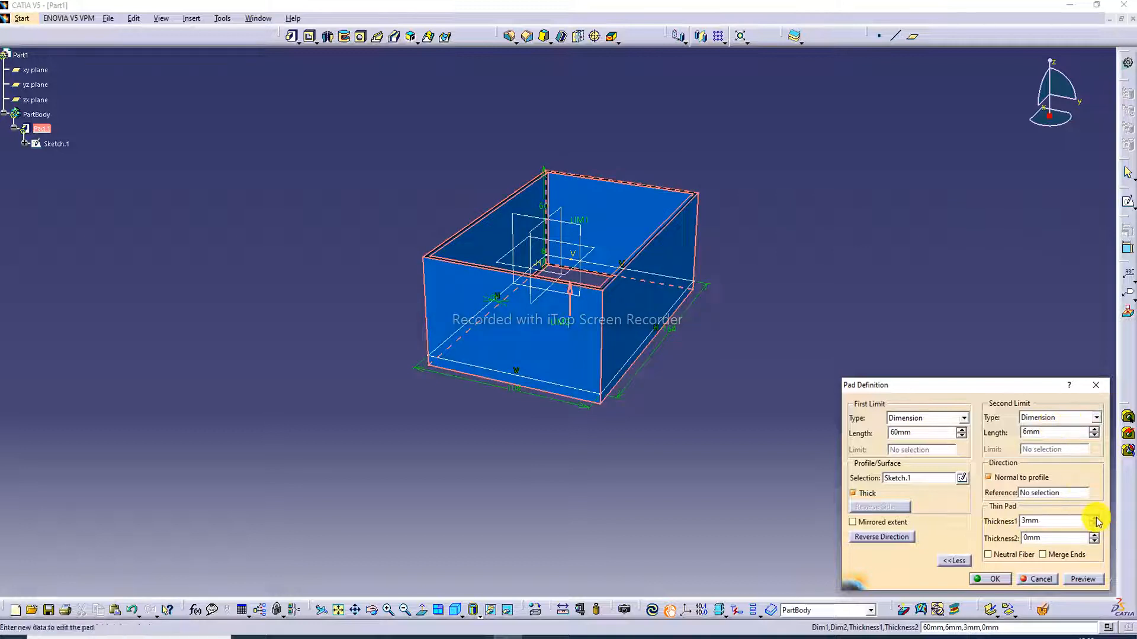
{"action": "left_click", "coordinate": [1095, 517]}
{"action": "left_click", "coordinate": [1096, 518]}
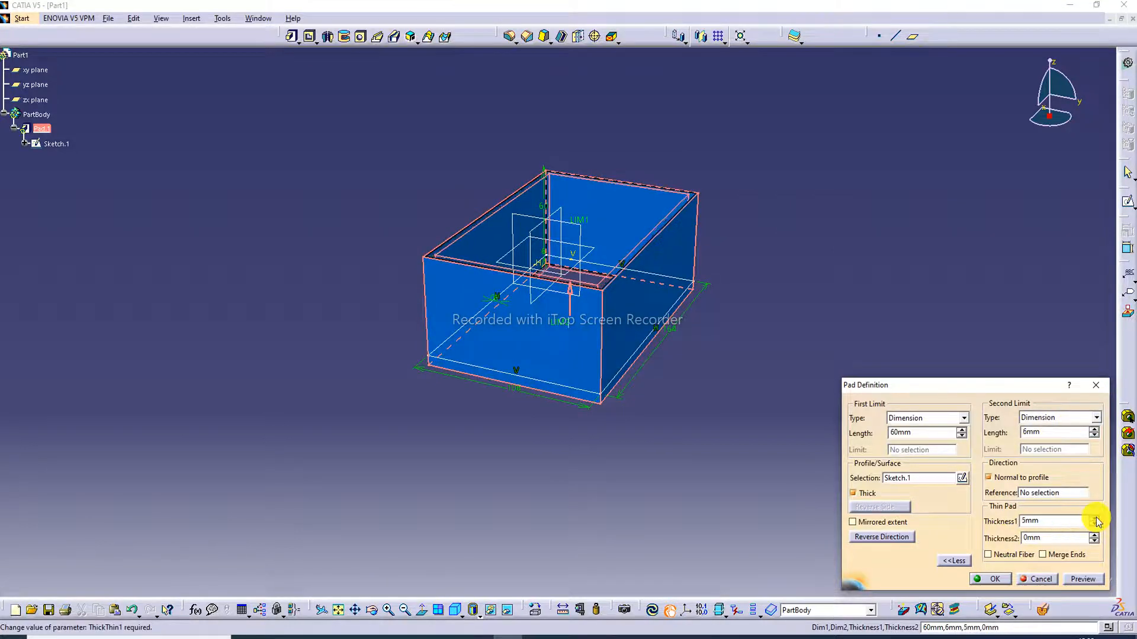
{"action": "left_click", "coordinate": [1084, 578]}
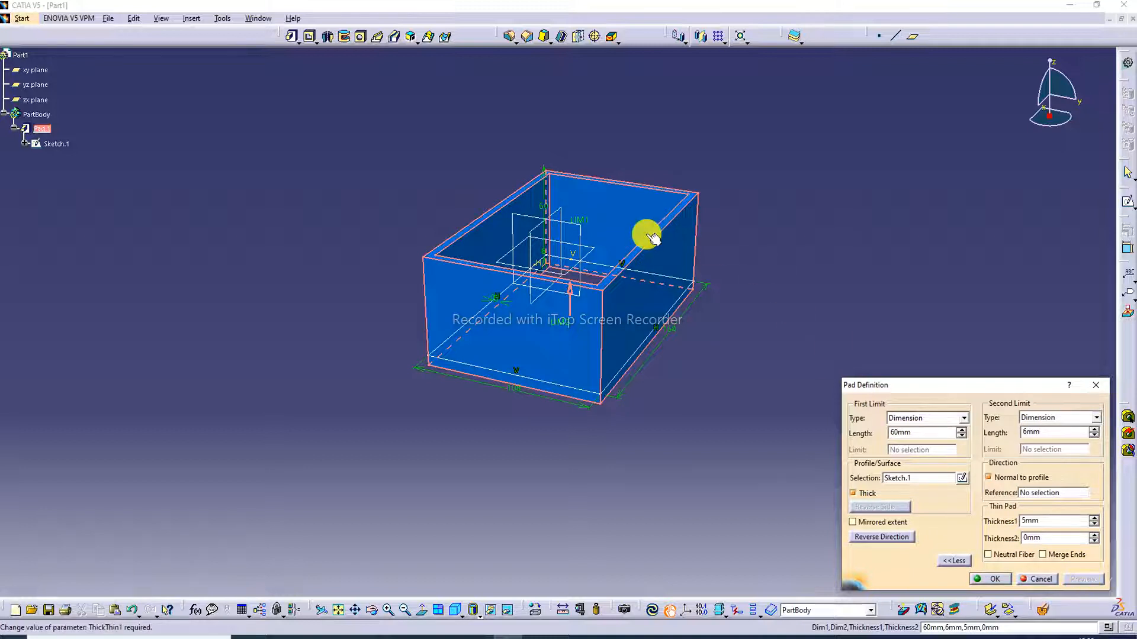
- Set the thin pad's Thickness2 to 3 mm and preview the thicker walls
{"action": "left_click", "coordinate": [1093, 534]}
{"action": "left_click", "coordinate": [1093, 535]}
{"action": "left_click", "coordinate": [1094, 535]}
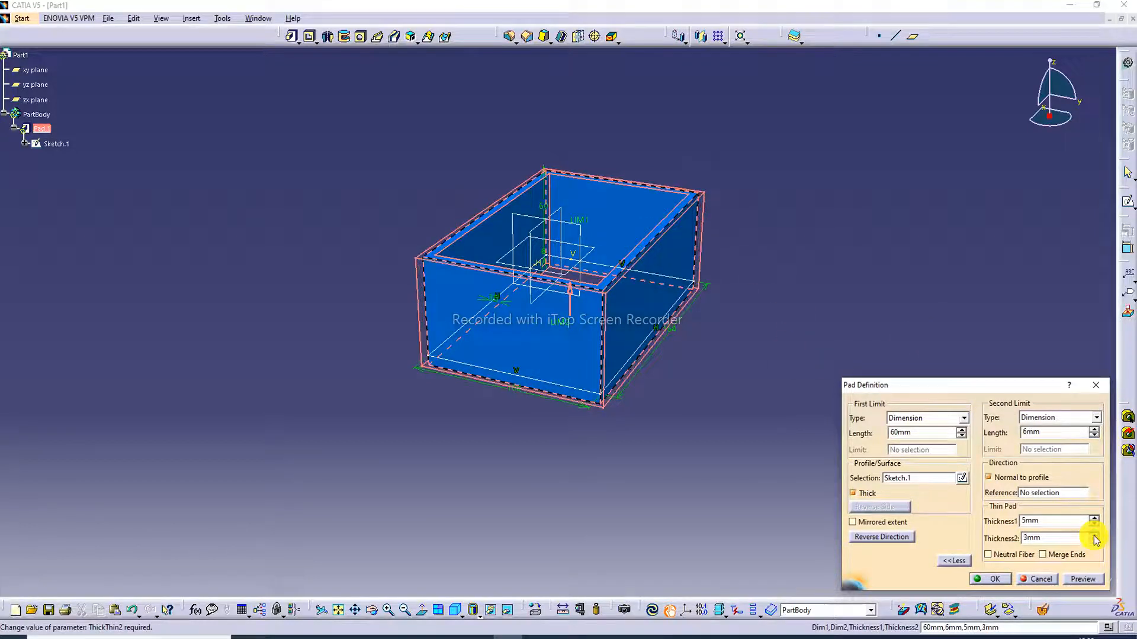
{"action": "left_click", "coordinate": [1083, 579]}
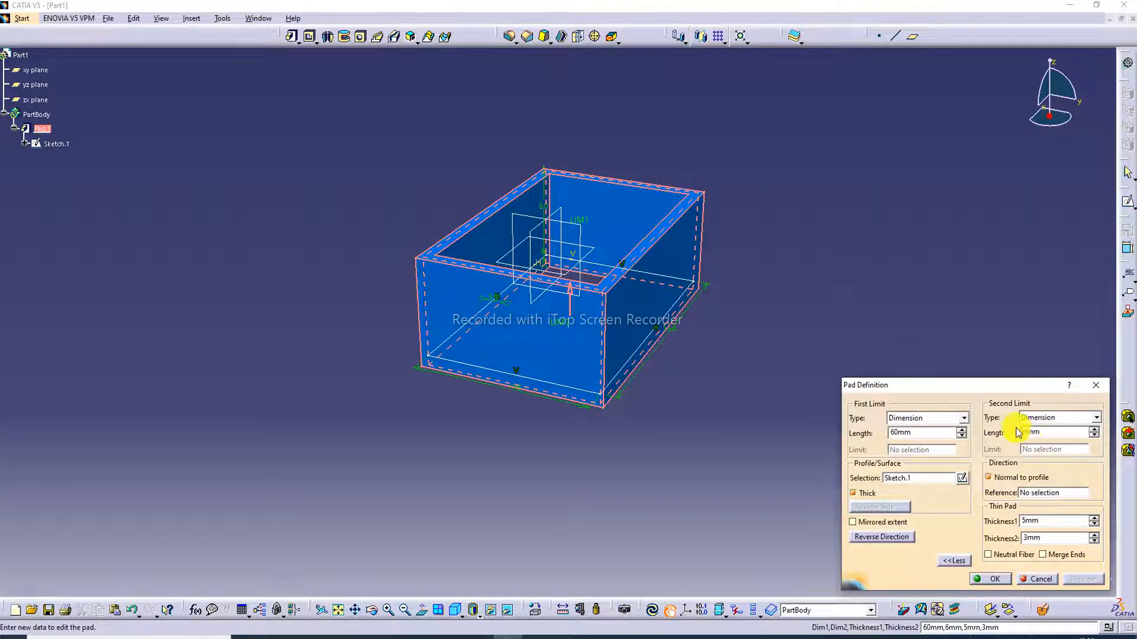
- Try a Thickness1 of 4 mm, check the wall dimensions in the reference drawing, and restore Thickness1 to 5 mm
{"action": "left_click", "coordinate": [1093, 518]}
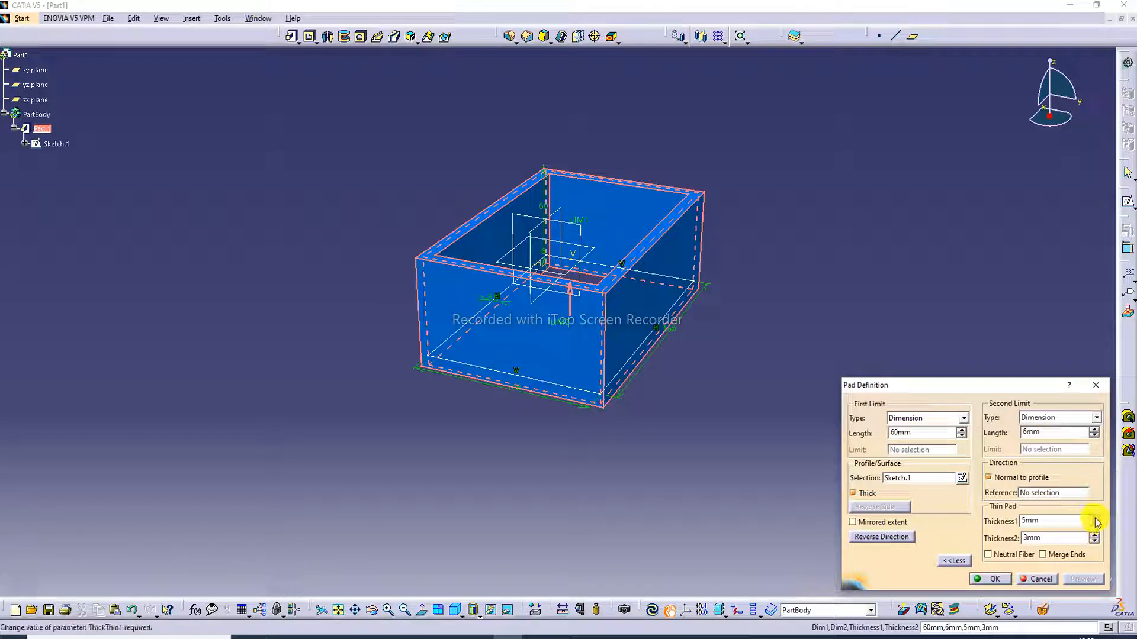
{"action": "left_click", "coordinate": [1095, 525]}
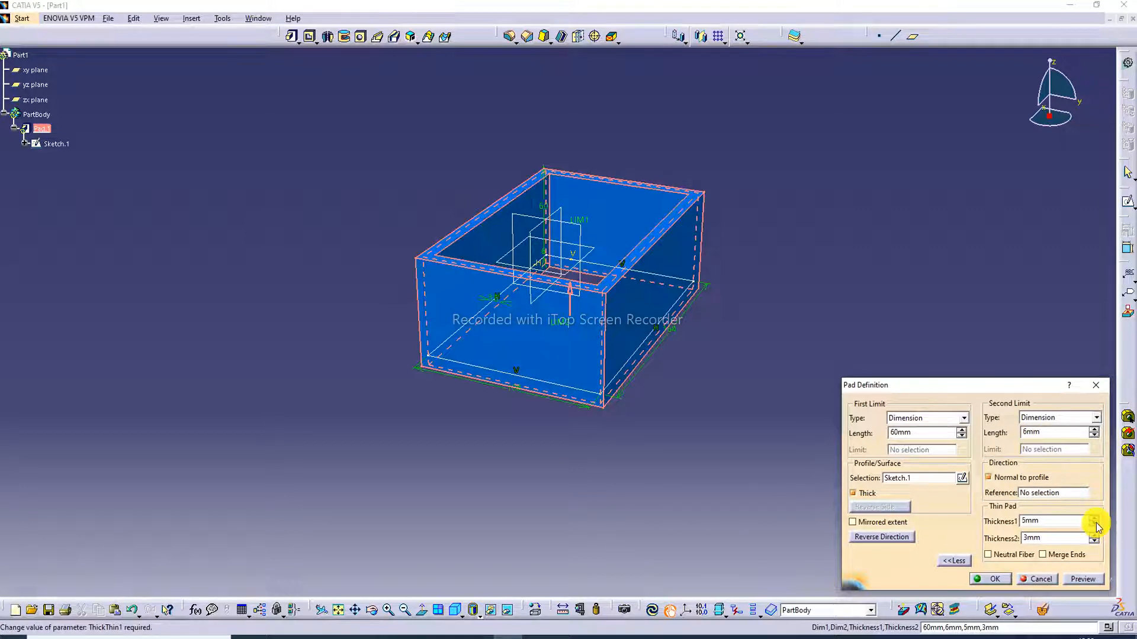
{"action": "left_click", "coordinate": [1095, 525]}
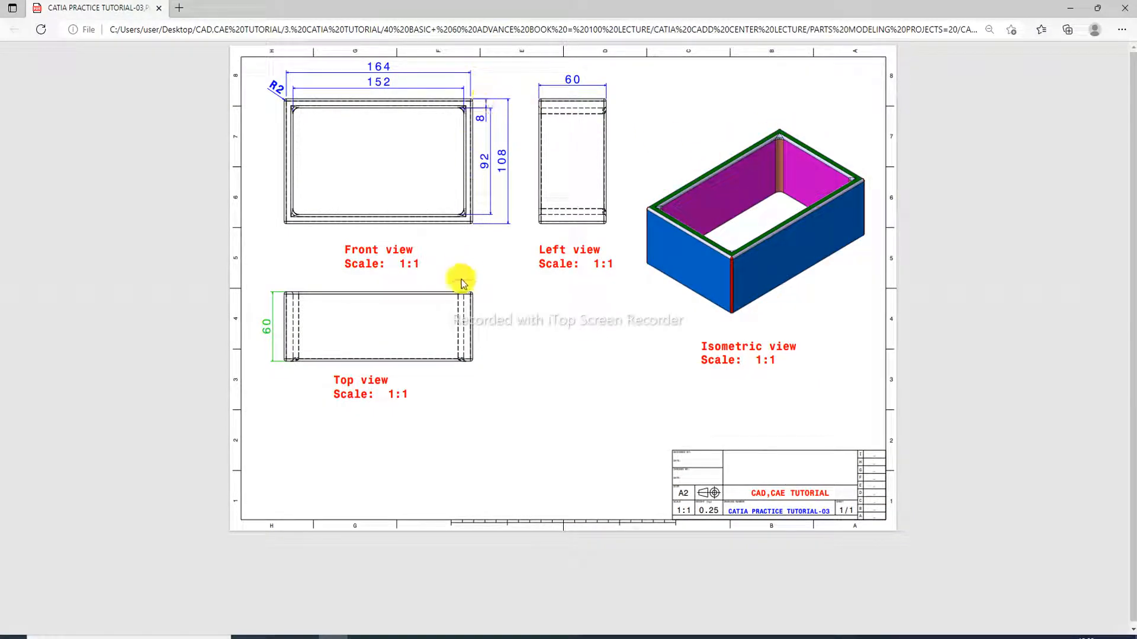
{"action": "left_click", "coordinate": [351, 635]}
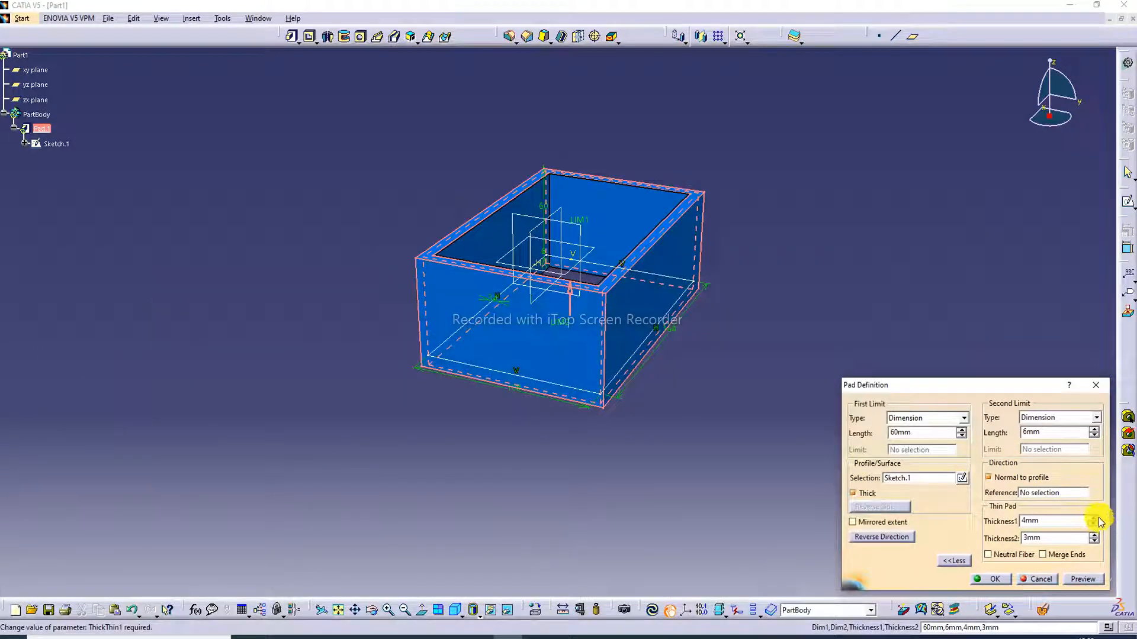
{"action": "left_click", "coordinate": [1095, 517]}
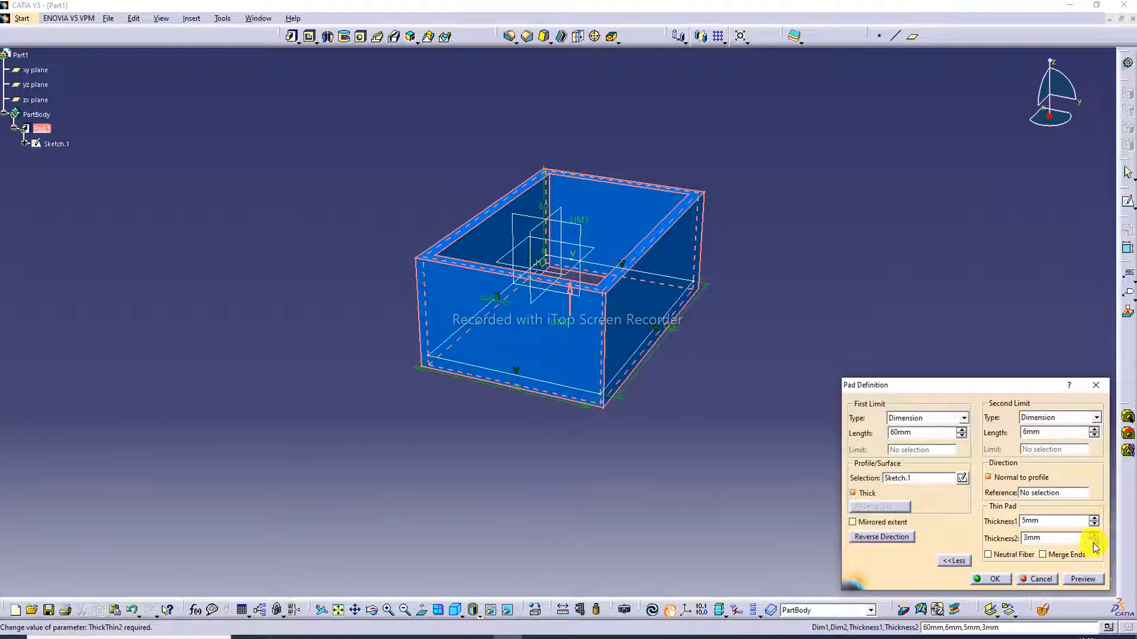
- Reset the thin pad's Thickness2 to 0 mm
{"action": "left_click", "coordinate": [1094, 535]}
{"action": "left_click", "coordinate": [1095, 541]}
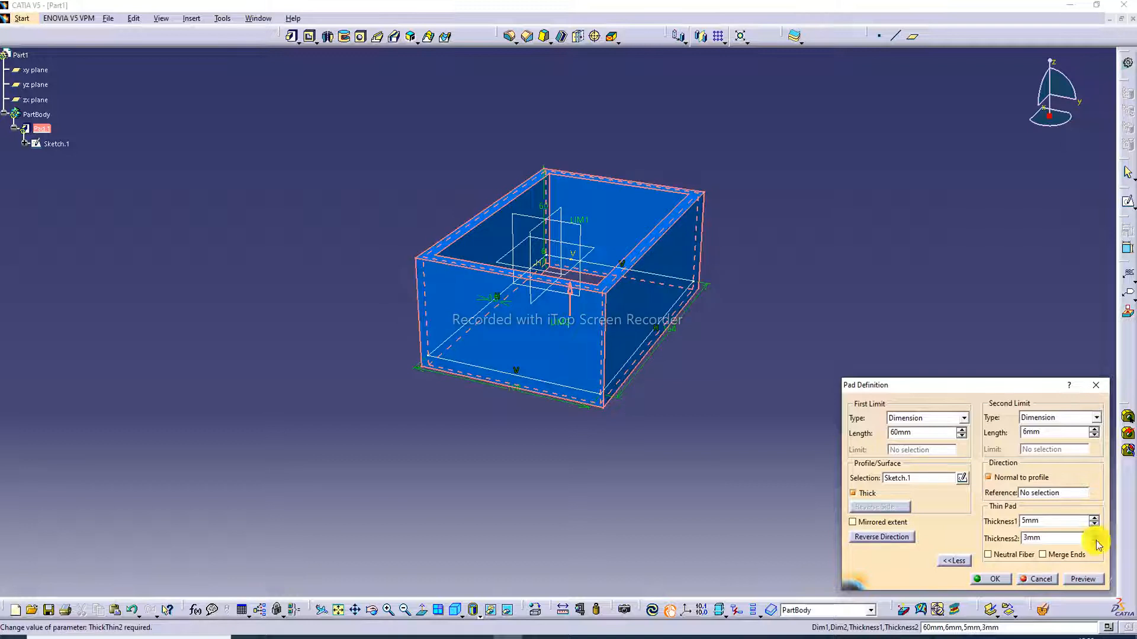
{"action": "left_click", "coordinate": [1095, 541]}
{"action": "left_click", "coordinate": [1094, 541]}
{"action": "left_click", "coordinate": [1095, 541]}
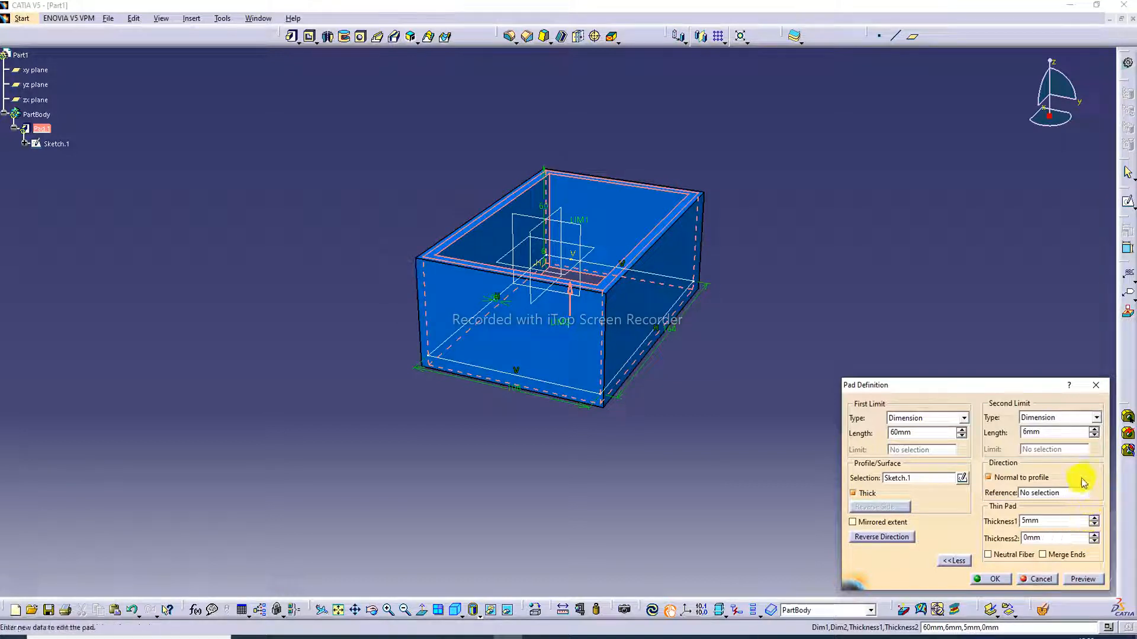
- Try larger values for the thin pad's Thickness1 and settle on 4 mm
{"action": "left_click", "coordinate": [1095, 519]}
{"action": "left_click", "coordinate": [1095, 519]}
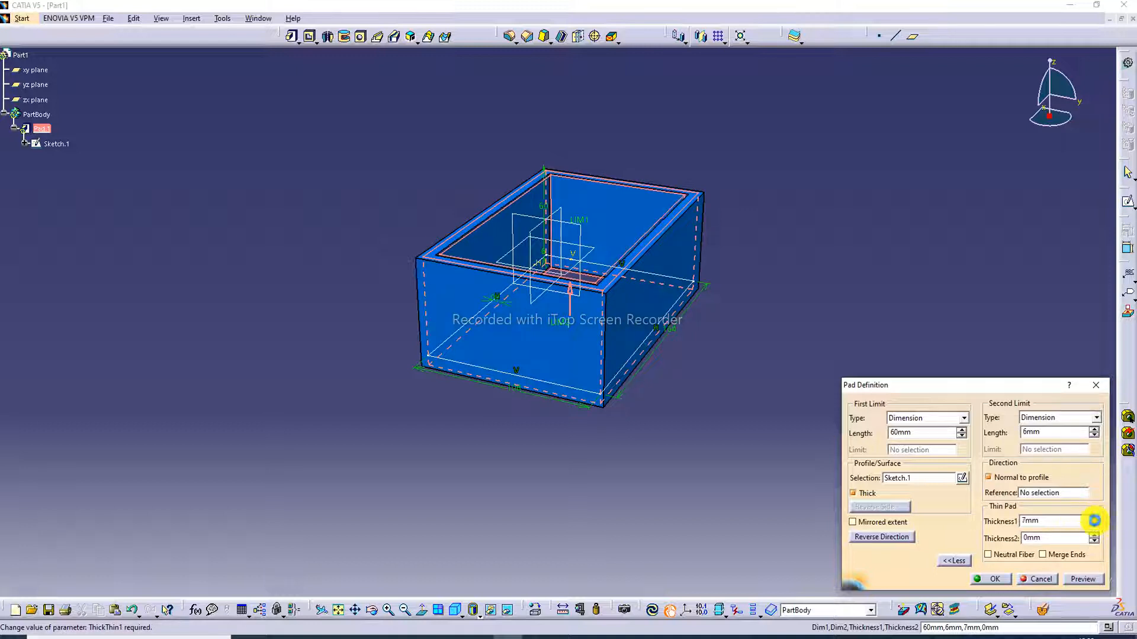
{"action": "left_click", "coordinate": [1095, 520]}
{"action": "left_click", "coordinate": [1094, 524]}
{"action": "left_click", "coordinate": [1095, 524]}
{"action": "left_click", "coordinate": [1094, 524]}
{"action": "left_click", "coordinate": [1094, 524]}
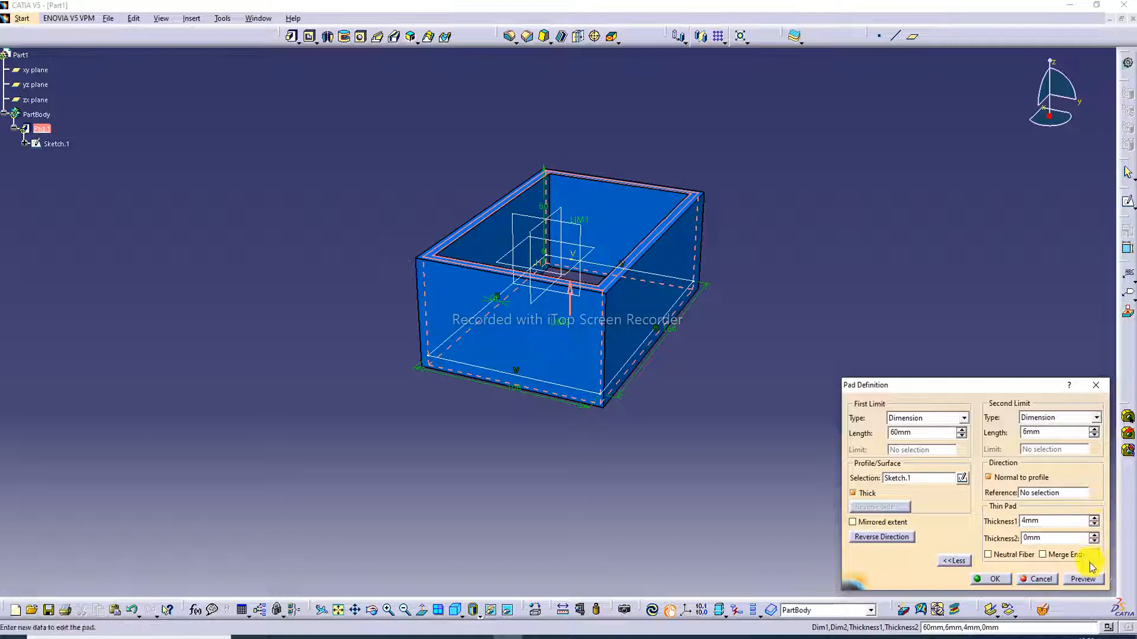
- Set the thin pad's Thickness2 to 4 mm and preview the walls
{"action": "left_click", "coordinate": [1095, 534]}
{"action": "left_click", "coordinate": [1094, 534]}
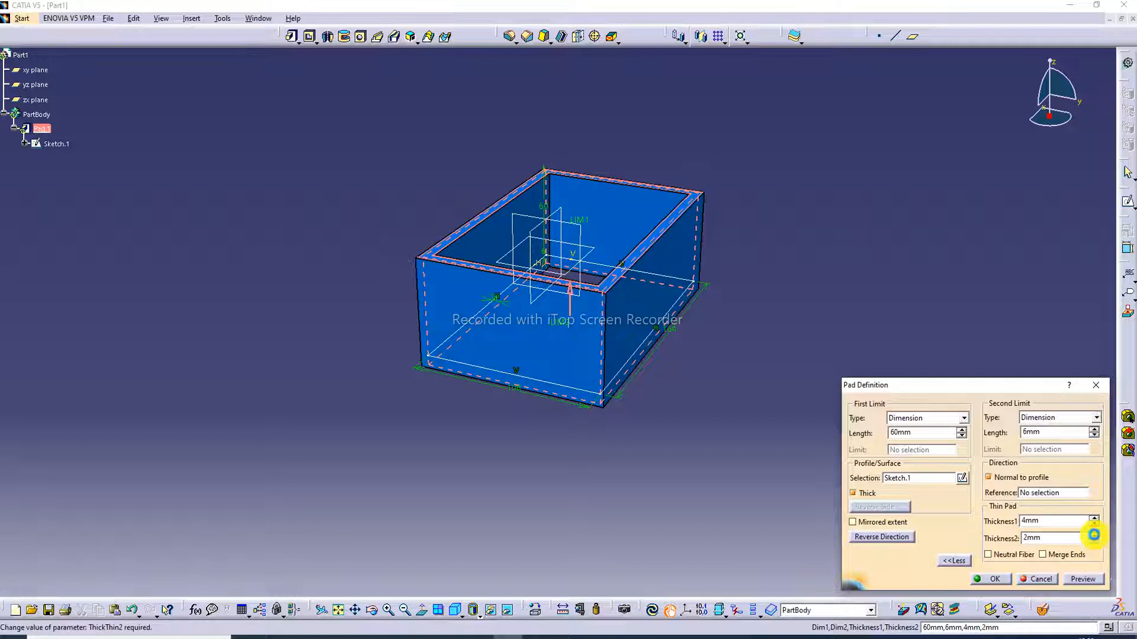
{"action": "left_click", "coordinate": [1094, 534]}
{"action": "left_click", "coordinate": [1095, 535]}
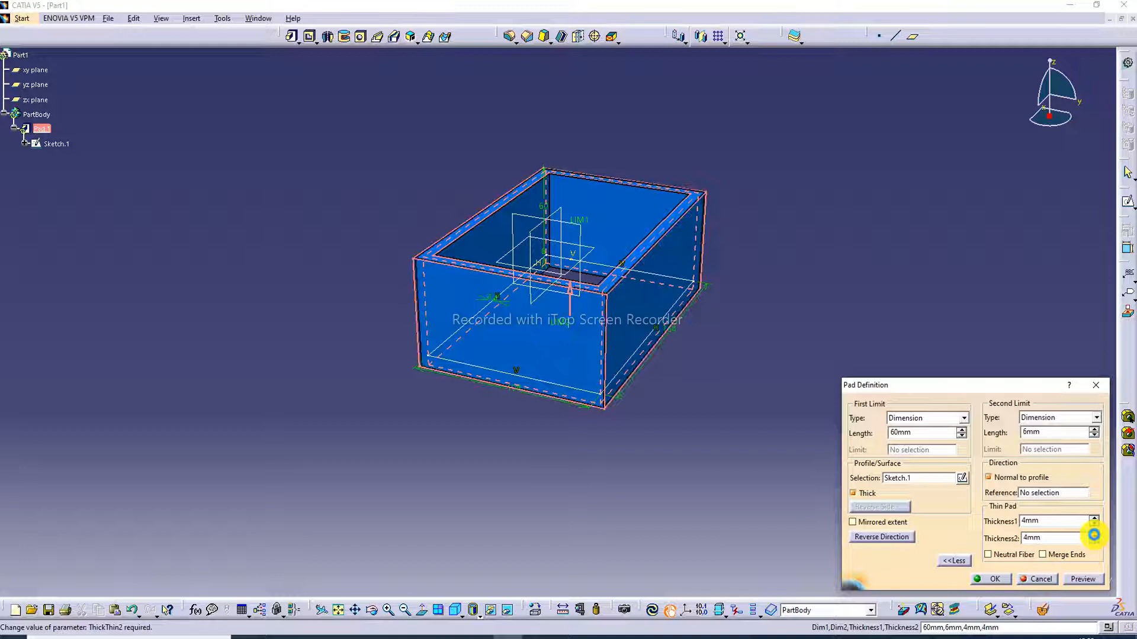
{"action": "left_click", "coordinate": [1080, 583]}
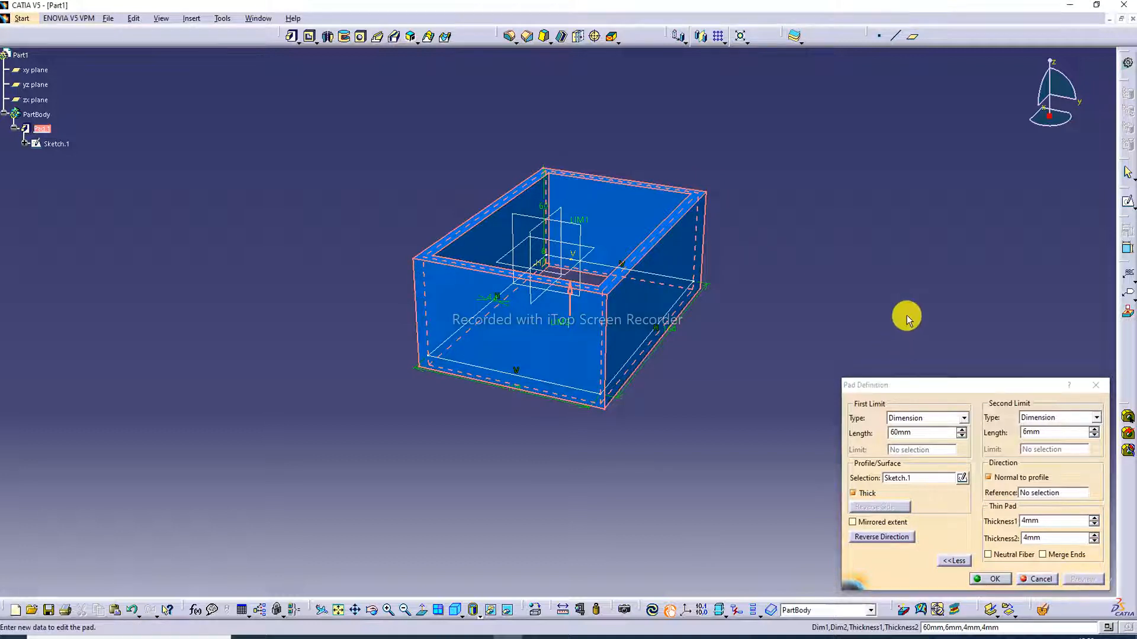
- Set the pad's second limit length to 10 mm, preview the box and apply the pad changes
{"action": "left_click", "coordinate": [1031, 538]}
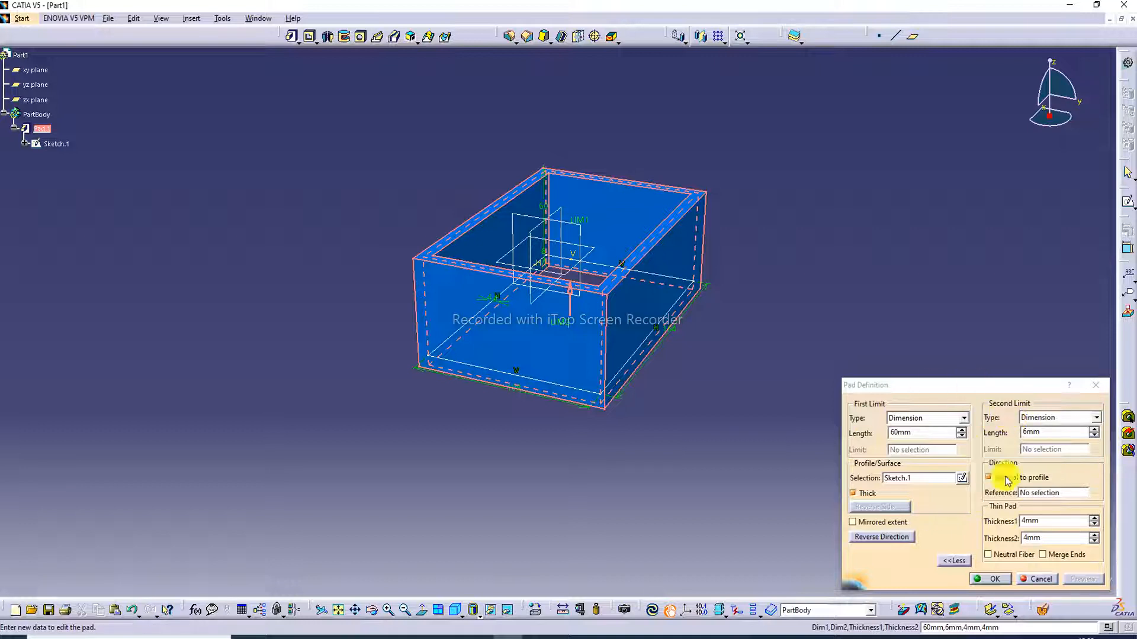
{"action": "left_click", "coordinate": [1095, 437]}
{"action": "left_click", "coordinate": [1096, 429]}
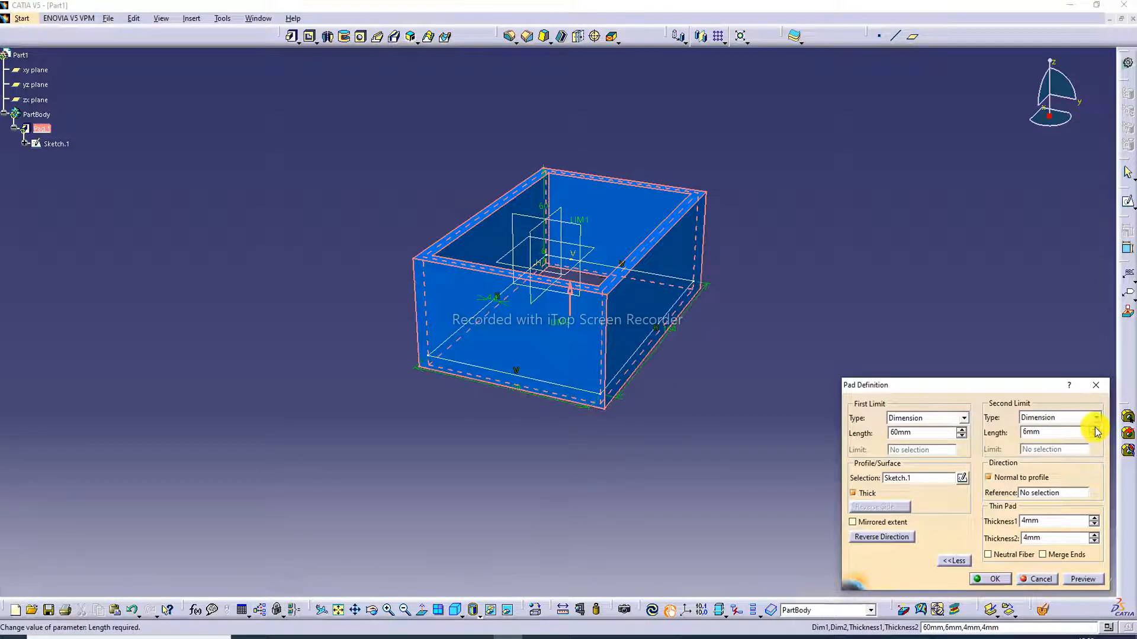
{"action": "left_click", "coordinate": [1095, 429]}
{"action": "left_click", "coordinate": [1095, 429]}
{"action": "left_click", "coordinate": [1096, 429]}
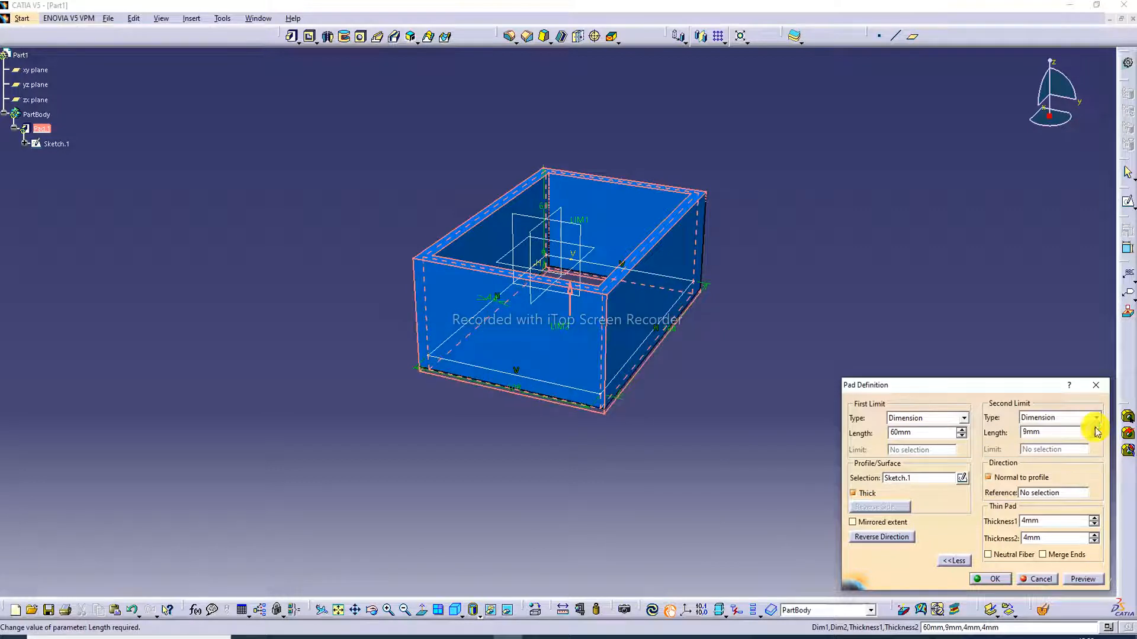
{"action": "left_click", "coordinate": [1096, 430]}
{"action": "left_click", "coordinate": [1094, 580]}
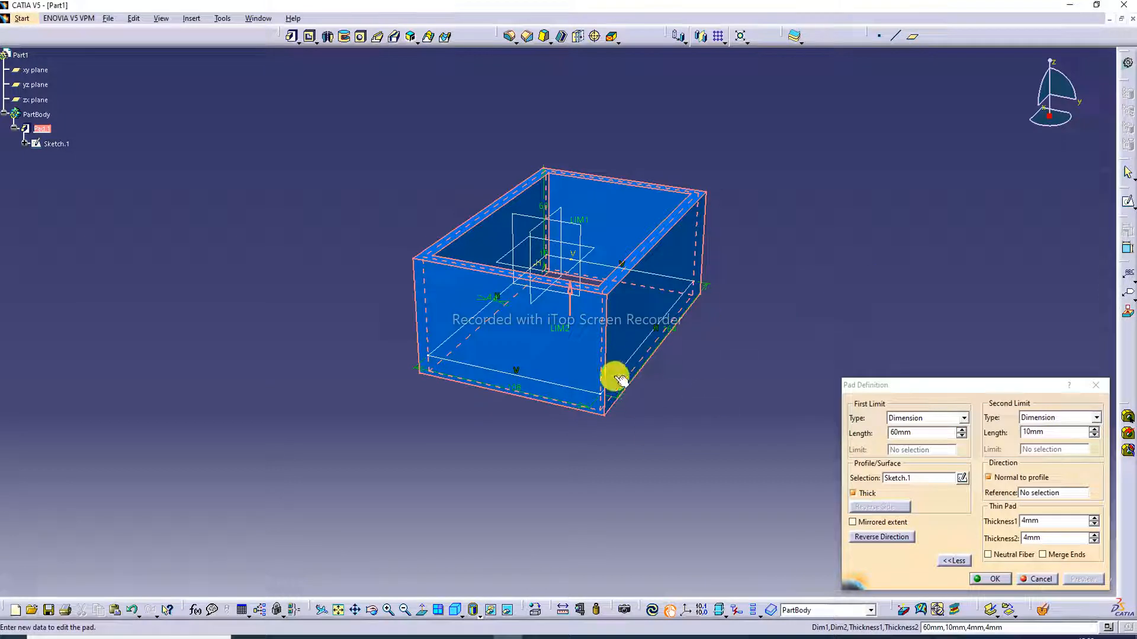
{"action": "left_click", "coordinate": [994, 582]}
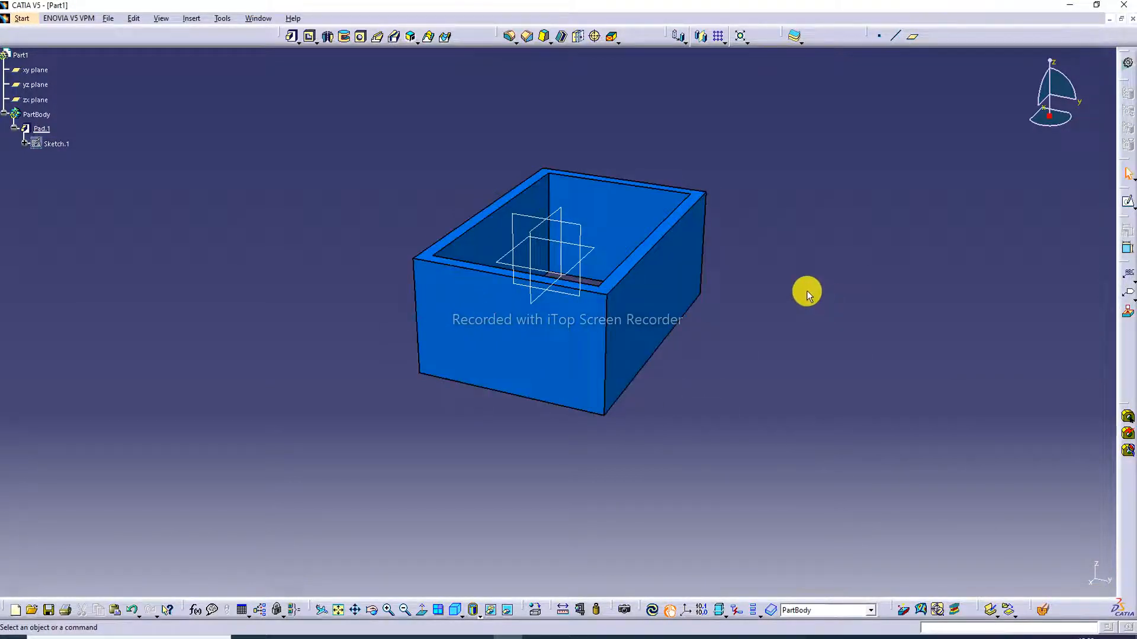
- Consult the CATIA Practice Tutorial-03 drawing in the browser, and fillet the box's upper rim face with a 2 mm radius
{"action": "middle_click_drag", "start_coordinate": [807, 292], "coordinate": [676, 432]}
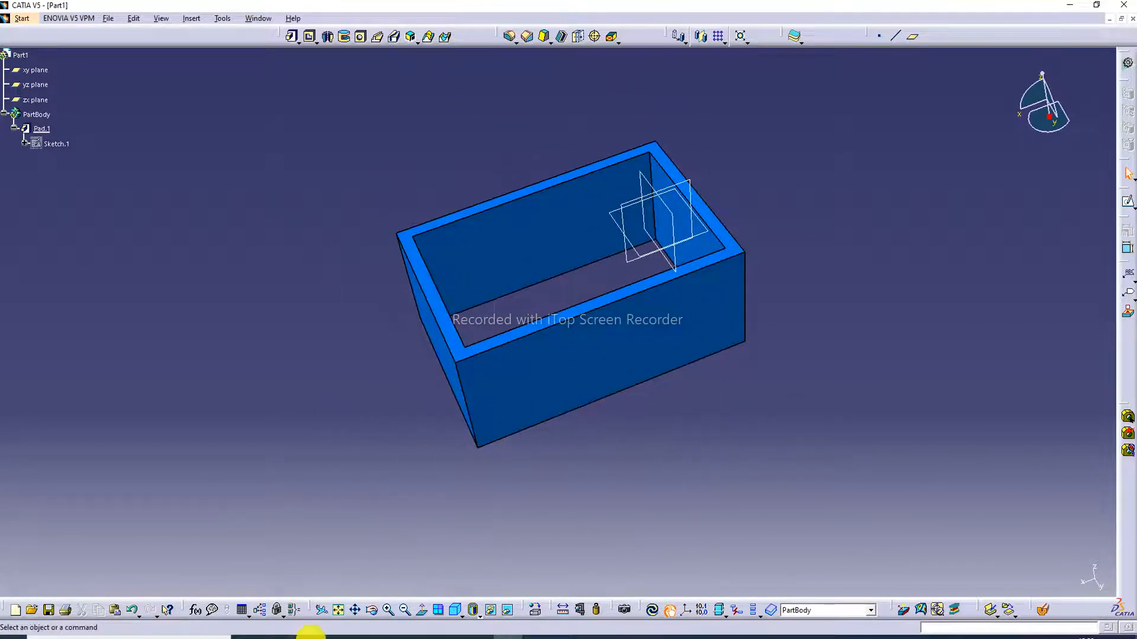
{"action": "left_click", "coordinate": [330, 637]}
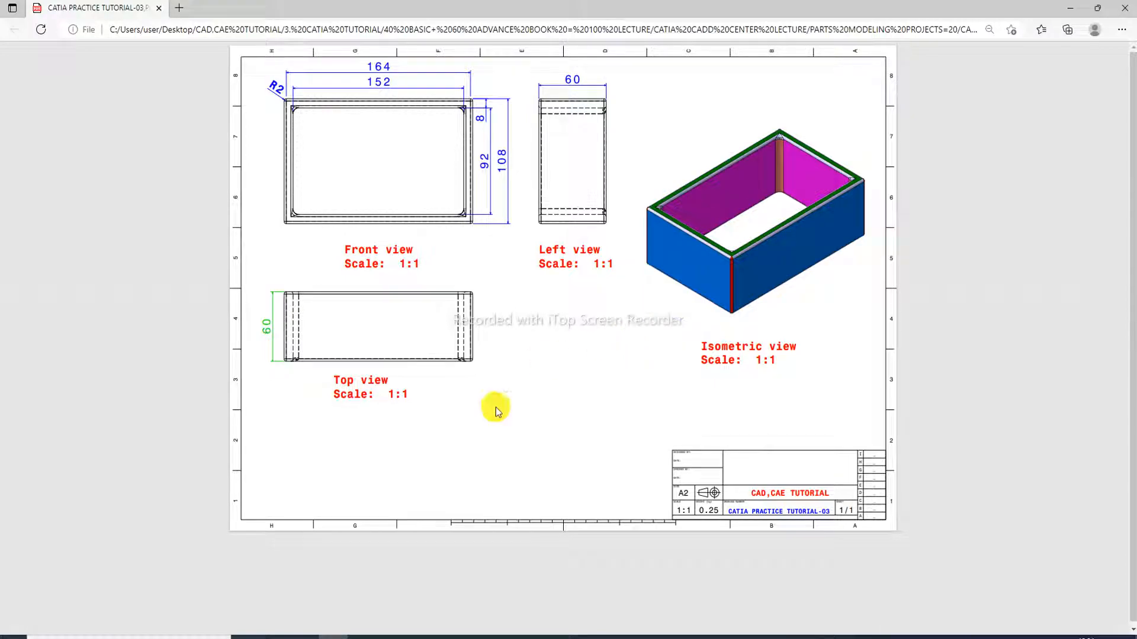
{"action": "left_click", "coordinate": [334, 636]}
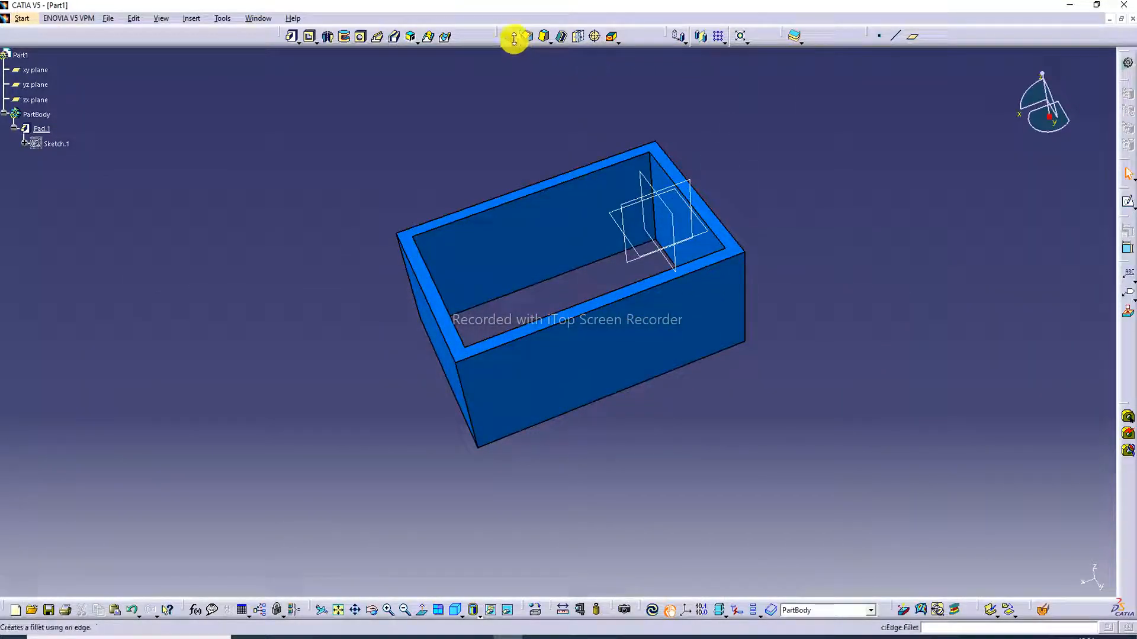
{"action": "left_click", "coordinate": [358, 635]}
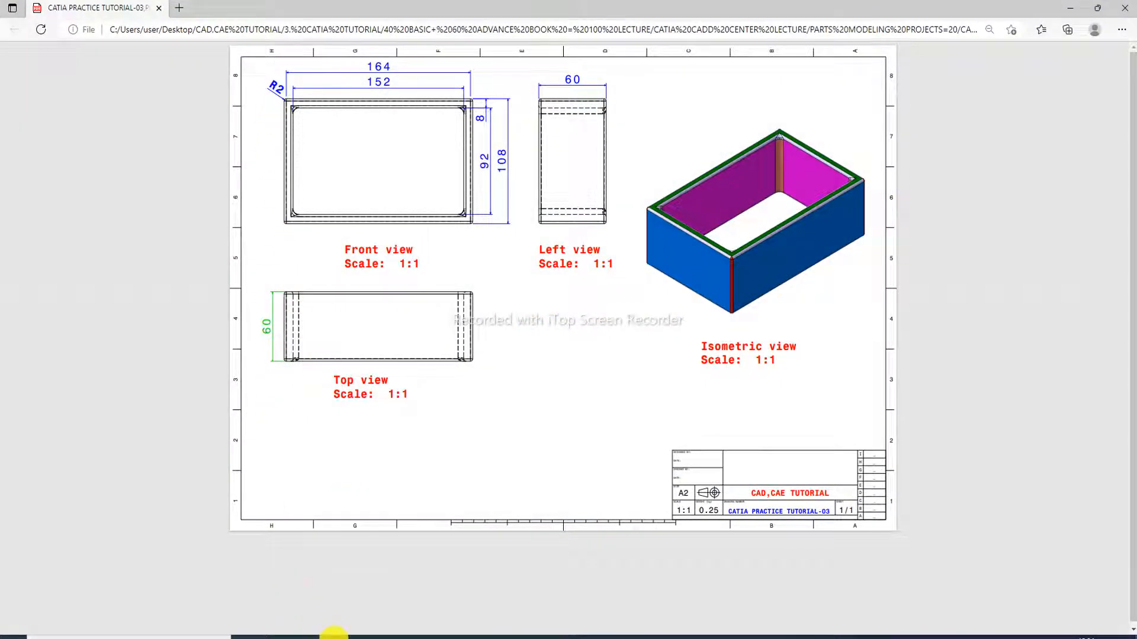
{"action": "left_click", "coordinate": [333, 633]}
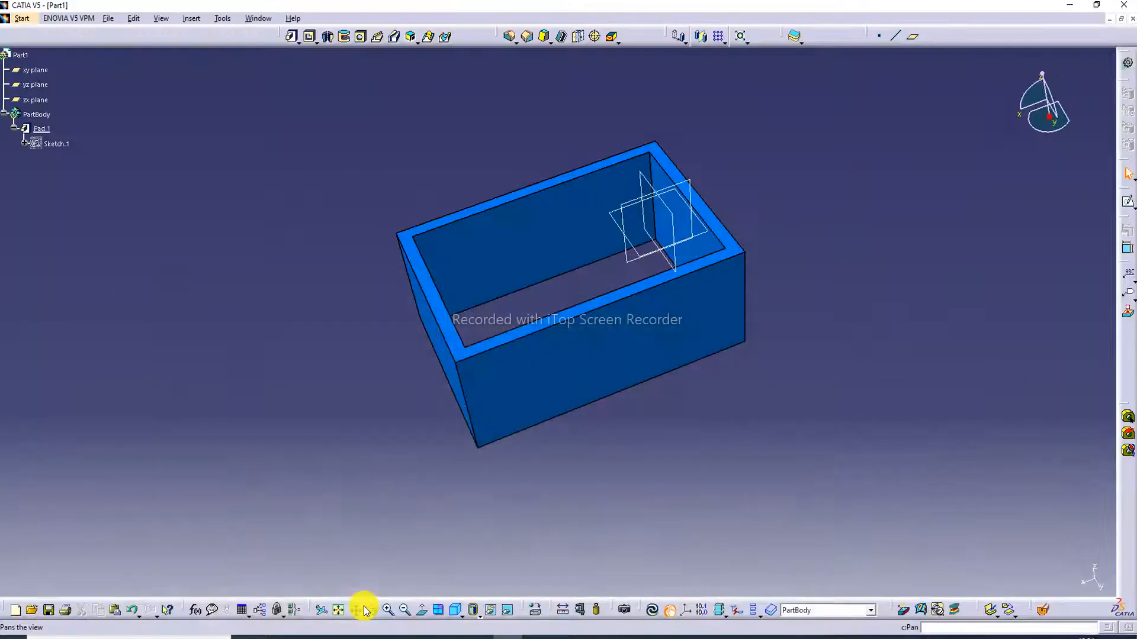
{"action": "left_click", "coordinate": [510, 37]}
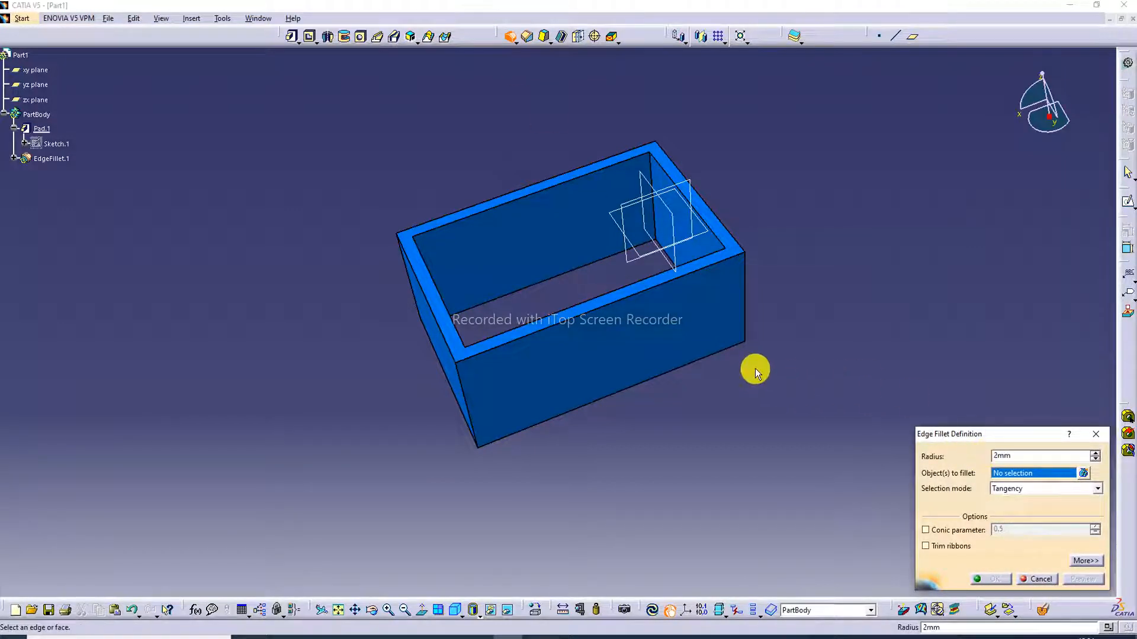
{"action": "left_click", "coordinate": [428, 286]}
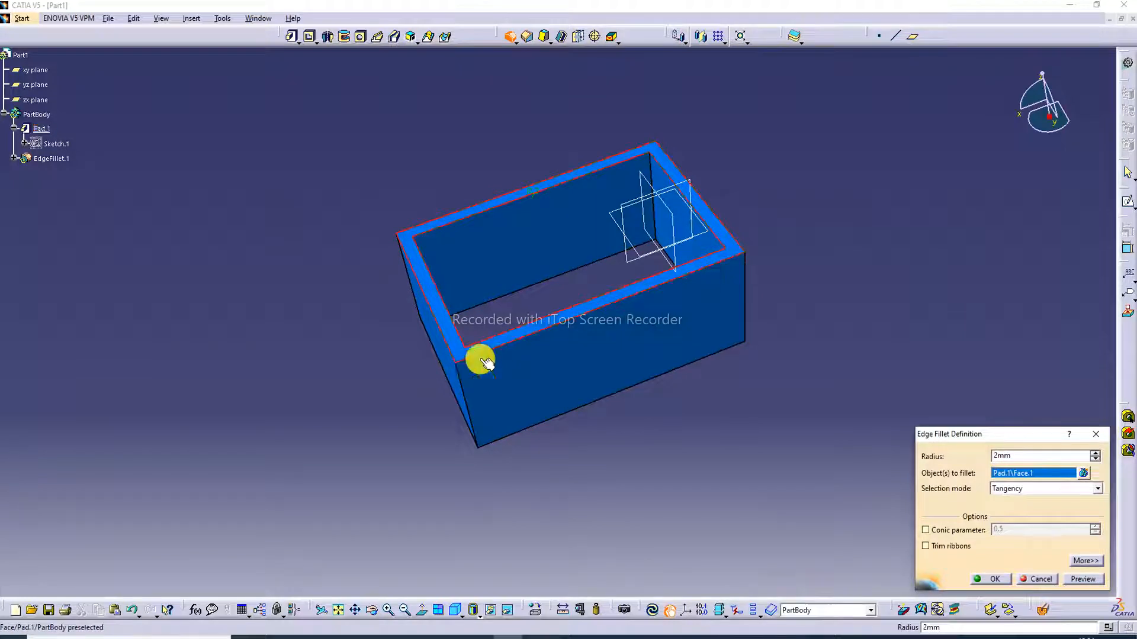
{"action": "scroll", "coordinate": [763, 284], "scroll_direction": "up", "scroll_amount": 1}
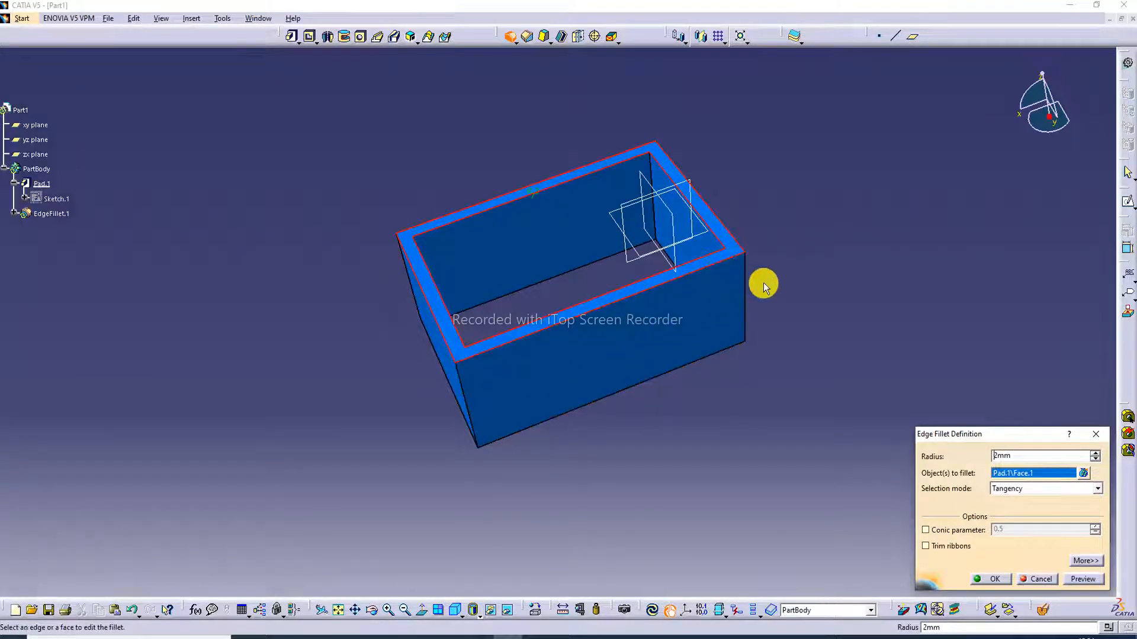
{"action": "middle_click_drag", "start_coordinate": [761, 284], "coordinate": [663, 337]}
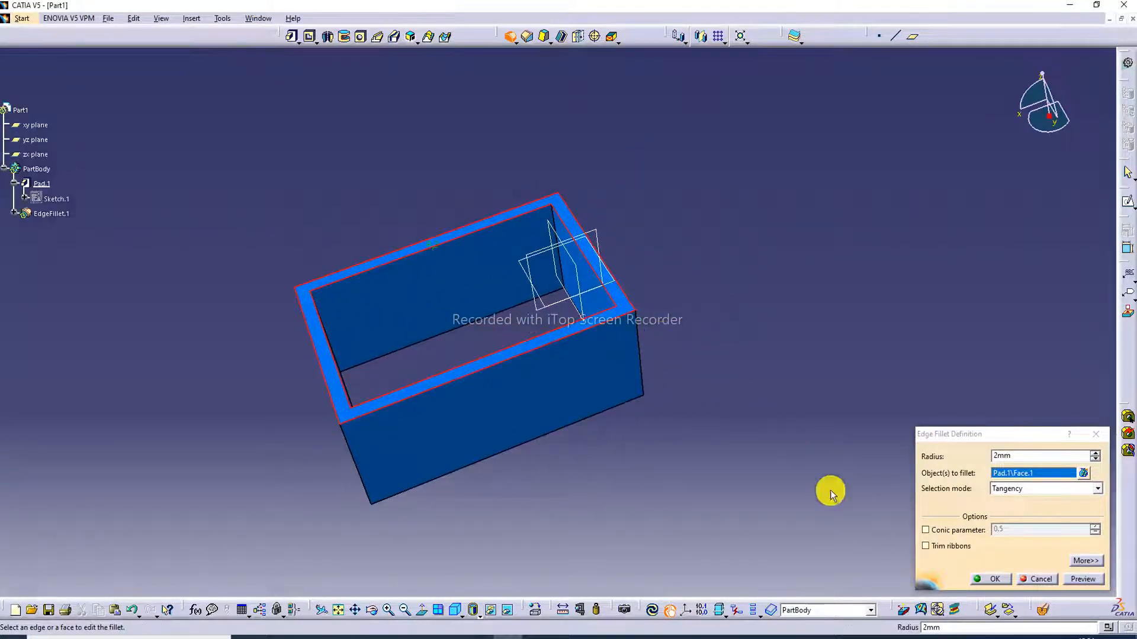
{"action": "left_click", "coordinate": [989, 579]}
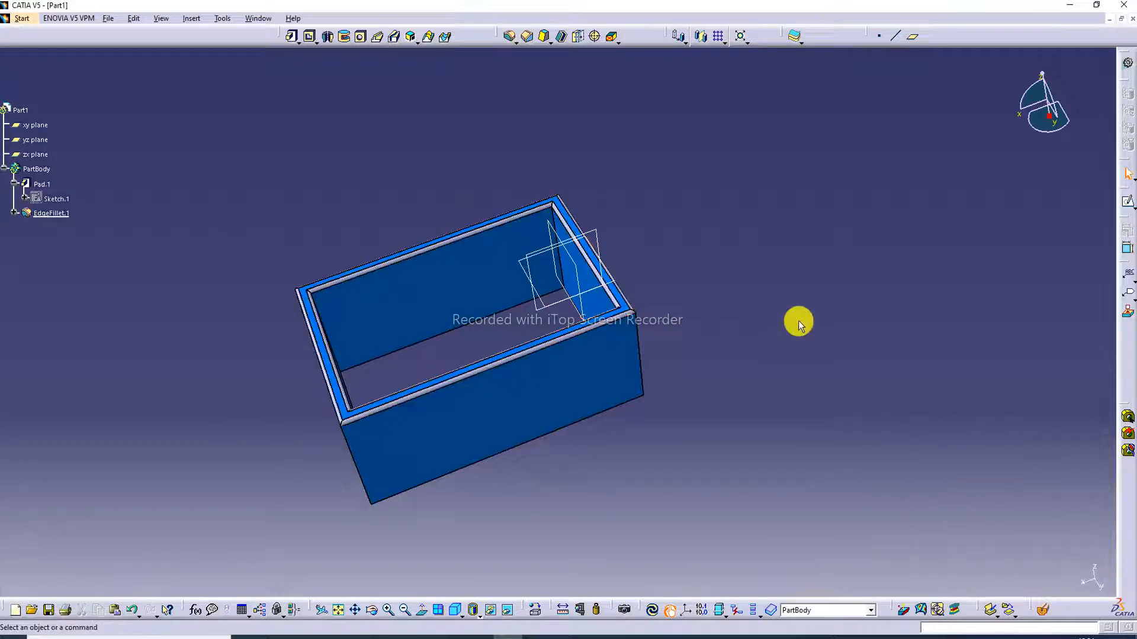
- Fillet the rim face on the box's underside with a 2 mm radius
{"action": "middle_click_drag", "start_coordinate": [797, 319], "coordinate": [588, 167]}
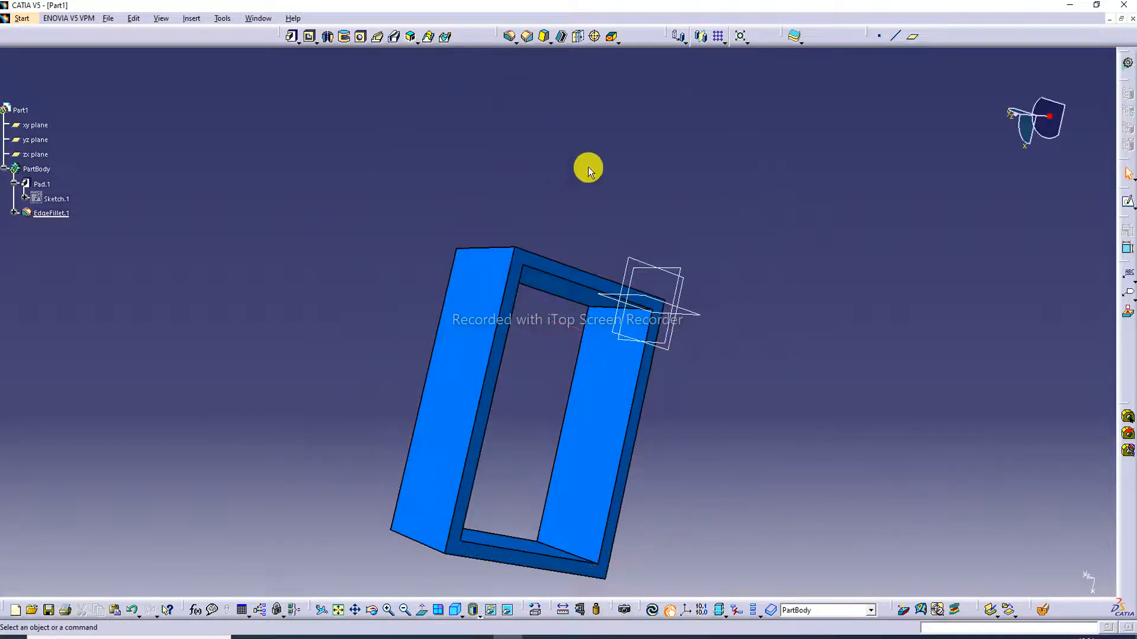
{"action": "left_click", "coordinate": [508, 39]}
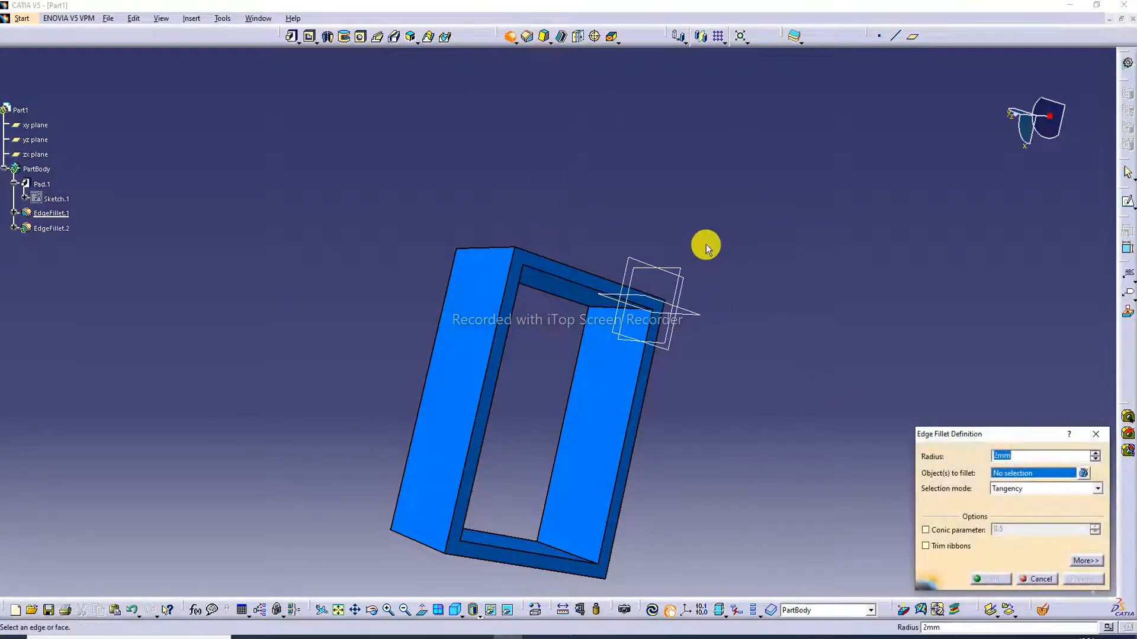
{"action": "left_click", "coordinate": [598, 286]}
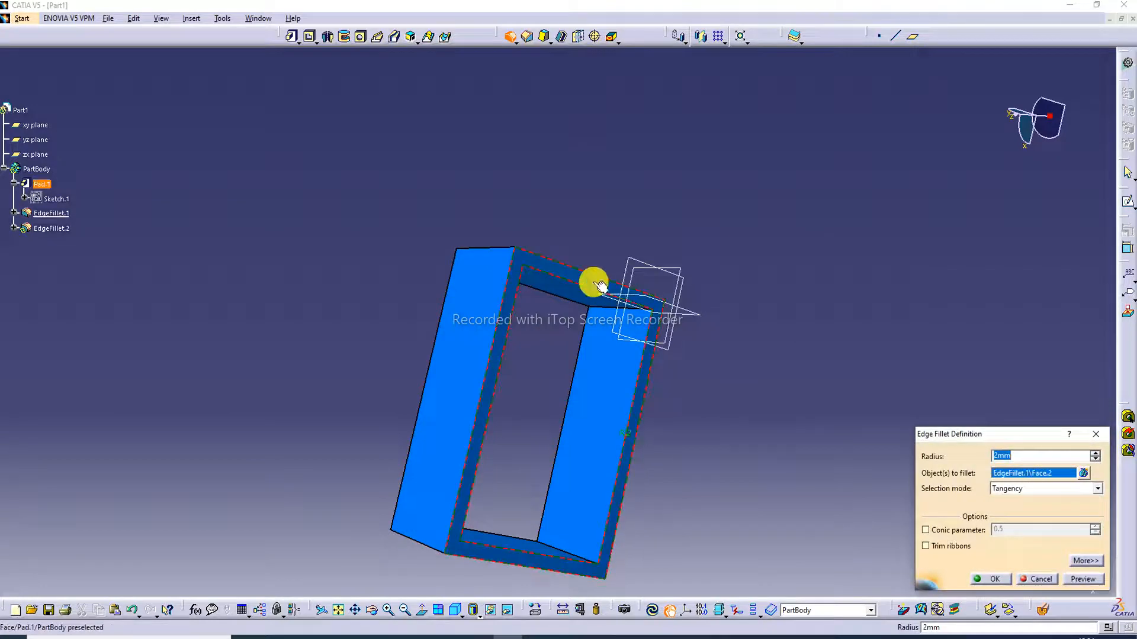
{"action": "left_click", "coordinate": [990, 579]}
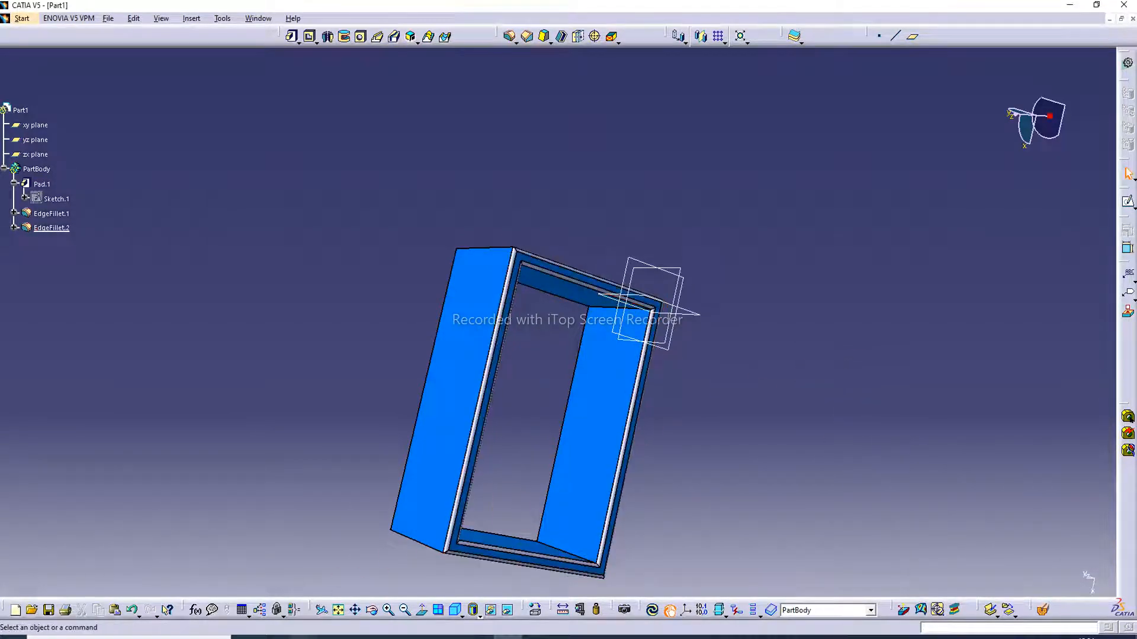
{"action": "left_click", "coordinate": [338, 637]}
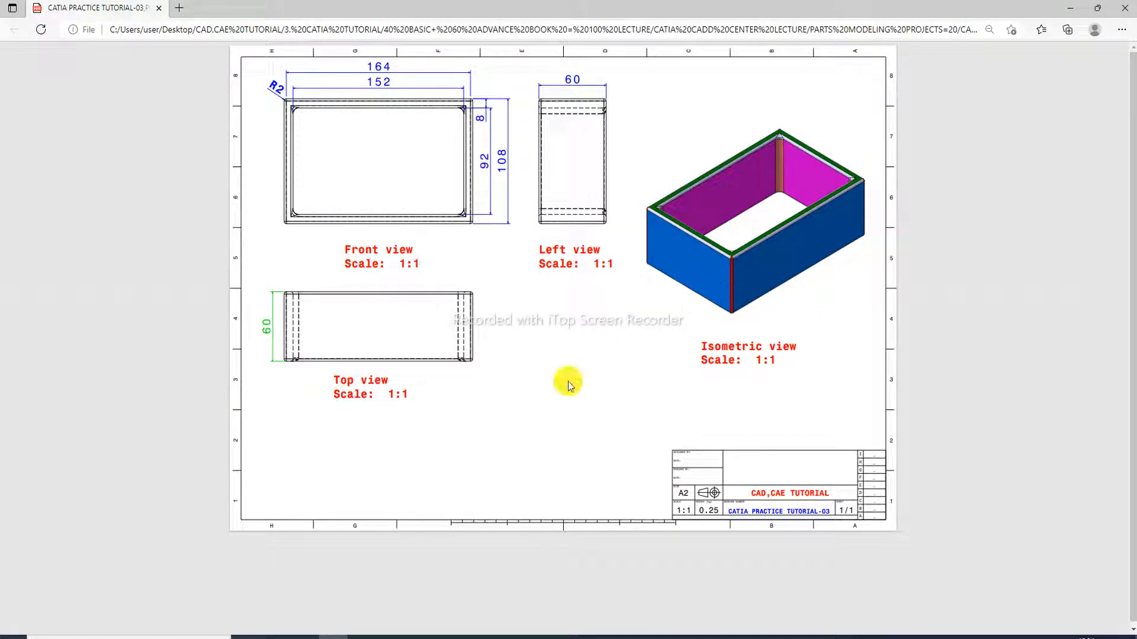
{"action": "left_click", "coordinate": [356, 636]}
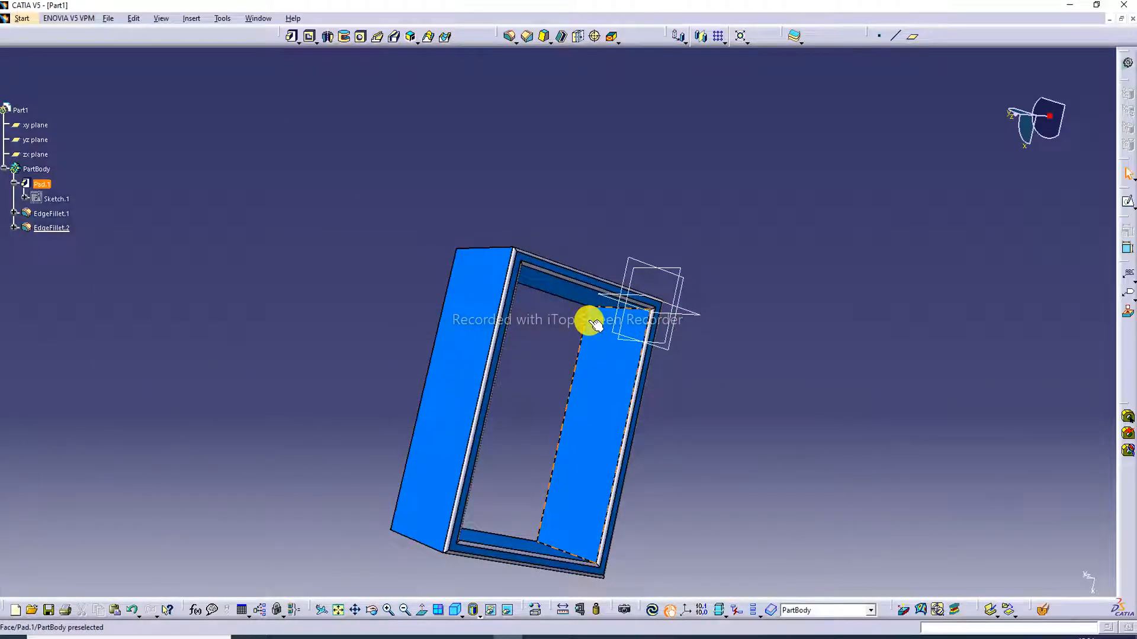
{"action": "middle_click_drag", "start_coordinate": [594, 324], "coordinate": [894, 374]}
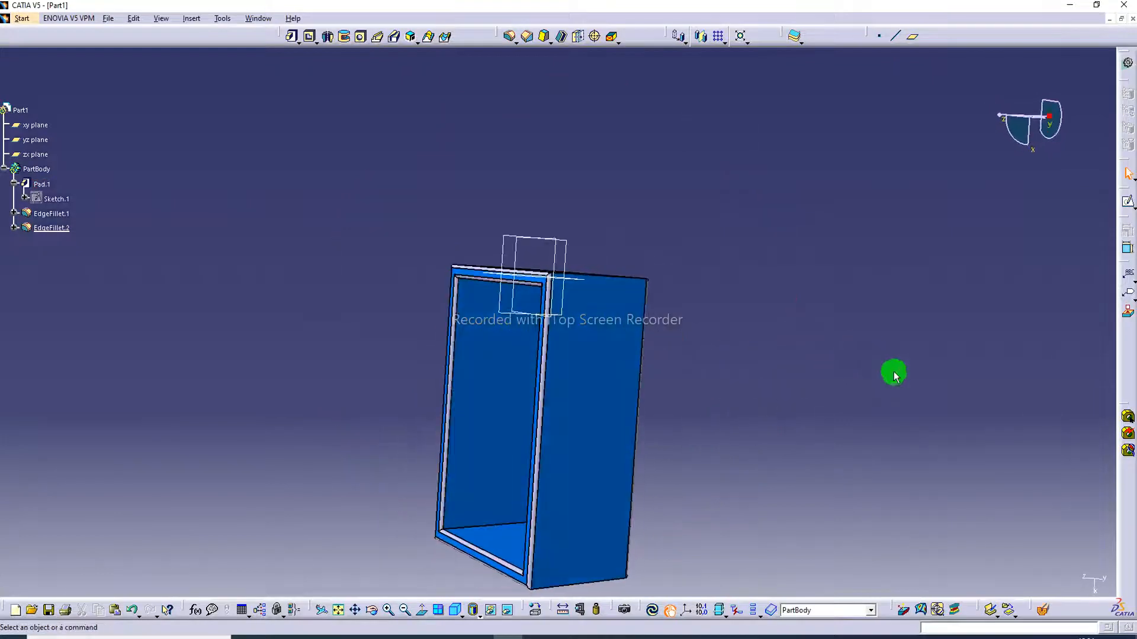
{"action": "left_click", "coordinate": [509, 36]}
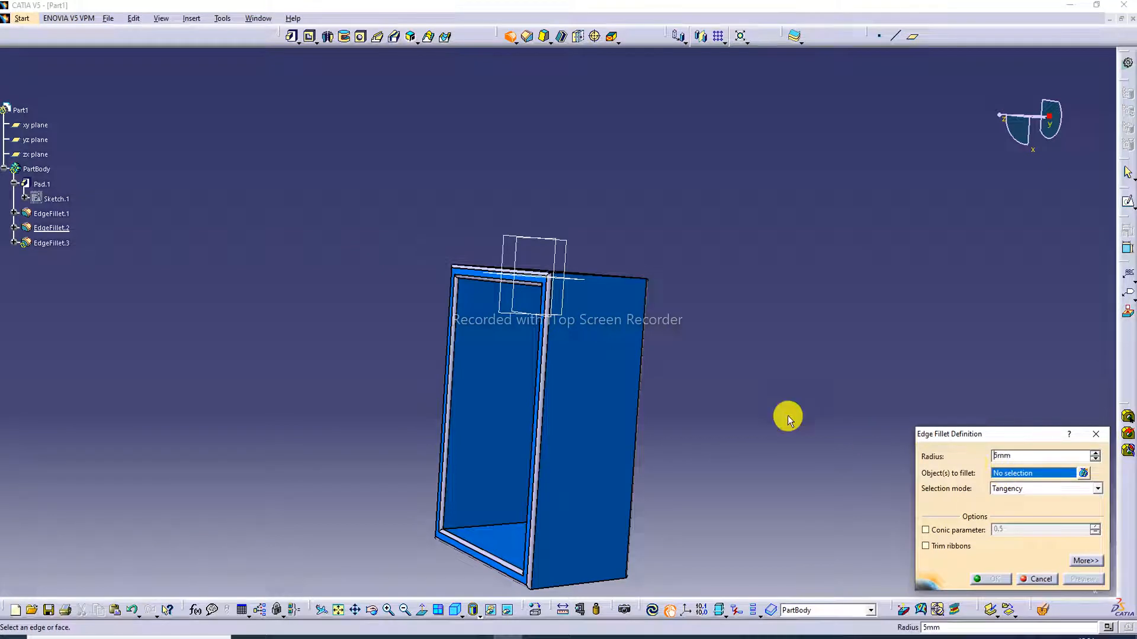
{"action": "left_click", "coordinate": [624, 278]}
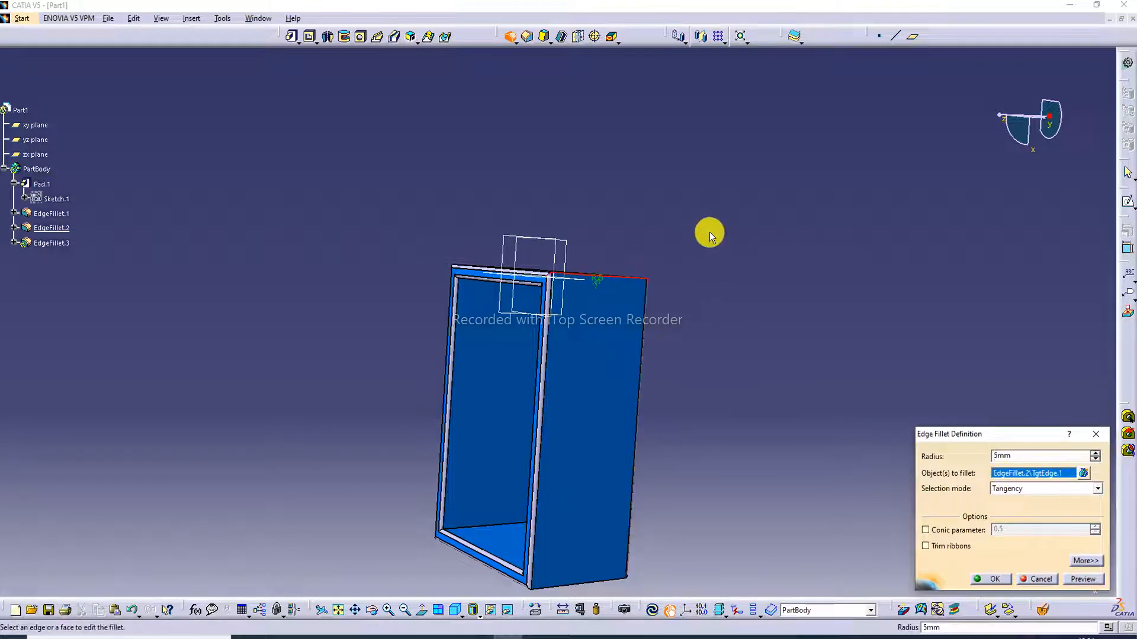
{"action": "middle_click_drag", "start_coordinate": [708, 234], "coordinate": [507, 569]}
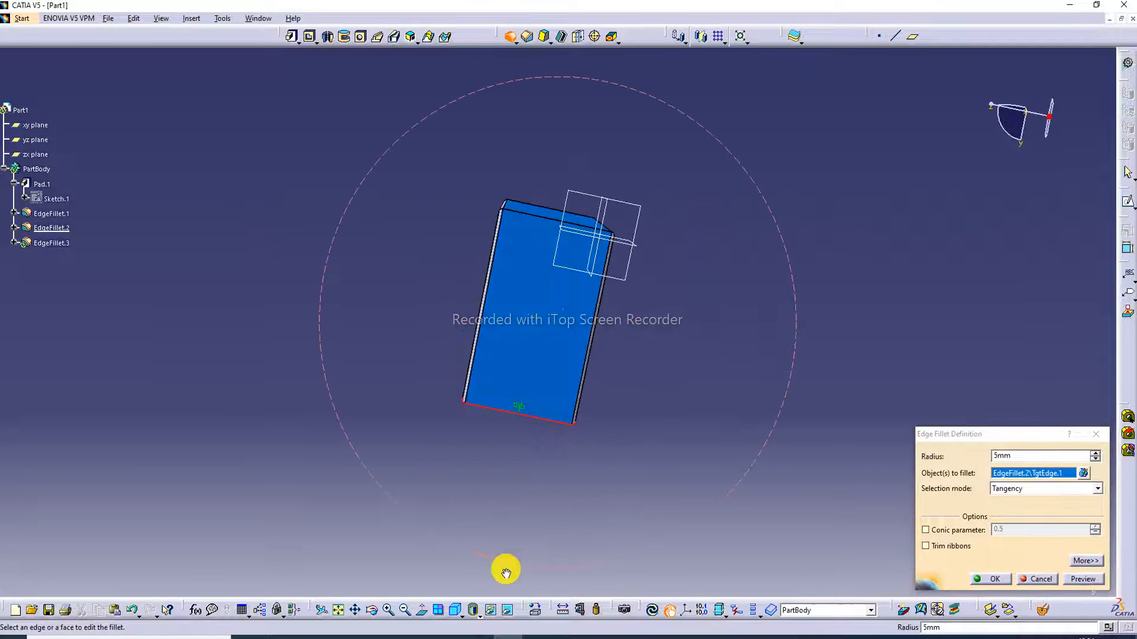
{"action": "left_click", "coordinate": [536, 221]}
{"action": "middle_click_drag", "start_coordinate": [620, 142], "coordinate": [610, 194]}
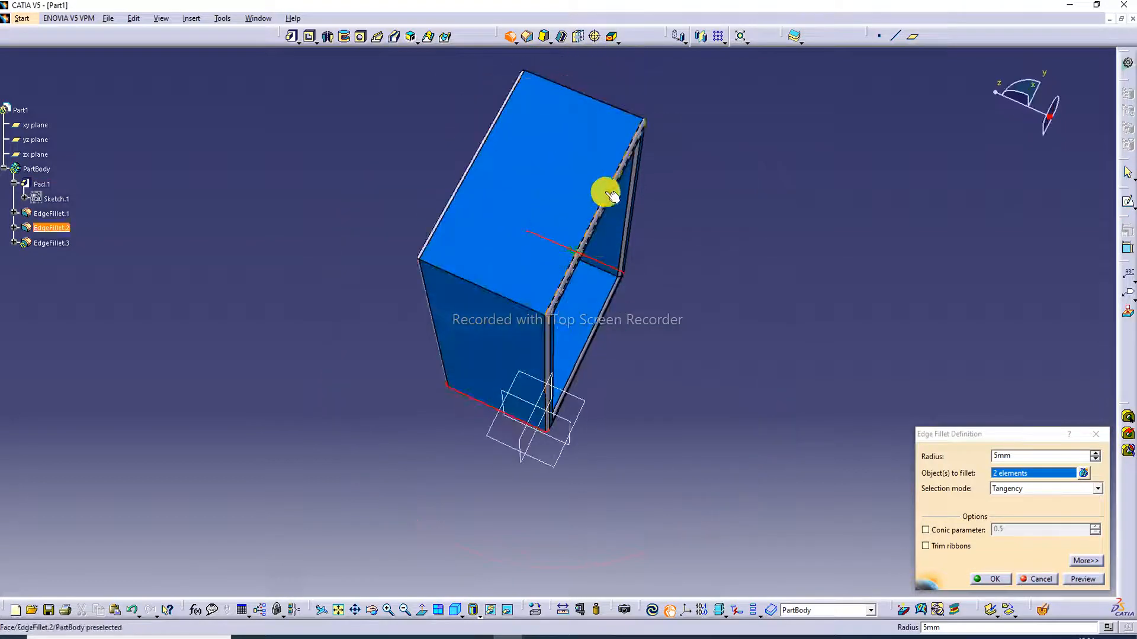
{"action": "left_click", "coordinate": [609, 106]}
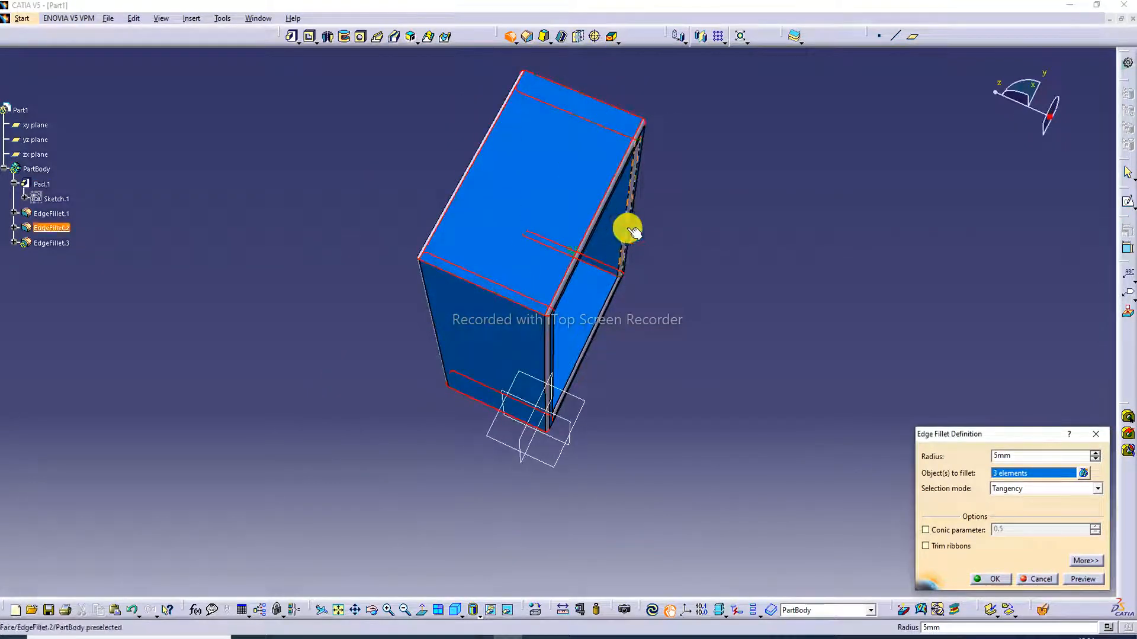
{"action": "left_click", "coordinate": [696, 218]}
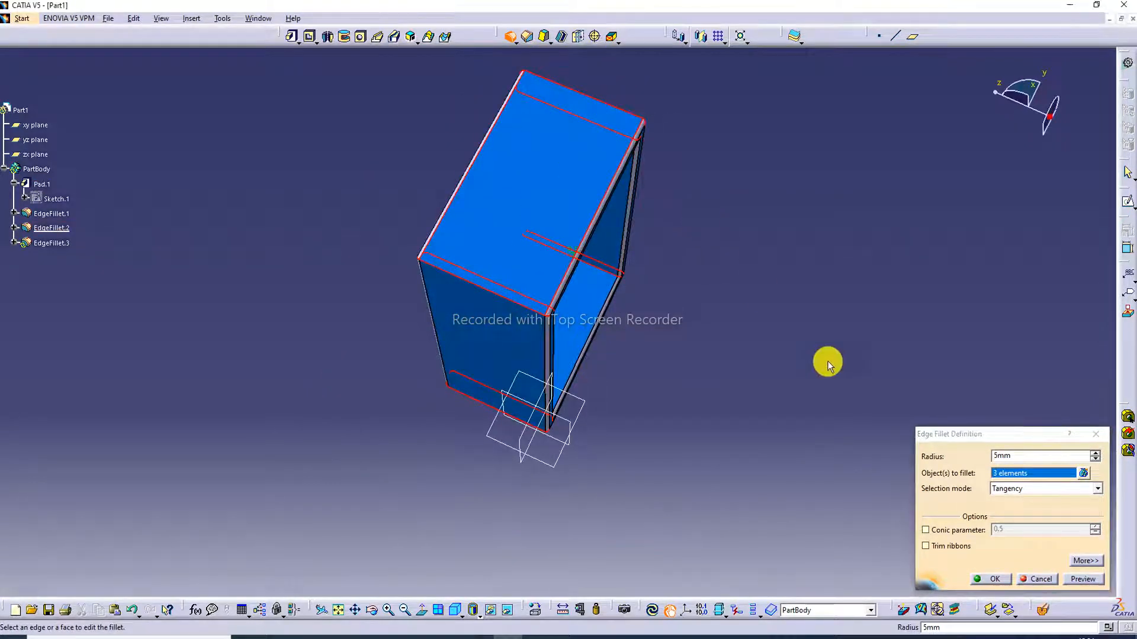
{"action": "left_click", "coordinate": [1079, 453]}
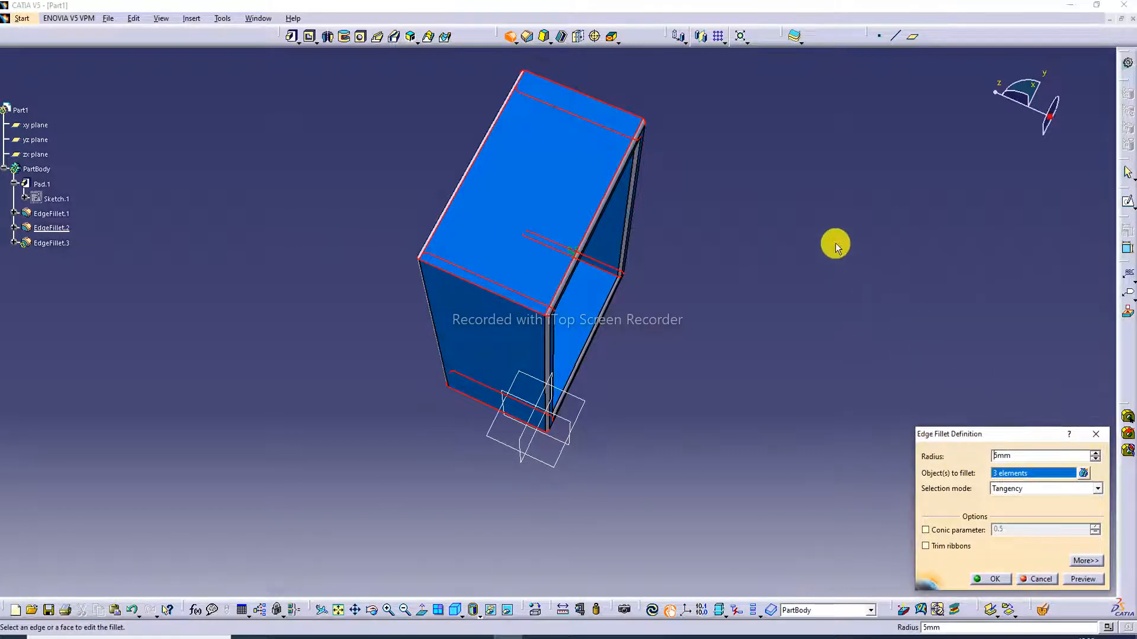
{"action": "left_click", "coordinate": [1100, 439]}
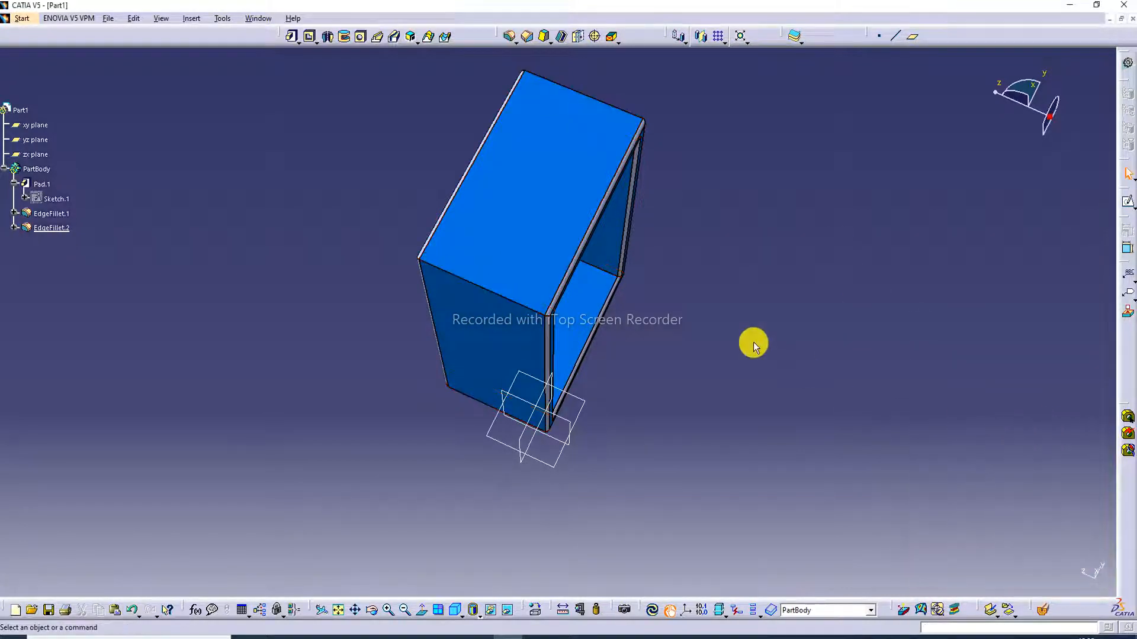
- Try to fillet the box's four outer vertical corner edges with a 5 mm radius, and discard the fillet
{"action": "left_click", "coordinate": [504, 43]}
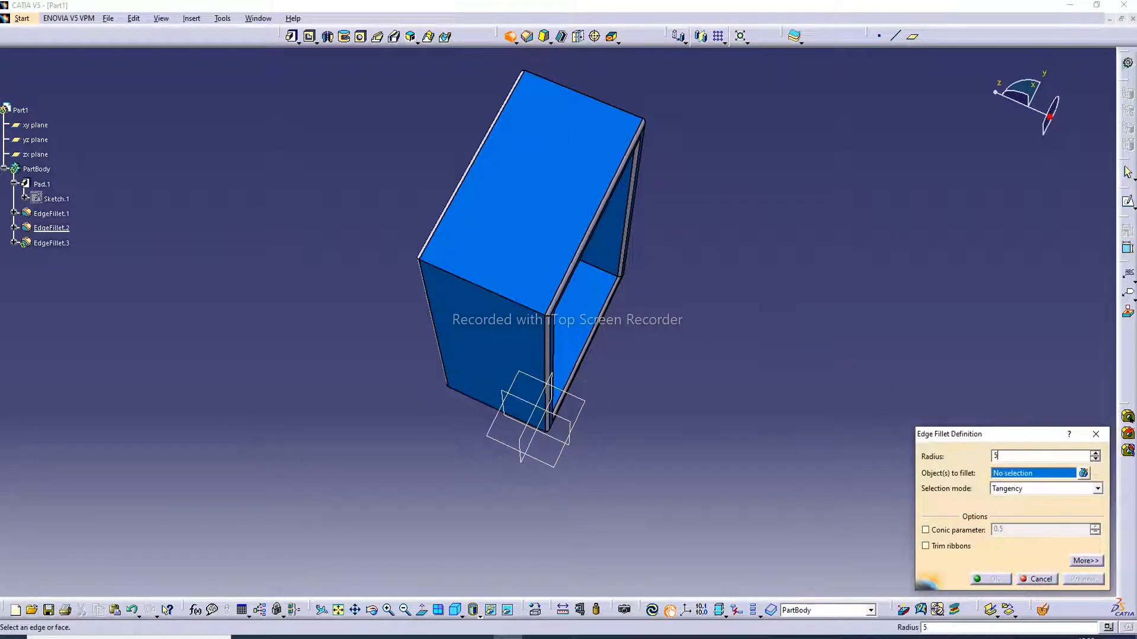
{"action": "left_click", "coordinate": [520, 306]}
{"action": "left_click", "coordinate": [582, 95]}
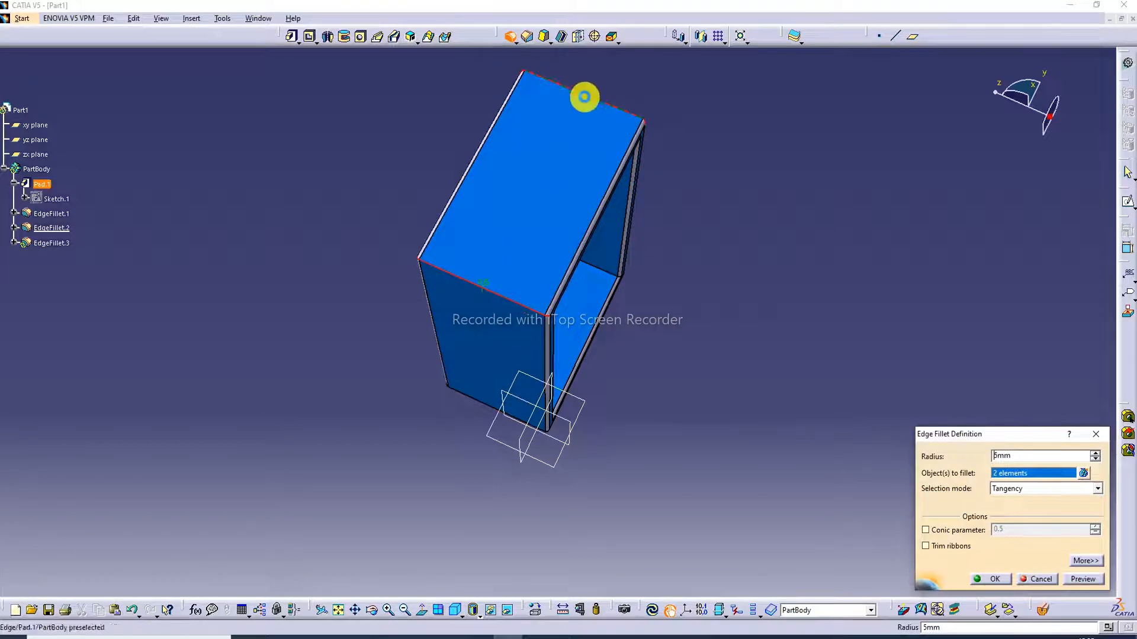
{"action": "middle_click_drag", "start_coordinate": [363, 134], "coordinate": [800, 330]}
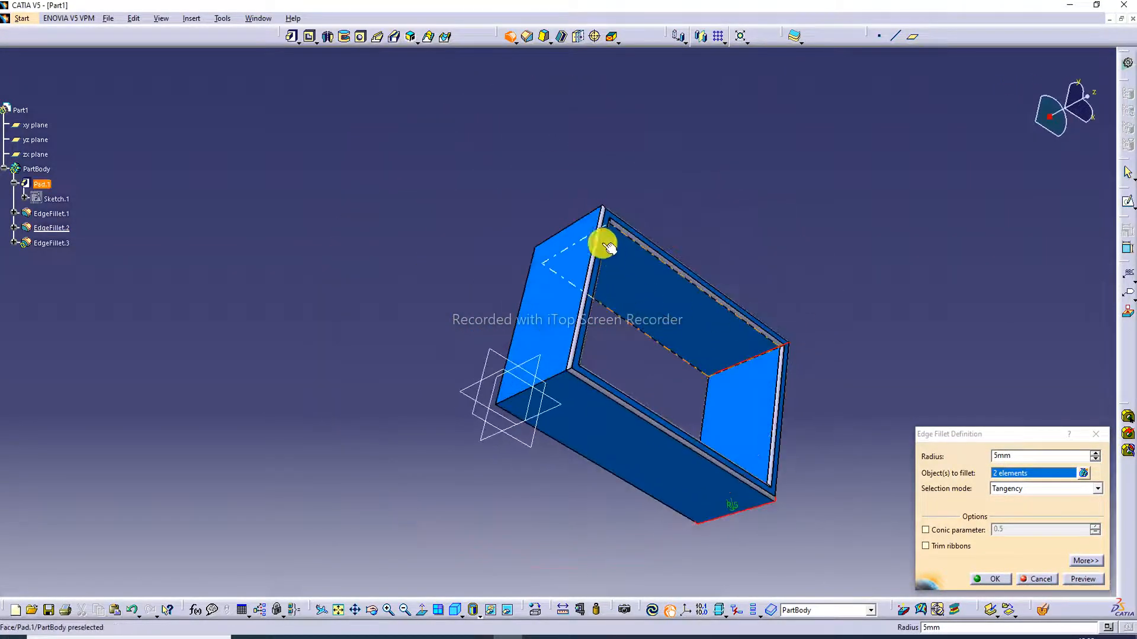
{"action": "left_click", "coordinate": [586, 219]}
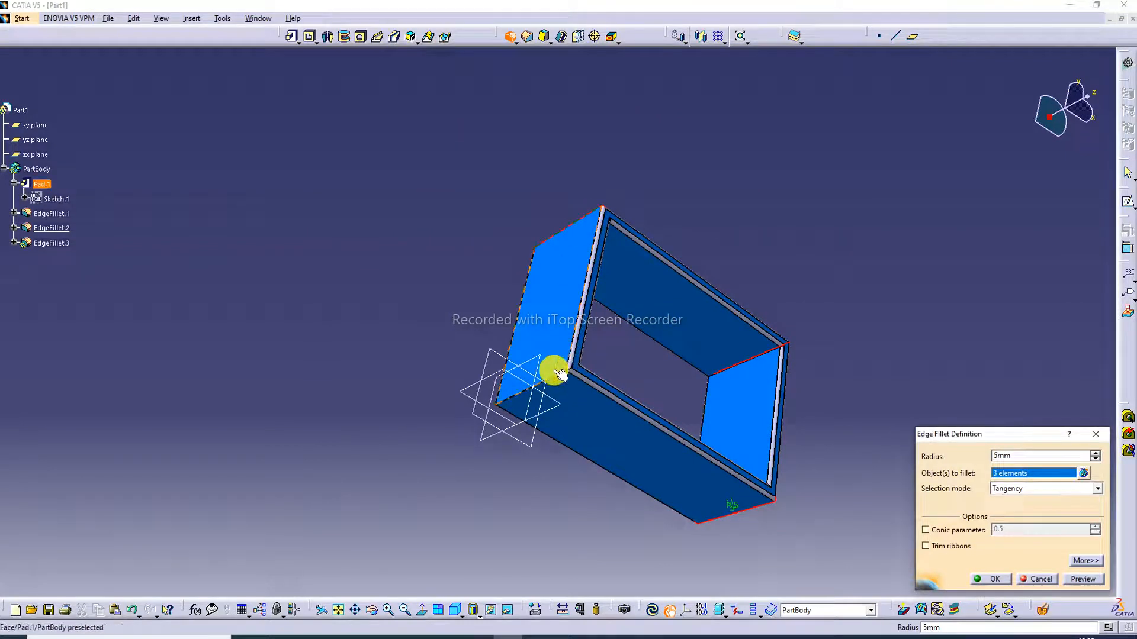
{"action": "left_click", "coordinate": [552, 377]}
{"action": "left_click", "coordinate": [1007, 579]}
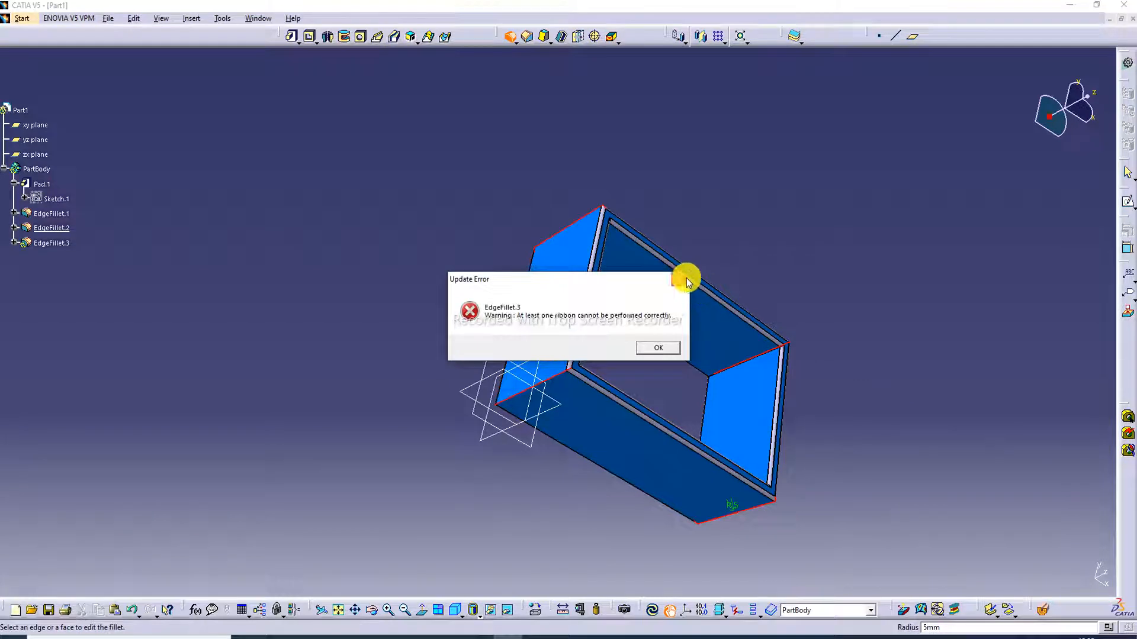
{"action": "left_click", "coordinate": [658, 347]}
{"action": "left_click", "coordinate": [656, 347]}
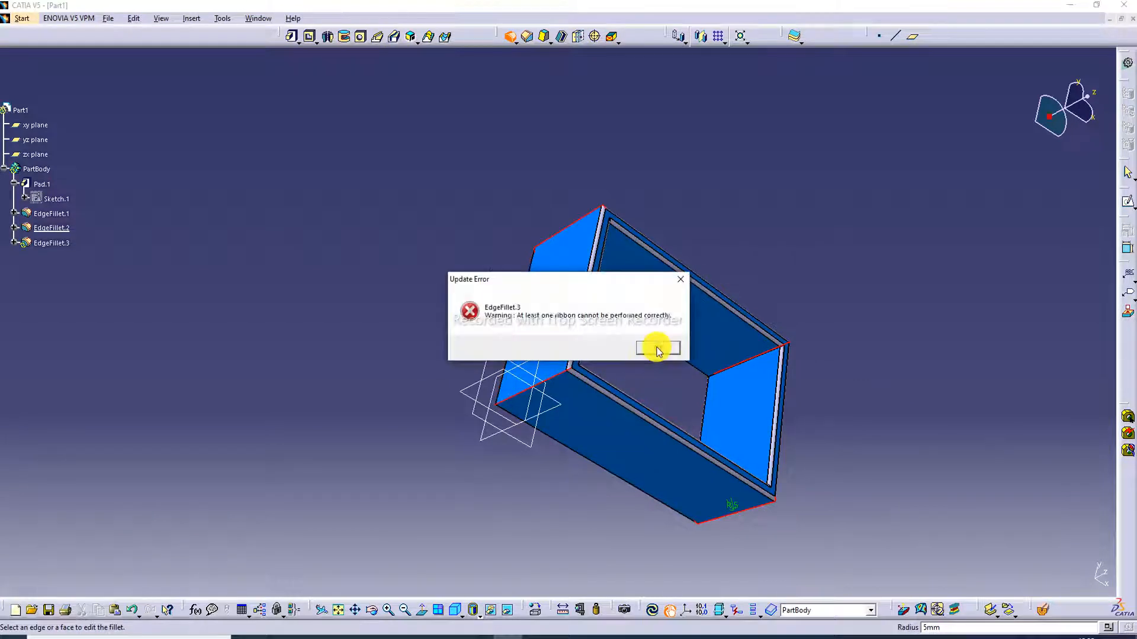
{"action": "left_click", "coordinate": [675, 277]}
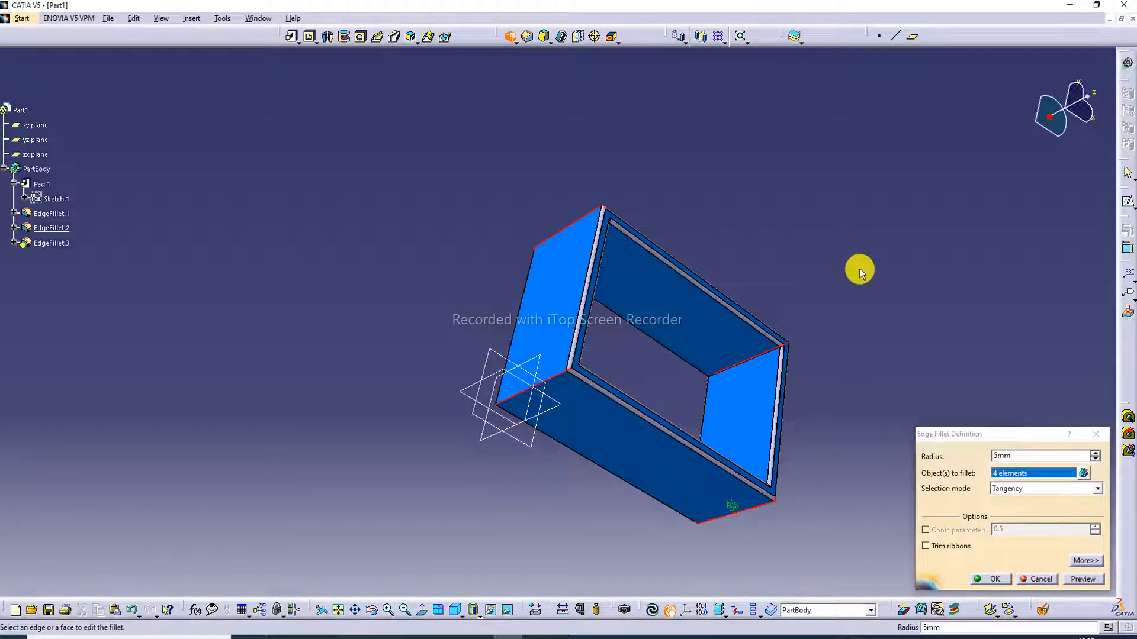
{"action": "left_click", "coordinate": [1096, 434]}
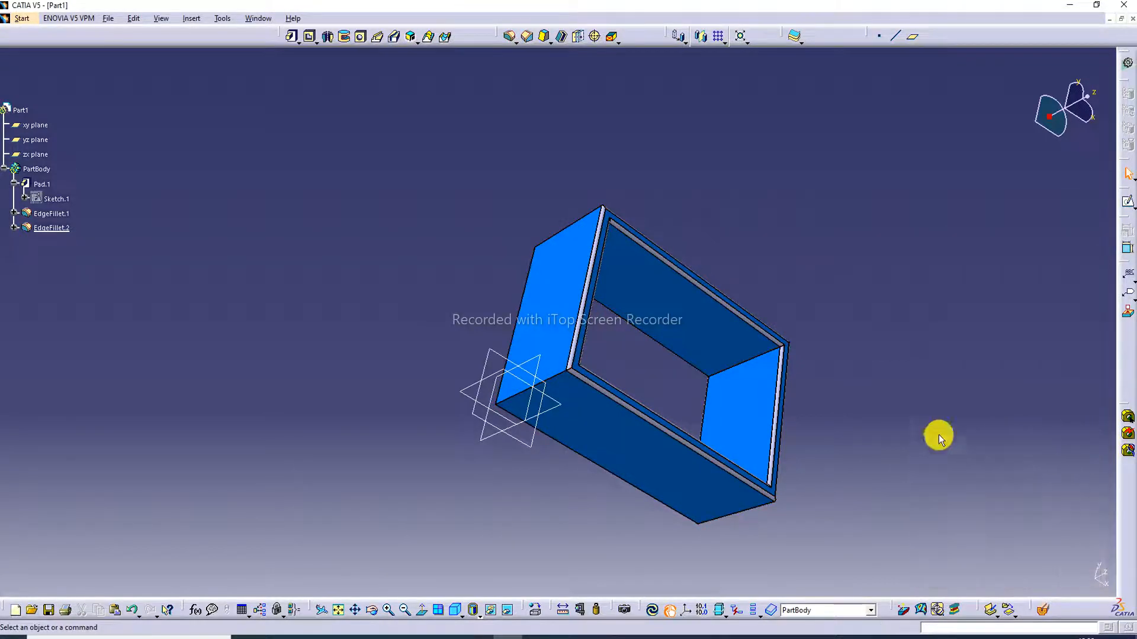
- Fillet the box's outer vertical corner edge beside the origin planes with a 5 mm radius
{"action": "left_click", "coordinate": [509, 36]}
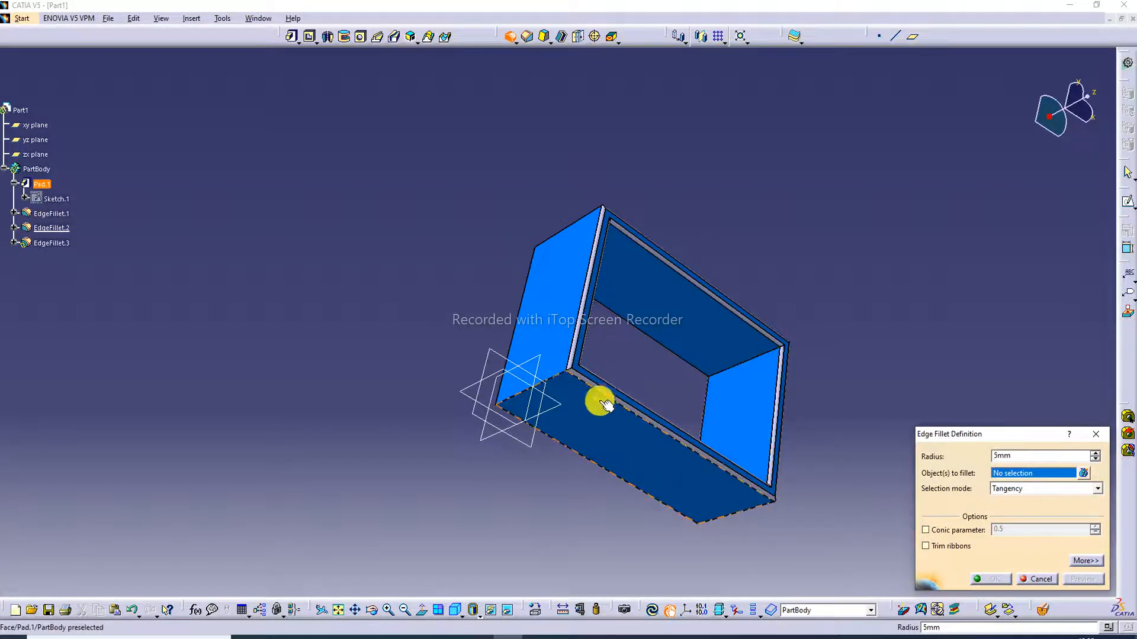
{"action": "left_click", "coordinate": [561, 380]}
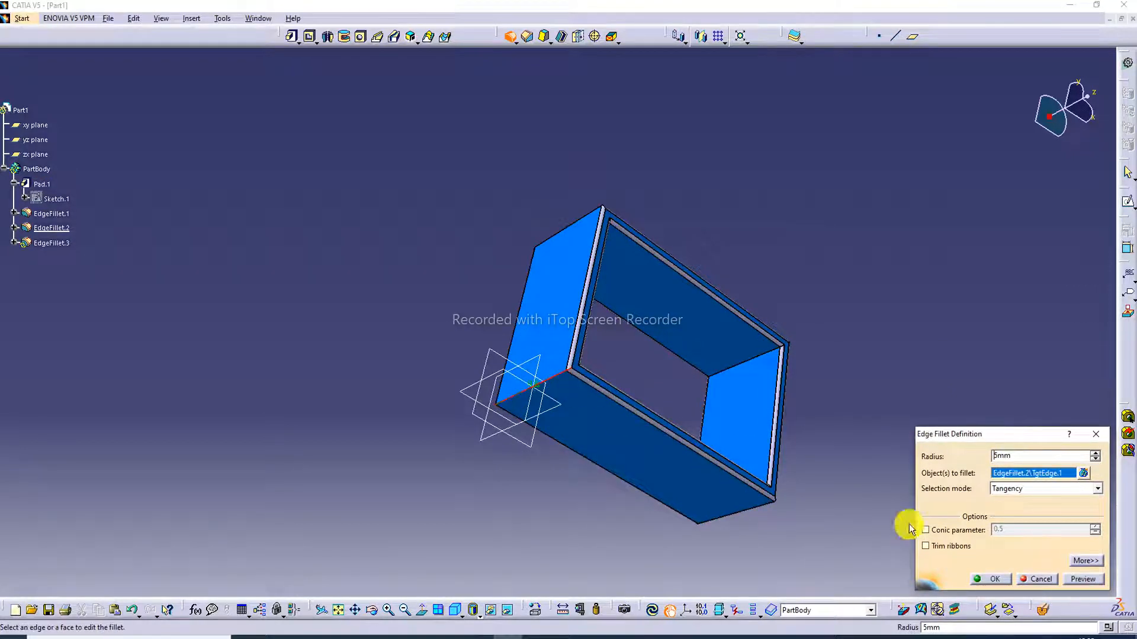
{"action": "left_click", "coordinate": [986, 578]}
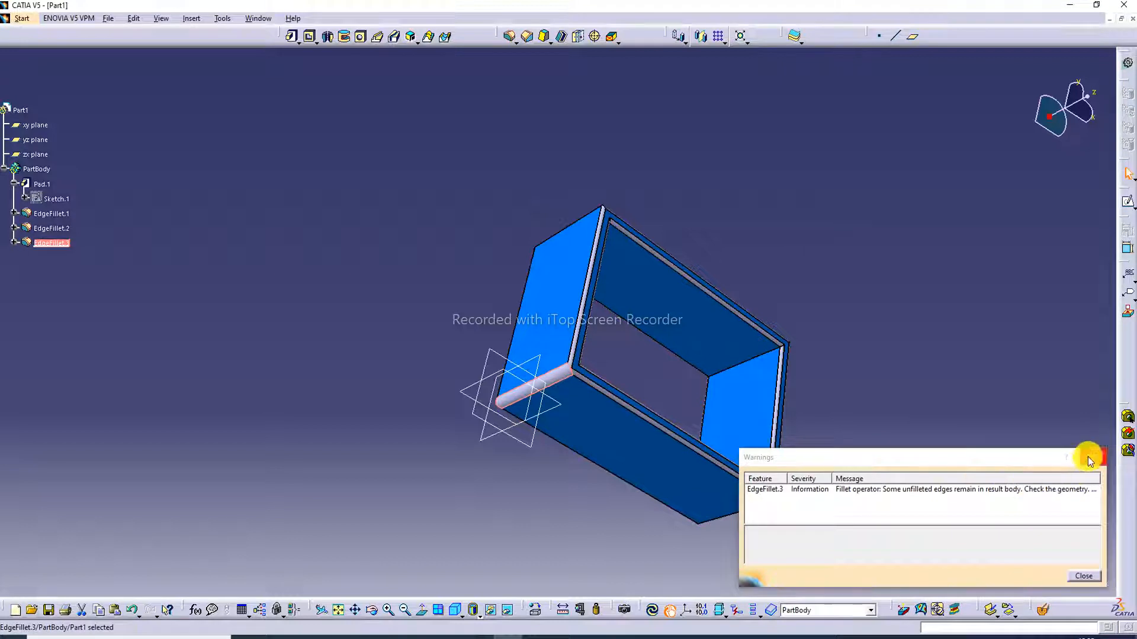
{"action": "left_click", "coordinate": [1090, 458]}
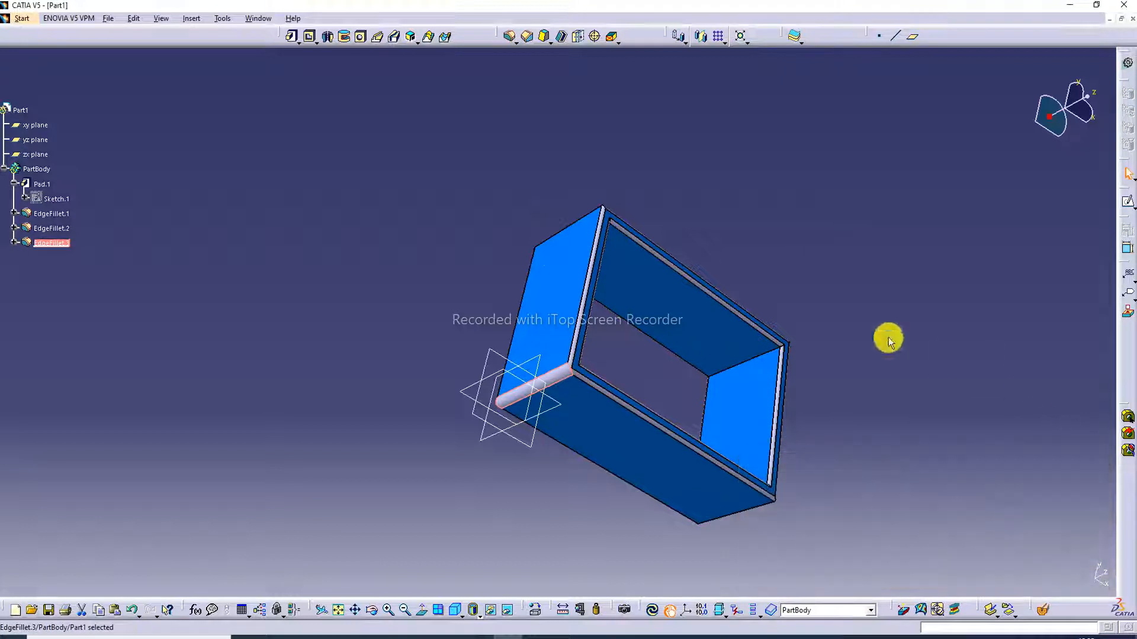
- Try to fillet the other three outer vertical corner edges with a 5 mm radius, and discard the fillet
{"action": "left_click", "coordinate": [509, 37]}
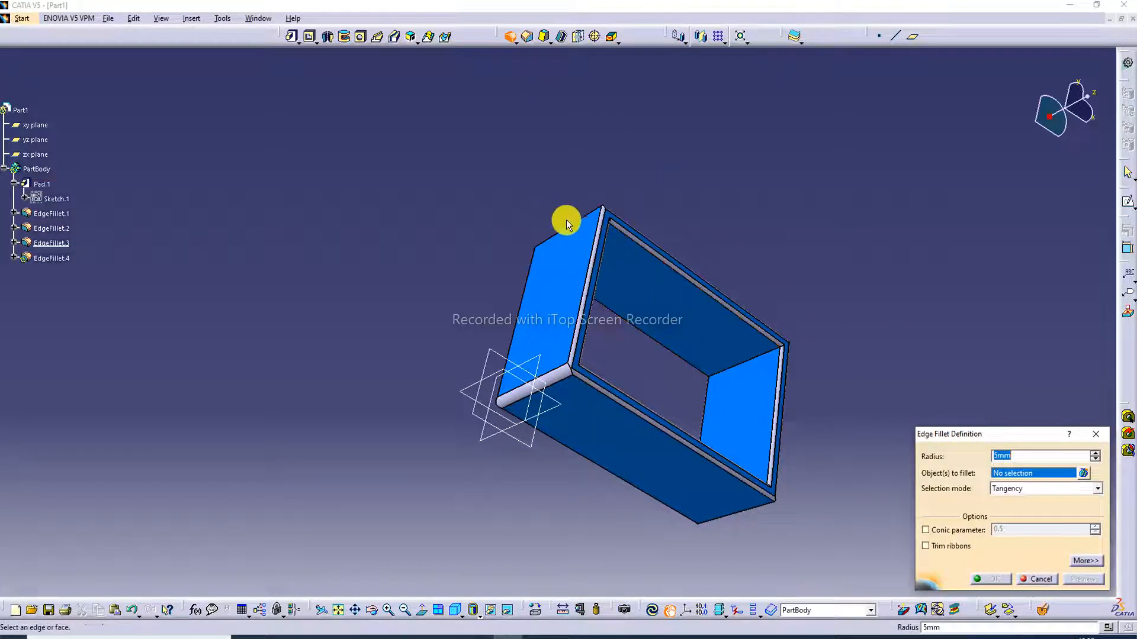
{"action": "left_click", "coordinate": [568, 229]}
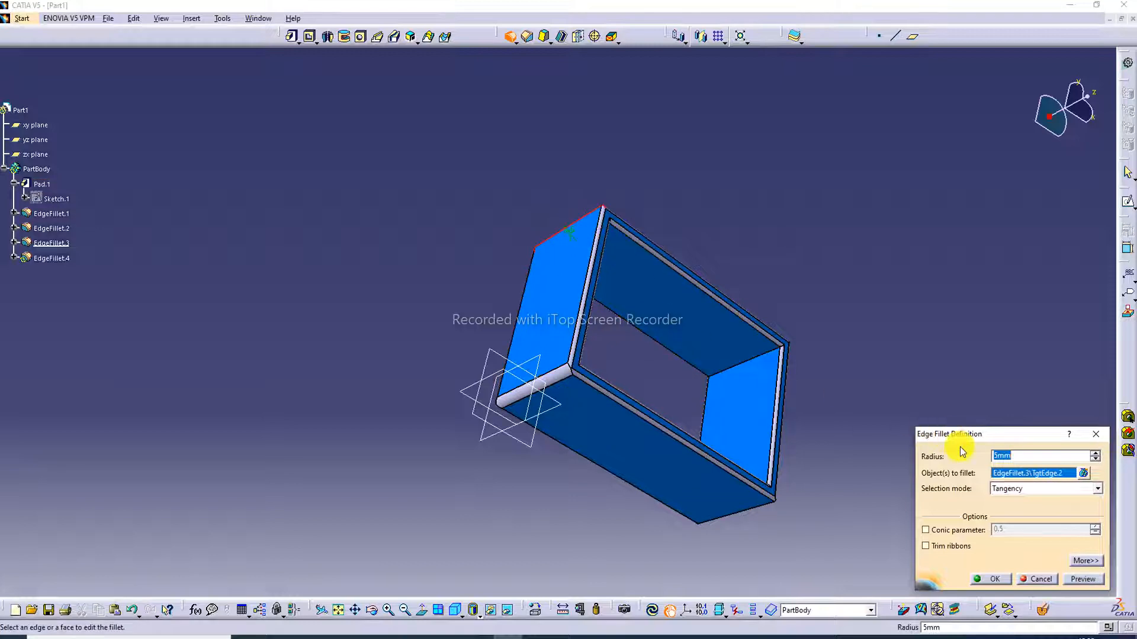
{"action": "middle_click_drag", "start_coordinate": [845, 381], "coordinate": [597, 241]}
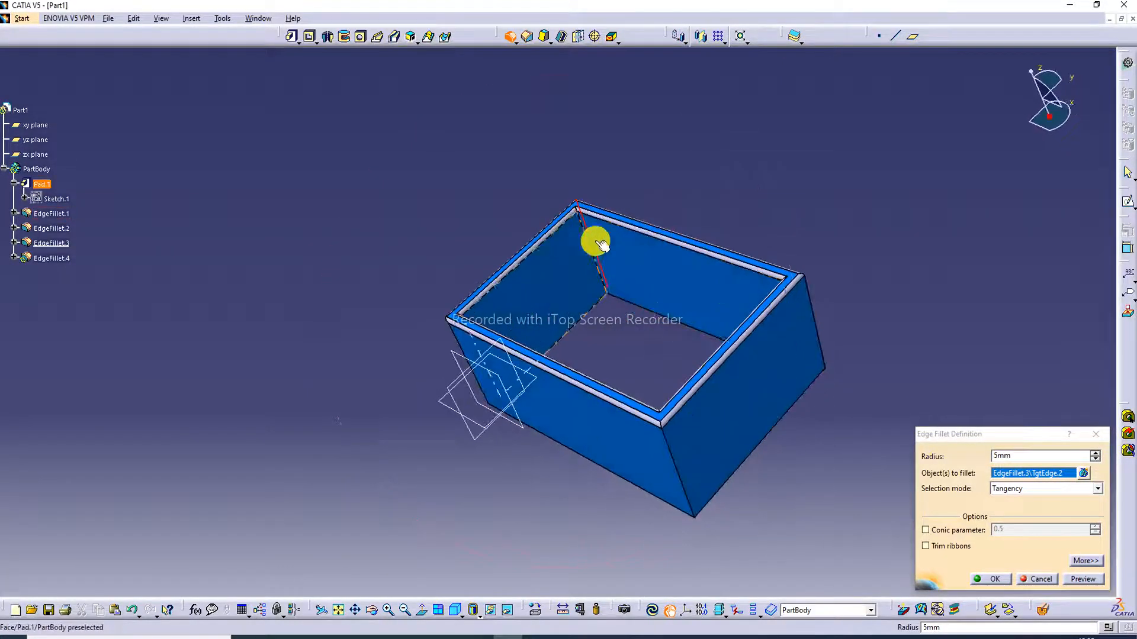
{"action": "left_click", "coordinate": [811, 298]}
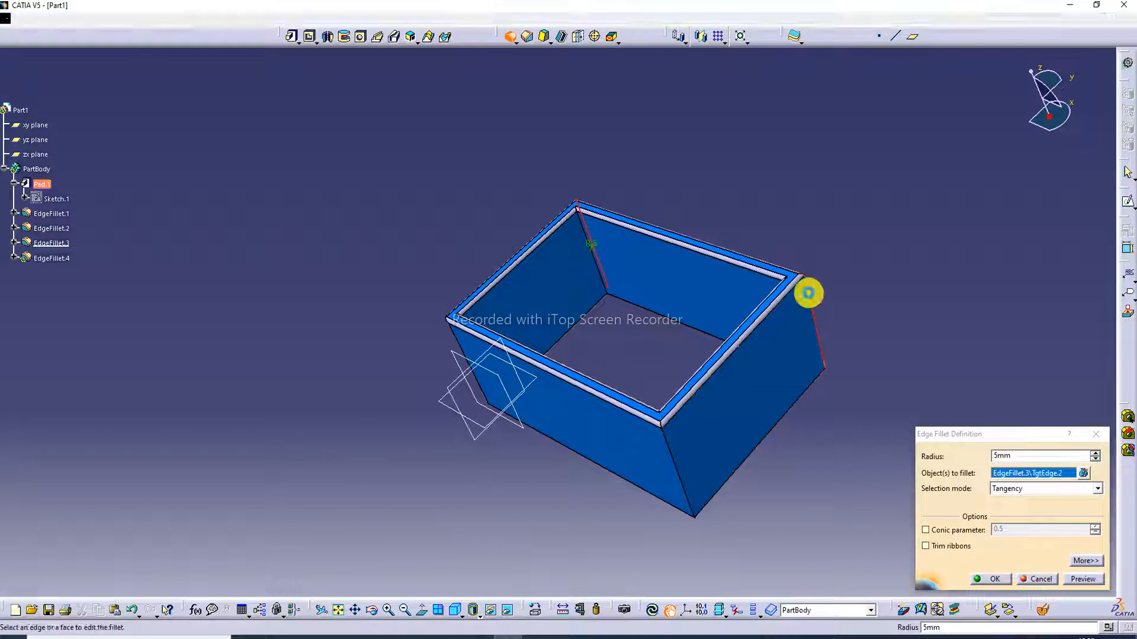
{"action": "left_click", "coordinate": [675, 466]}
{"action": "left_click", "coordinate": [995, 580]}
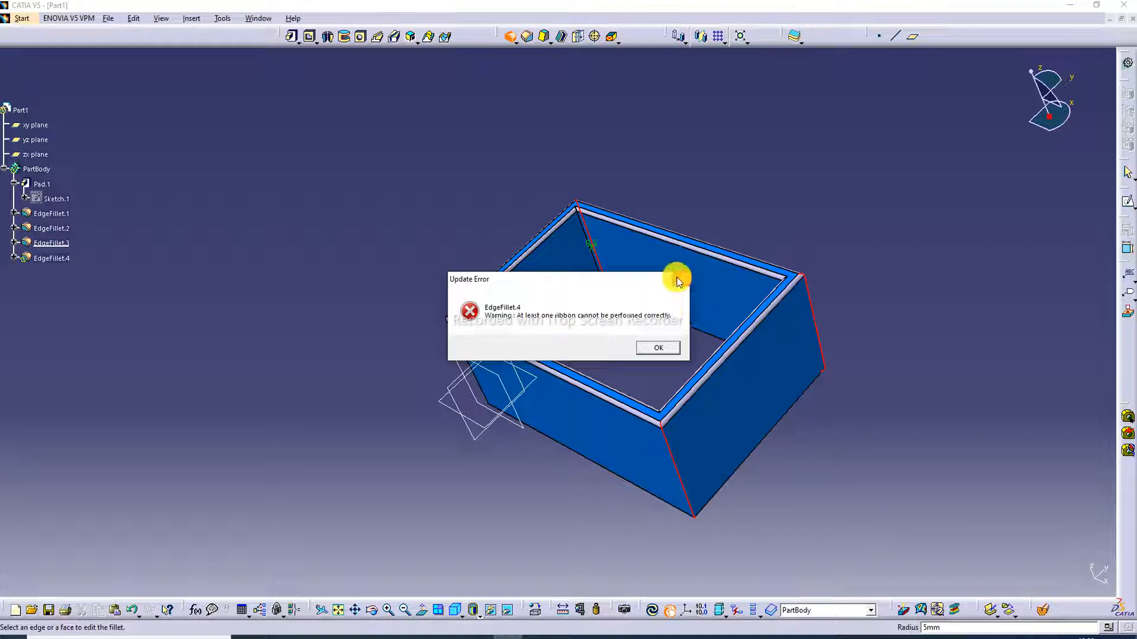
{"action": "key", "text": "Return"}
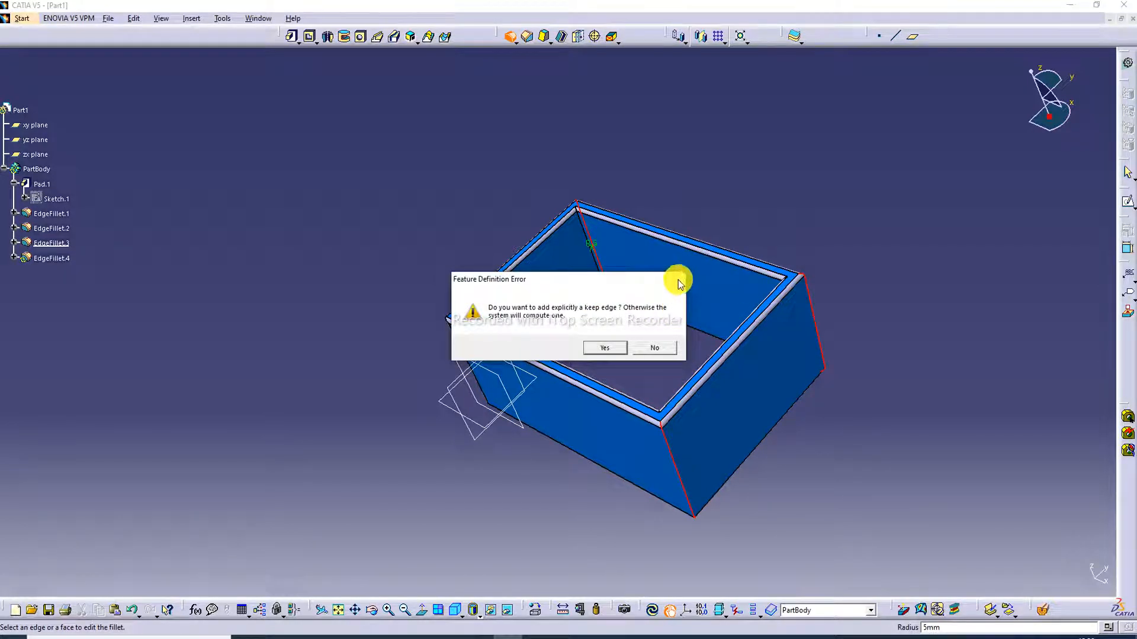
{"action": "left_click", "coordinate": [655, 350]}
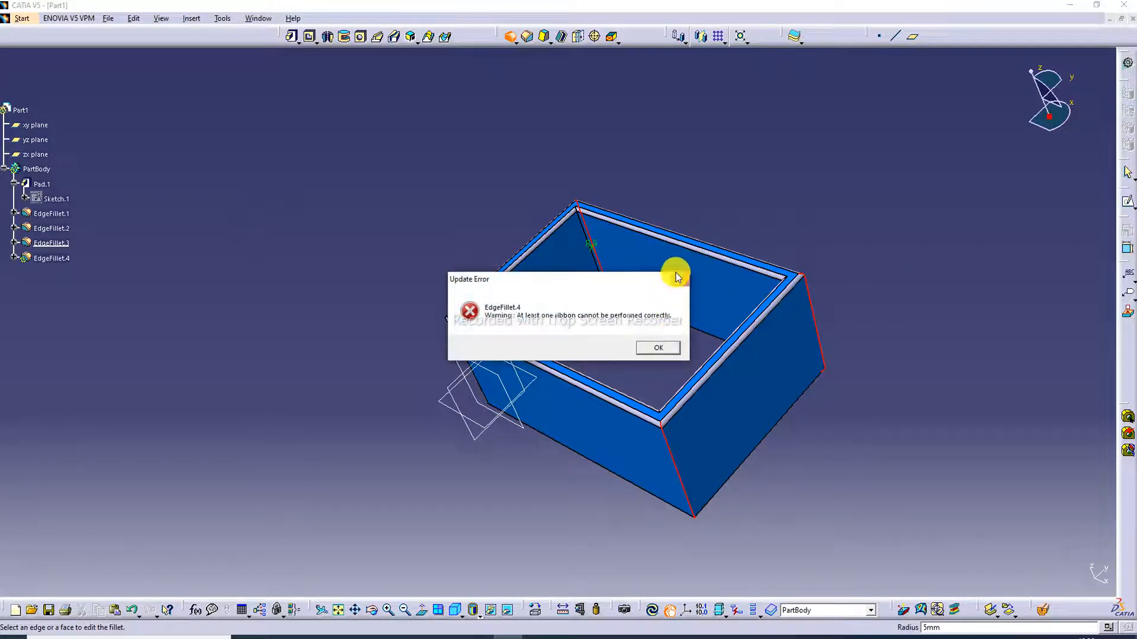
{"action": "left_click", "coordinate": [653, 346]}
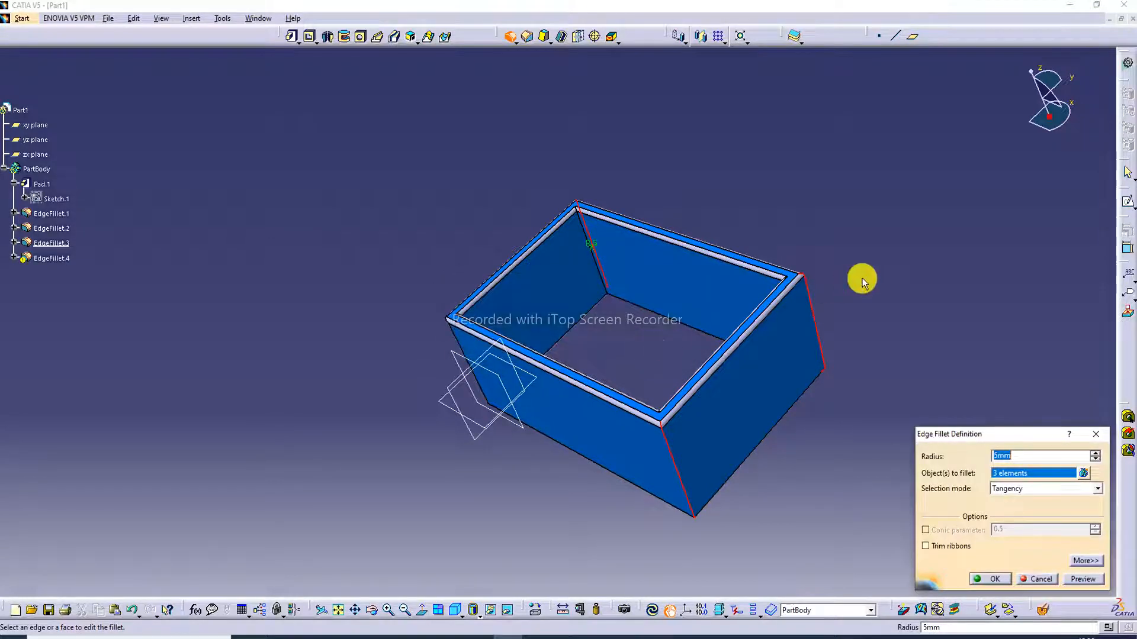
{"action": "left_click", "coordinate": [1095, 434]}
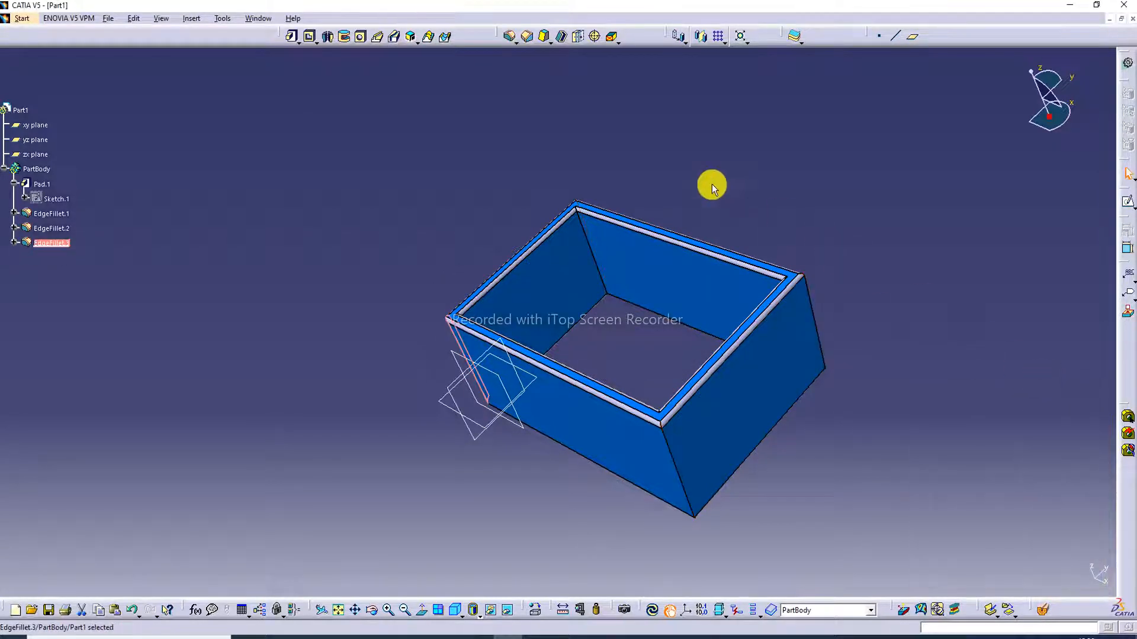
- Fillet the box's remaining corner and rim edges with a 5 mm radius, using the long outer wall face beside the front corner
{"action": "left_click", "coordinate": [514, 37]}
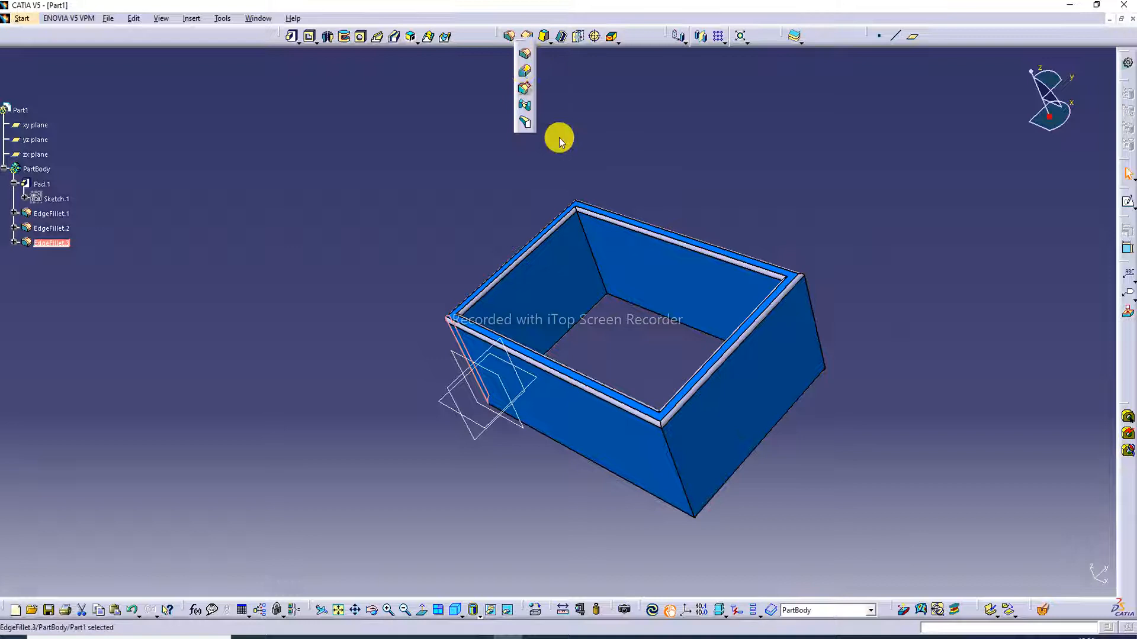
{"action": "left_click", "coordinate": [526, 58]}
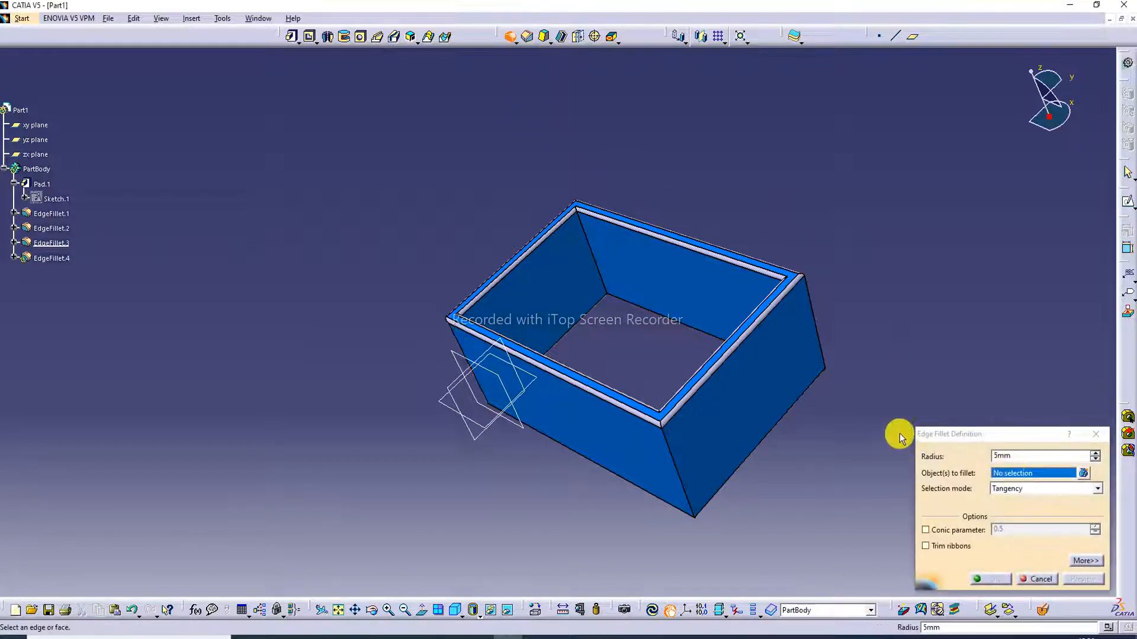
{"action": "left_click", "coordinate": [670, 455]}
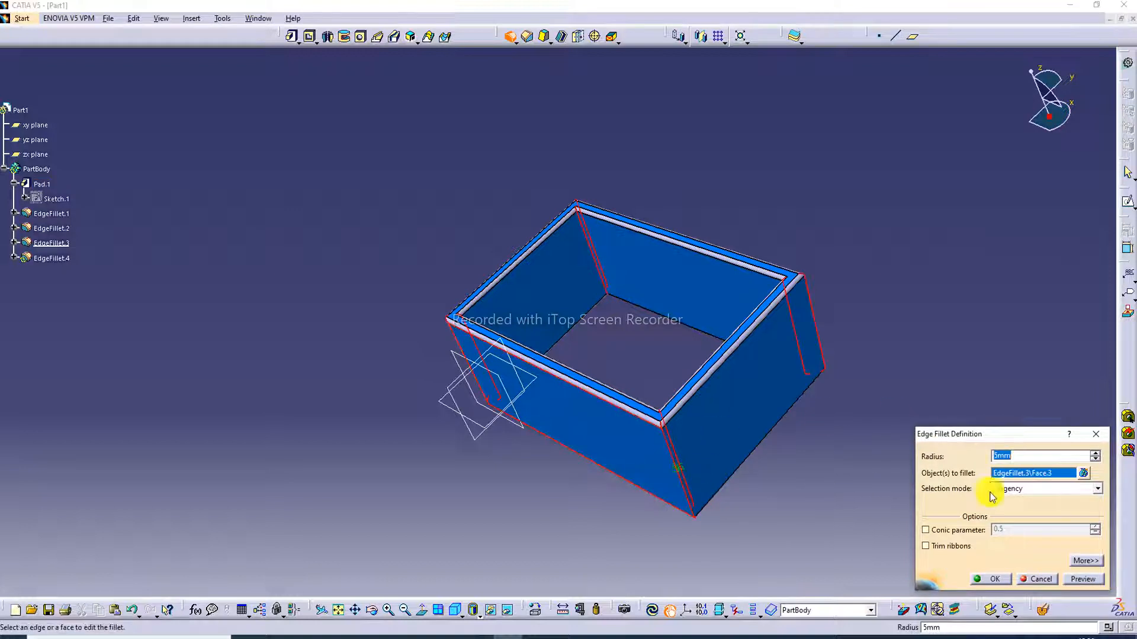
{"action": "left_click", "coordinate": [998, 579]}
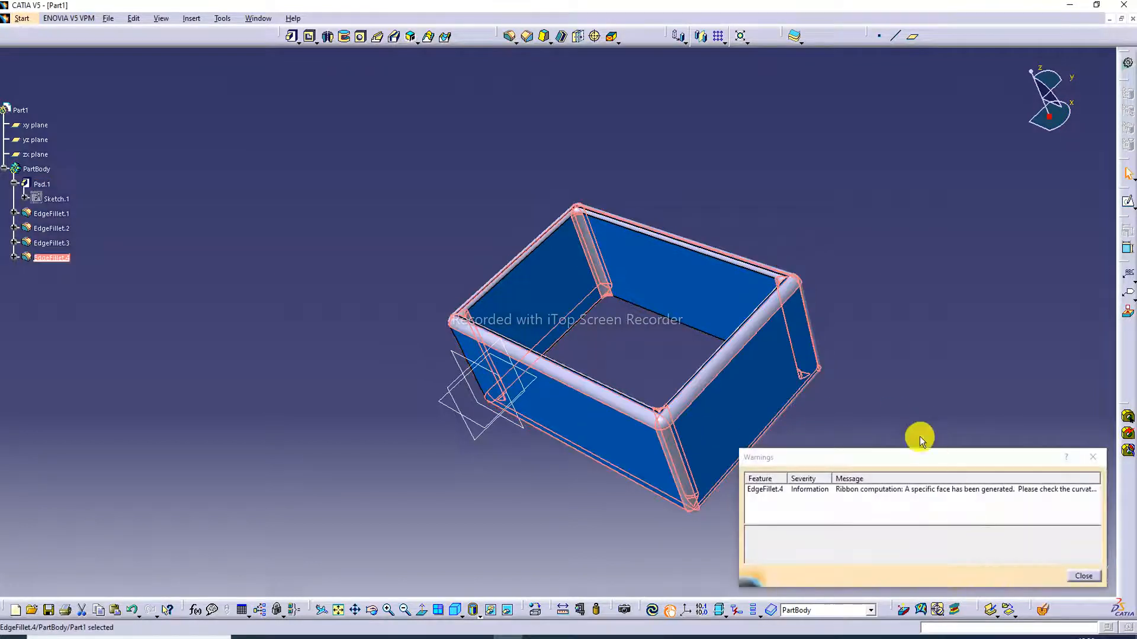
{"action": "left_click", "coordinate": [1091, 466]}
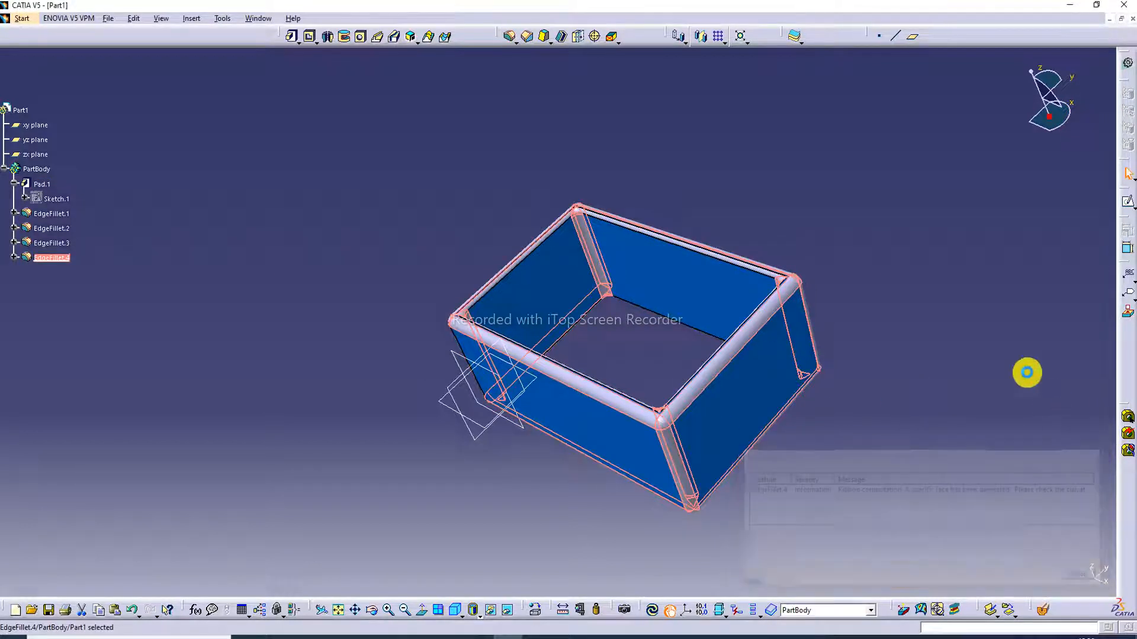
{"action": "left_click", "coordinate": [928, 285]}
- Select the box's four inner wall faces and set their fill color to magenta
{"action": "middle_click_drag", "start_coordinate": [819, 222], "coordinate": [886, 343]}
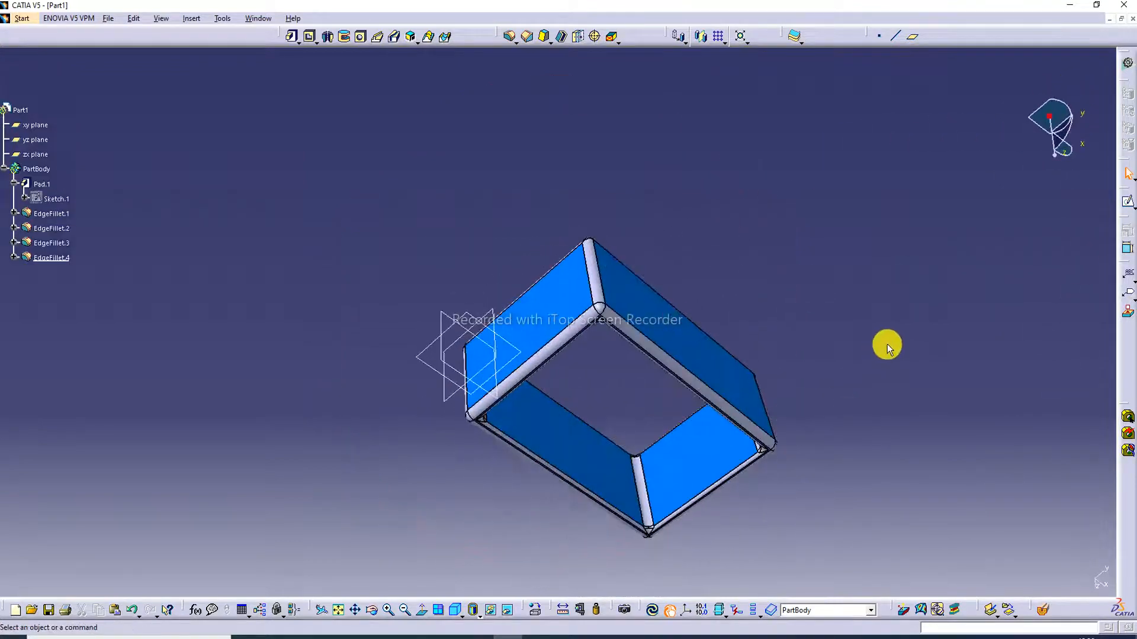
{"action": "middle_click_drag", "start_coordinate": [829, 241], "coordinate": [939, 174]}
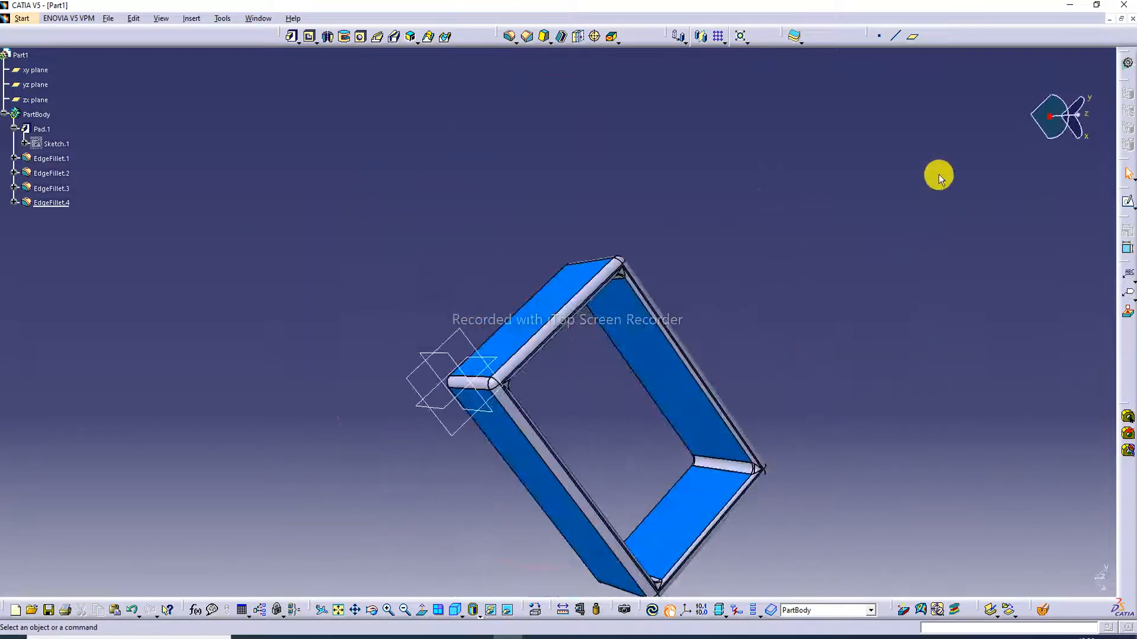
{"action": "middle_click_drag", "start_coordinate": [791, 187], "coordinate": [560, 92]}
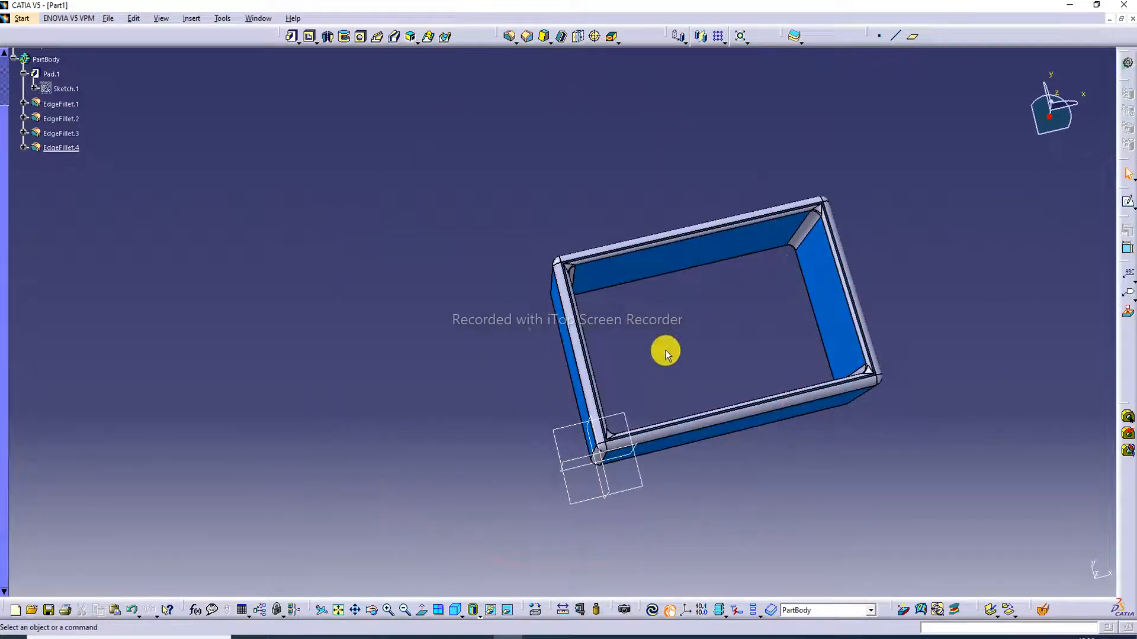
{"action": "scroll", "coordinate": [225, 233], "scroll_direction": "up", "scroll_amount": 1}
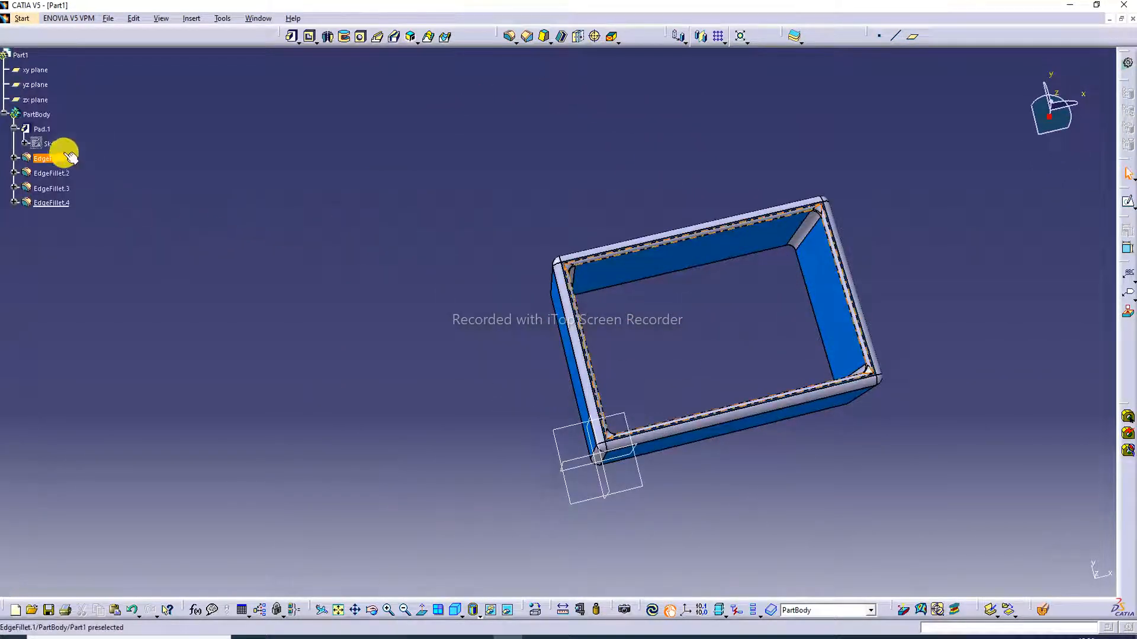
{"action": "left_click", "coordinate": [831, 289]}
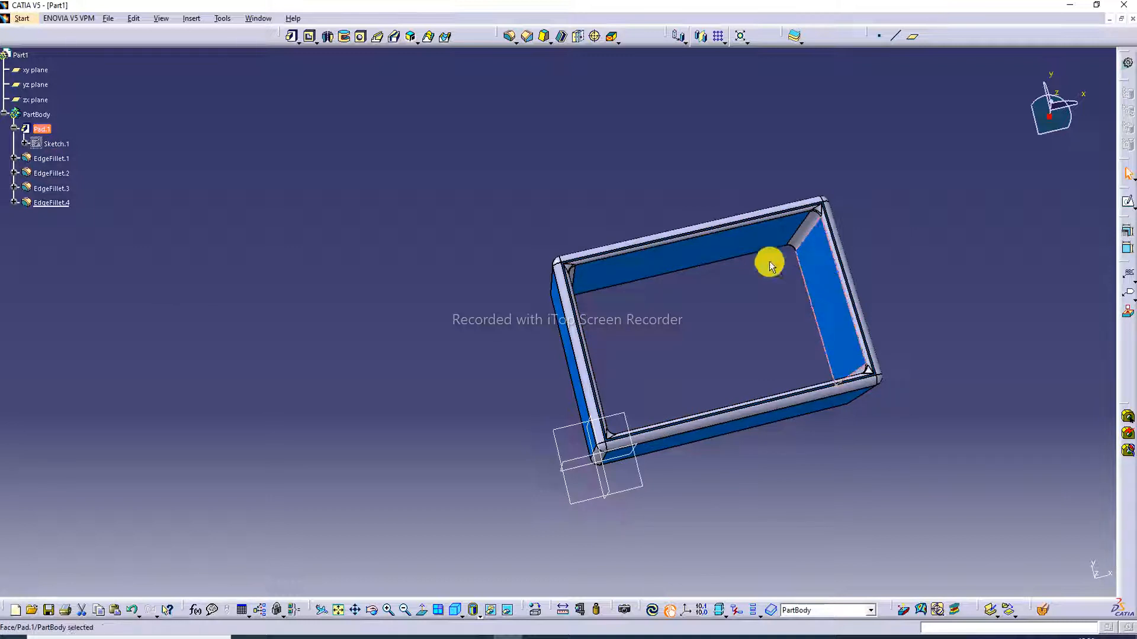
{"action": "left_click", "coordinate": [751, 246], "text": "ctrl"}
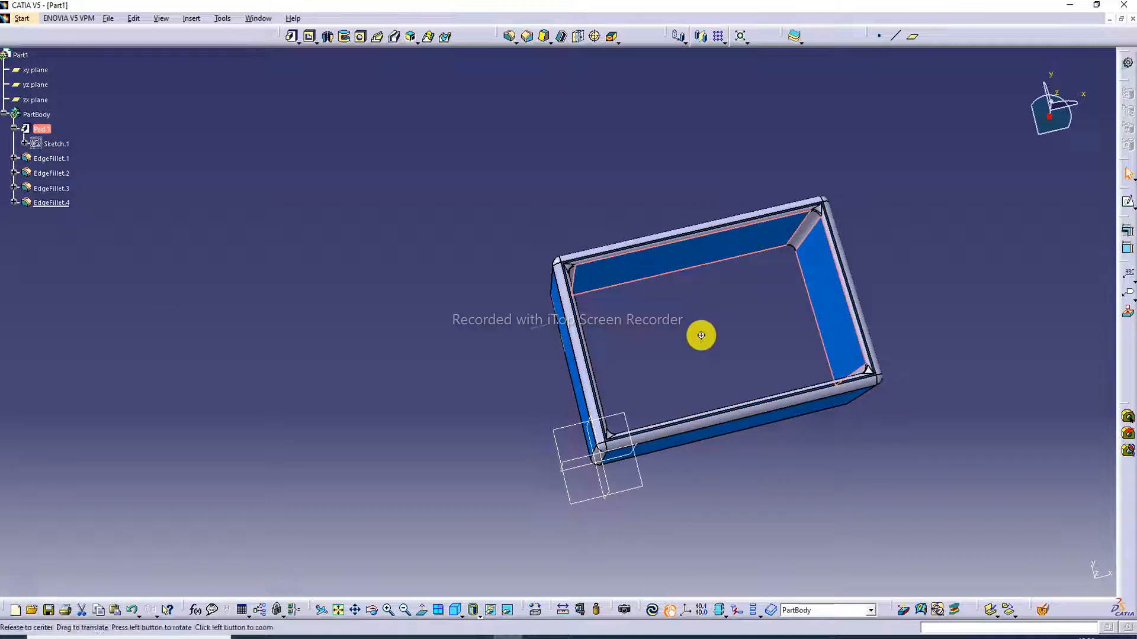
{"action": "middle_click_drag", "start_coordinate": [698, 335], "coordinate": [586, 345]}
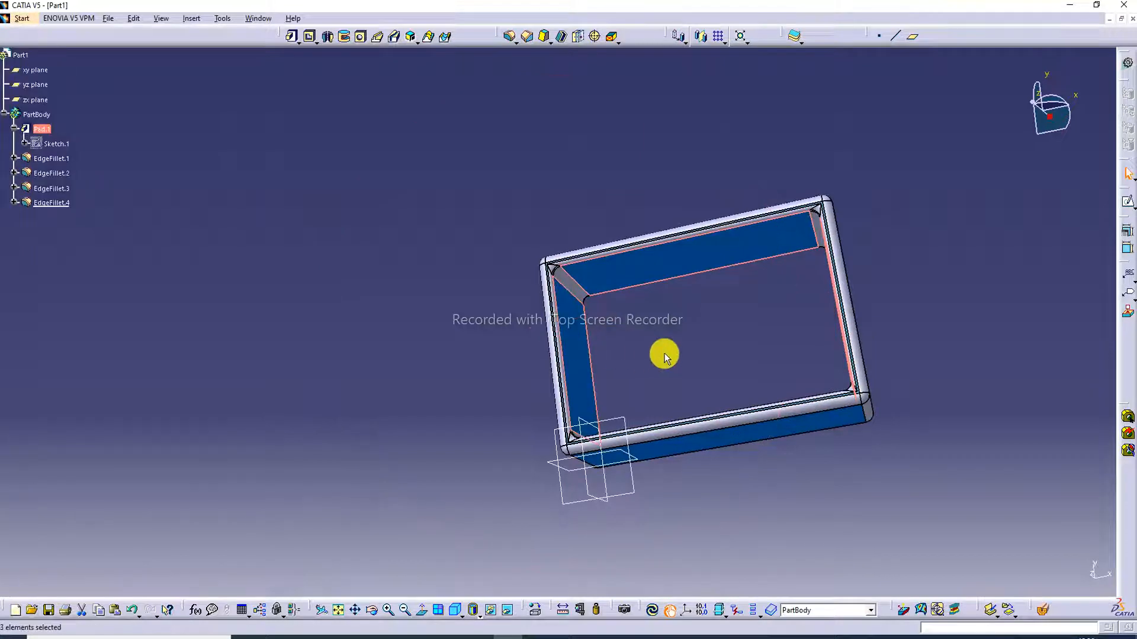
{"action": "middle_click_drag", "start_coordinate": [665, 353], "coordinate": [656, 469]}
{"action": "left_click", "coordinate": [654, 468], "text": "ctrl"}
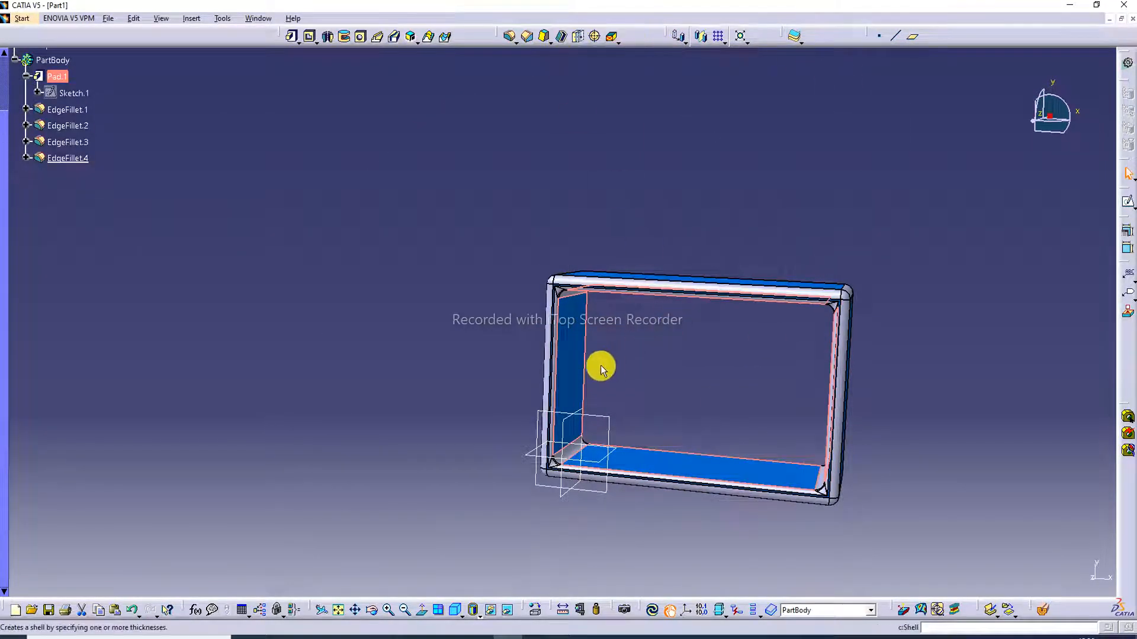
{"action": "right_click", "coordinate": [574, 364]}
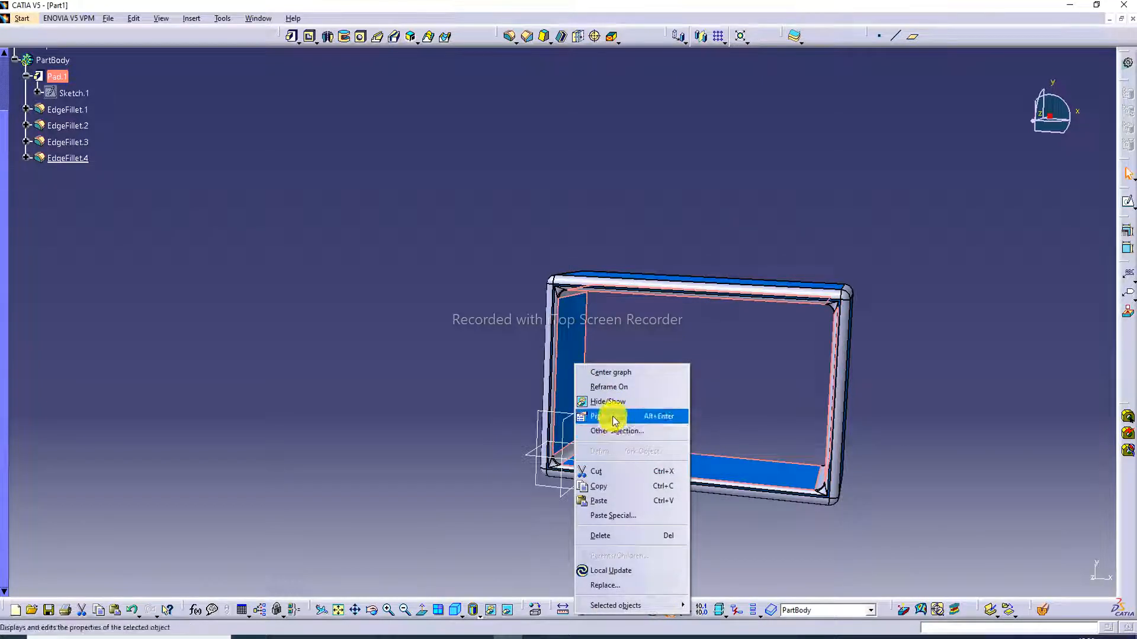
{"action": "left_click", "coordinate": [610, 416]}
{"action": "left_click", "coordinate": [786, 234]}
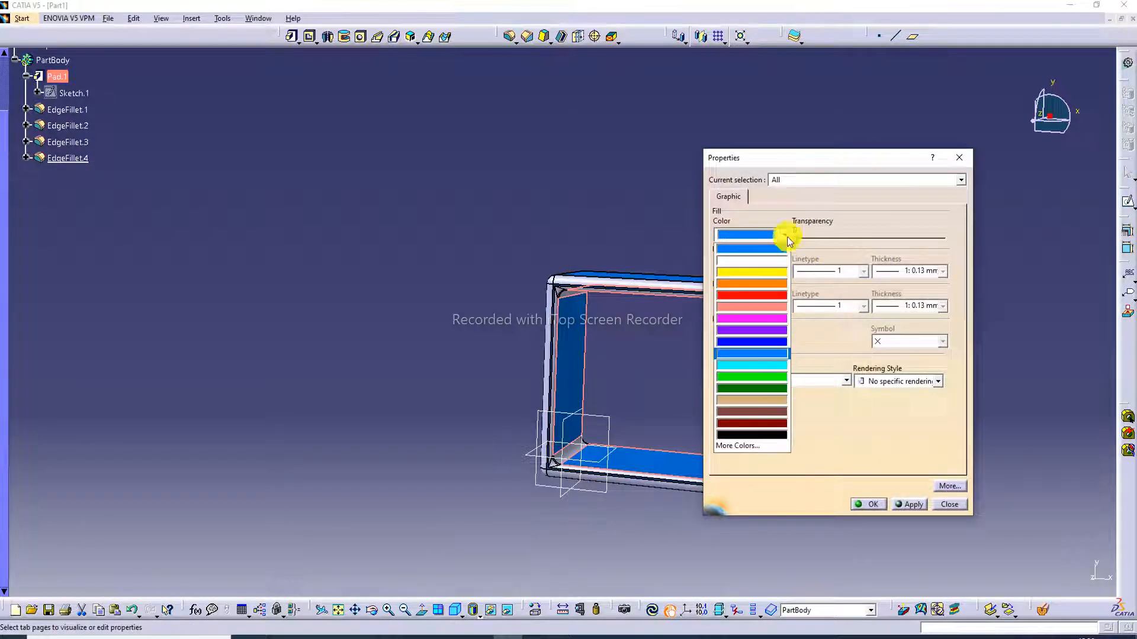
{"action": "left_click", "coordinate": [757, 318]}
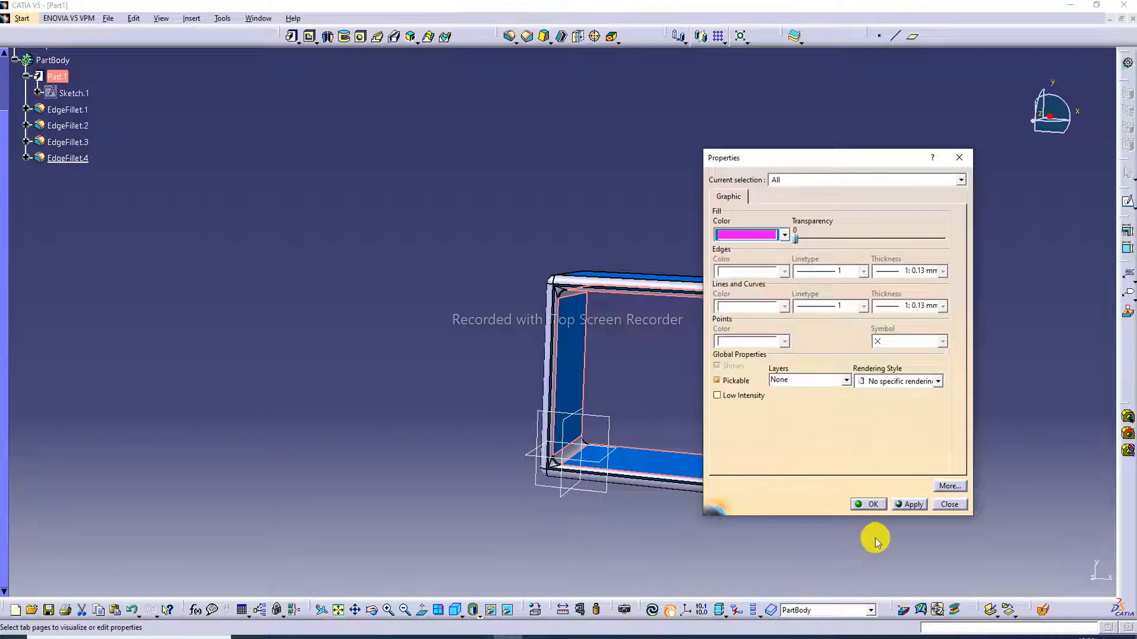
{"action": "left_click", "coordinate": [872, 504]}
- Select EdgeFillet.2, EdgeFillet.3 and EdgeFillet.4 together and set their fill color to green
{"action": "middle_click_drag", "start_coordinate": [897, 343], "coordinate": [828, 150]}
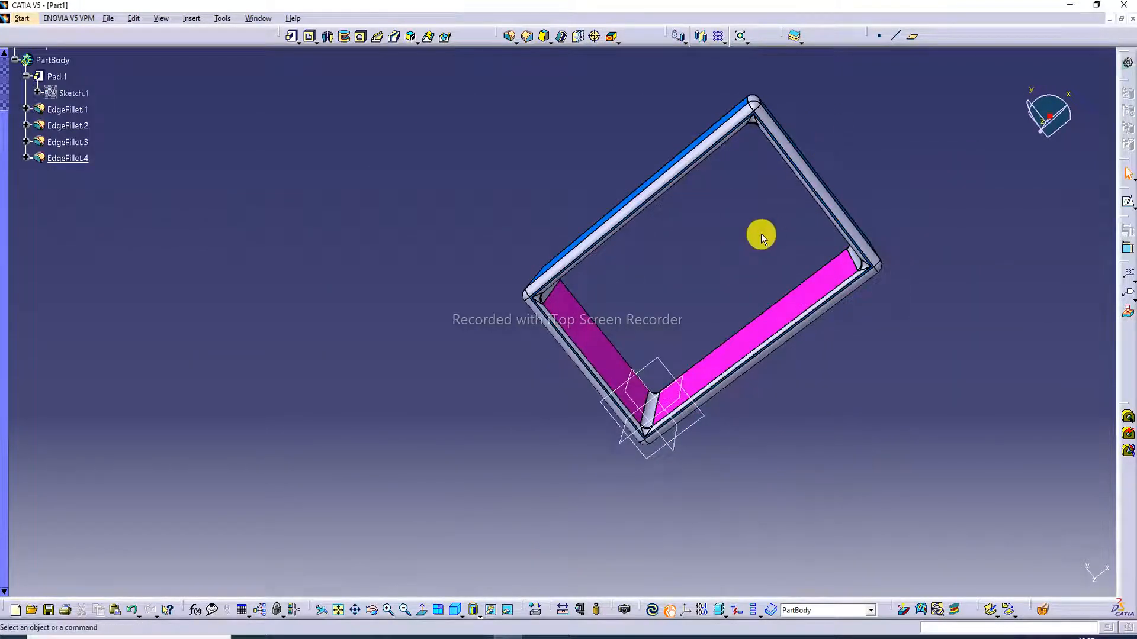
{"action": "middle_click_drag", "start_coordinate": [754, 289], "coordinate": [741, 274]}
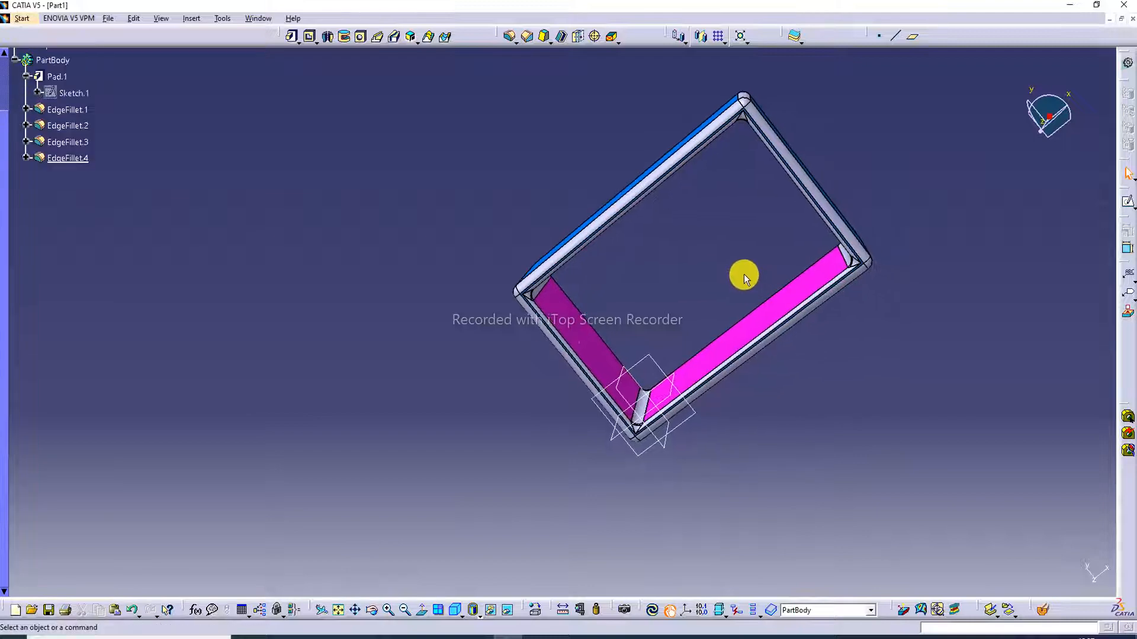
{"action": "middle_click_drag", "start_coordinate": [787, 207], "coordinate": [421, 385]}
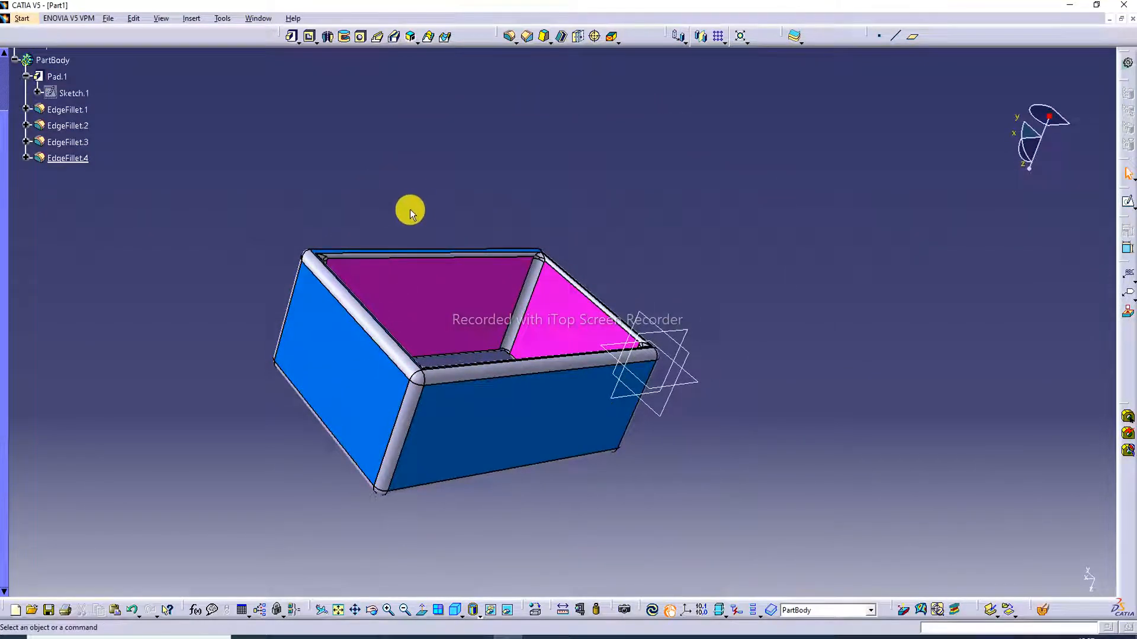
{"action": "left_click", "coordinate": [67, 127]}
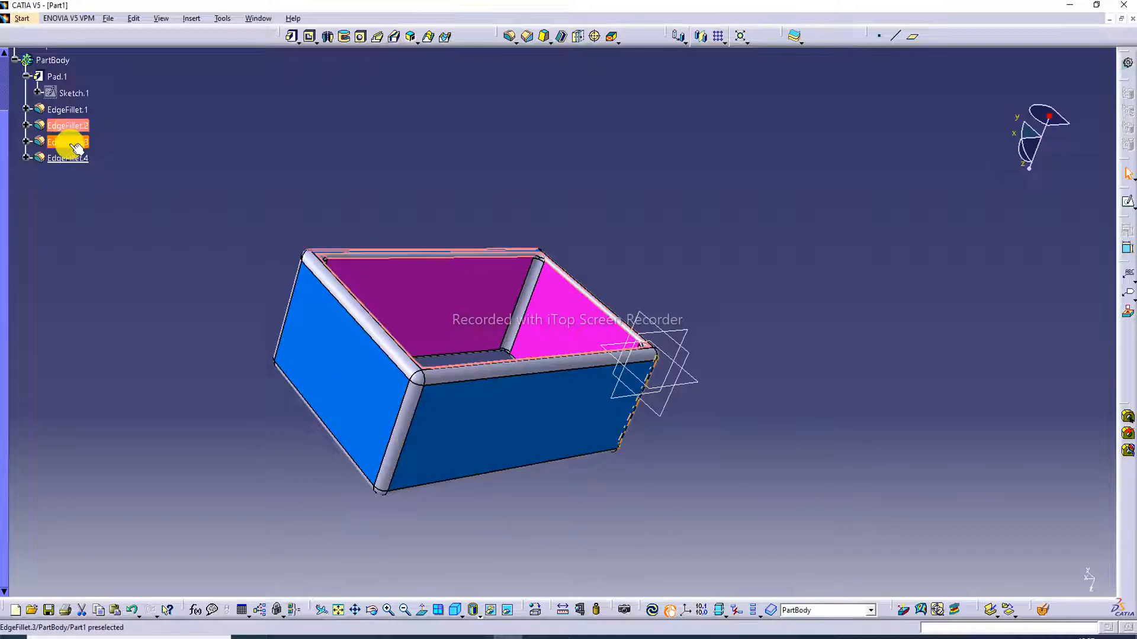
{"action": "left_click", "coordinate": [65, 143], "text": "ctrl"}
{"action": "left_click", "coordinate": [68, 158], "text": "ctrl"}
{"action": "right_click", "coordinate": [69, 160]}
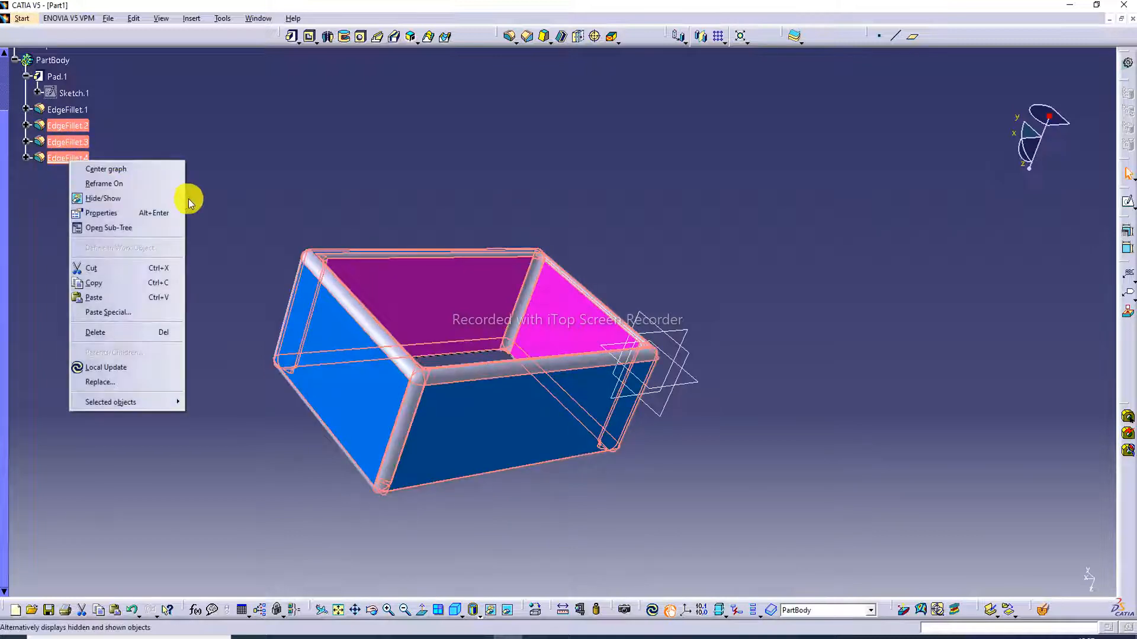
{"action": "left_click", "coordinate": [113, 213]}
{"action": "left_click", "coordinate": [784, 235]}
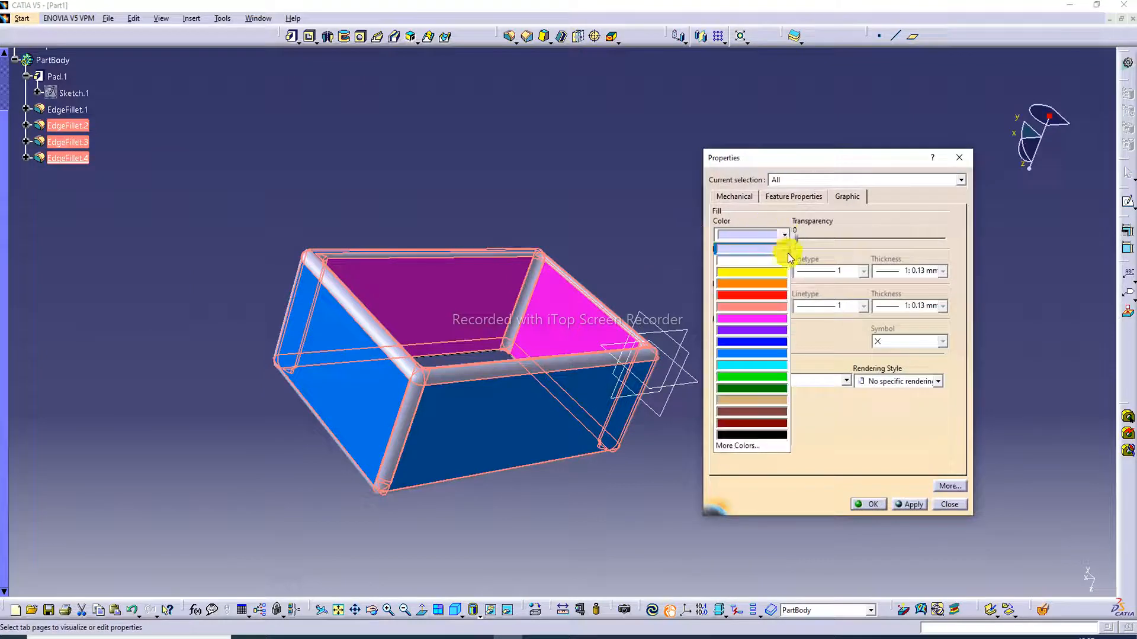
{"action": "left_click", "coordinate": [760, 378]}
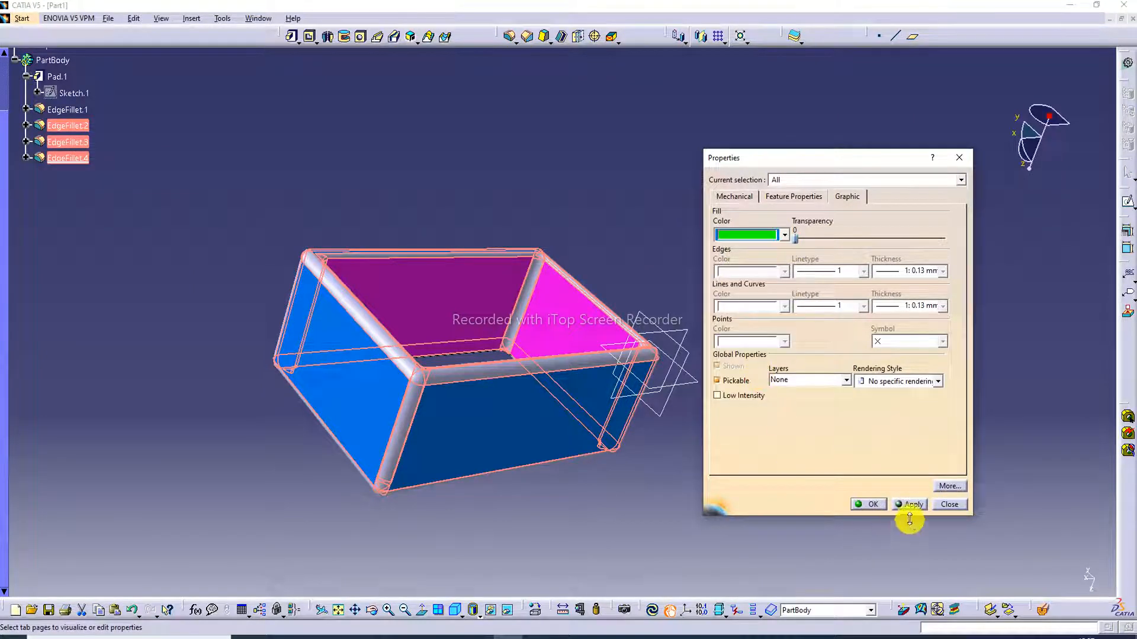
{"action": "left_click", "coordinate": [869, 504]}
{"action": "left_click", "coordinate": [733, 236]}
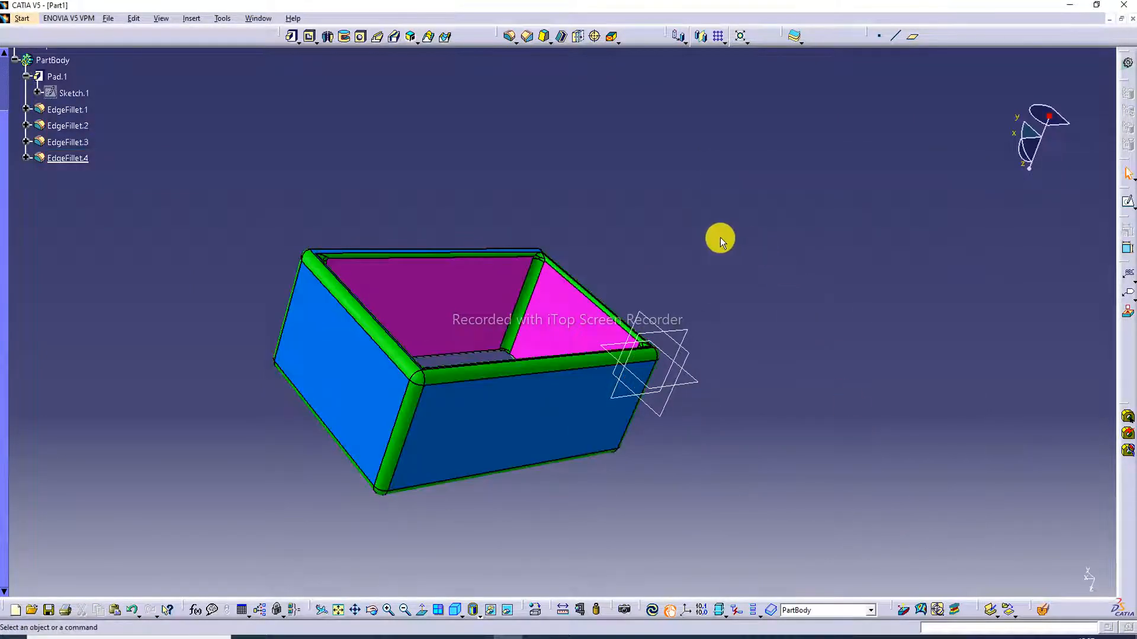
- Examine the colored box from several sides and compare it with the isometric view in the CATIA Practice Tutorial-03 PDF drawing in the browser
{"action": "middle_click_drag", "start_coordinate": [719, 237], "coordinate": [839, 106]}
{"action": "middle_click_drag", "start_coordinate": [787, 353], "coordinate": [917, 364]}
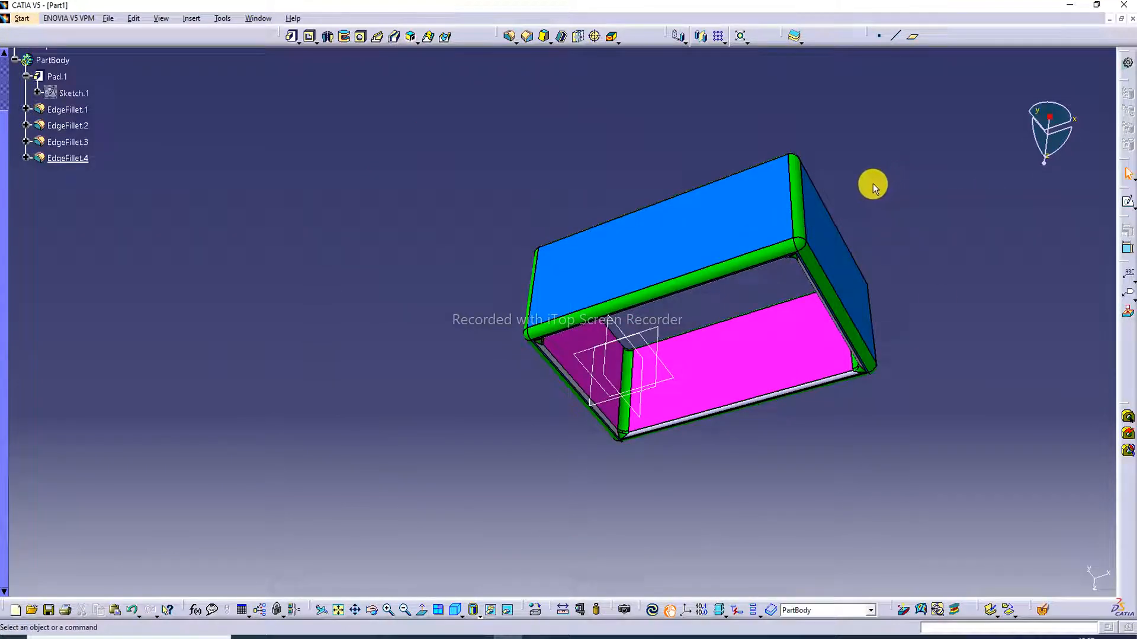
{"action": "middle_click_drag", "start_coordinate": [873, 184], "coordinate": [312, 413]}
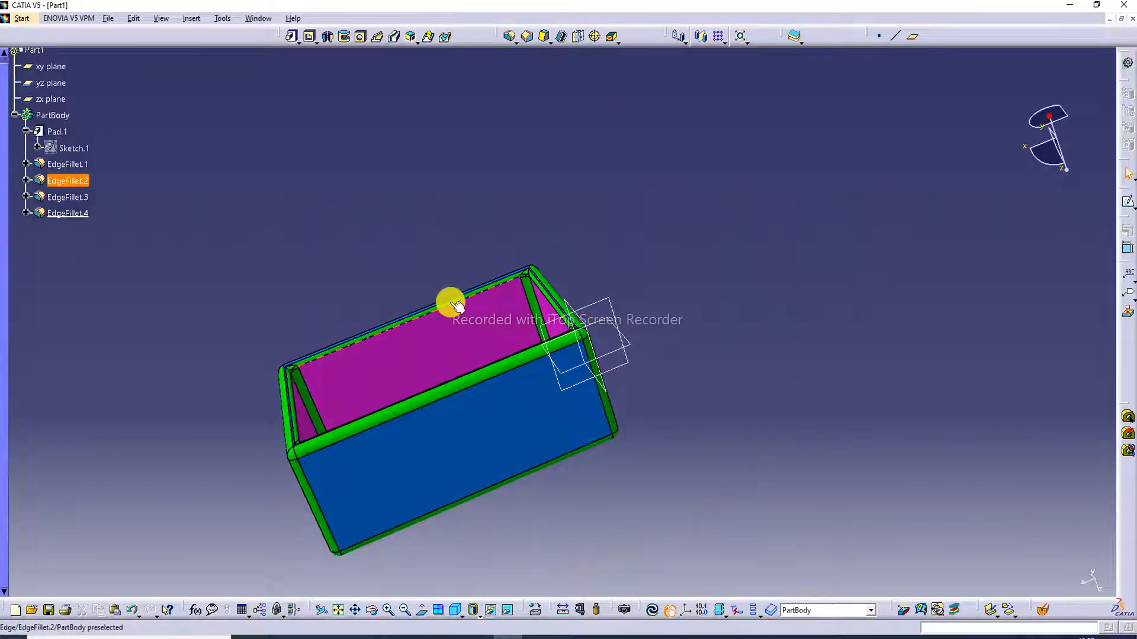
{"action": "left_click", "coordinate": [422, 327]}
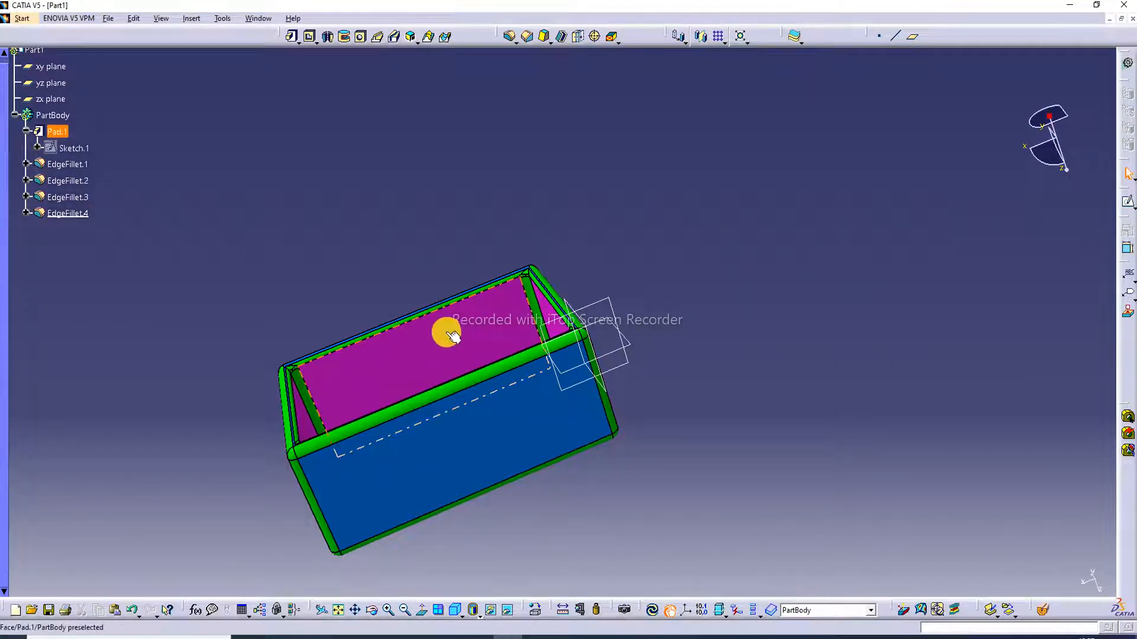
{"action": "middle_click_drag", "start_coordinate": [453, 336], "coordinate": [521, 366]}
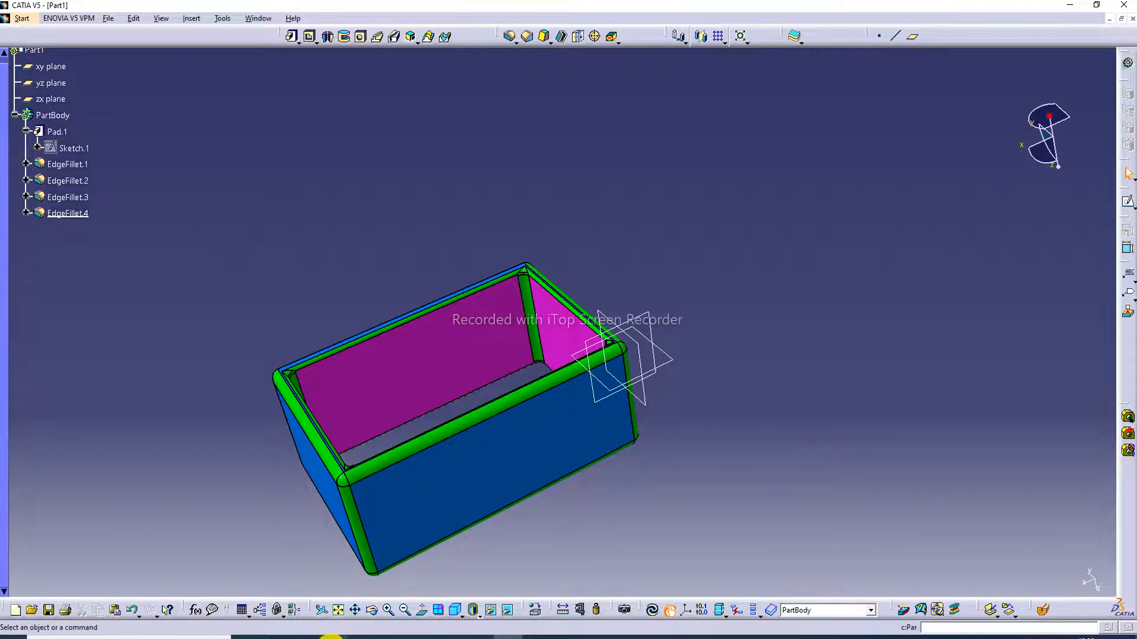
{"action": "mouse_move", "coordinate": [323, 635]}
{"action": "left_click", "coordinate": [332, 580]}
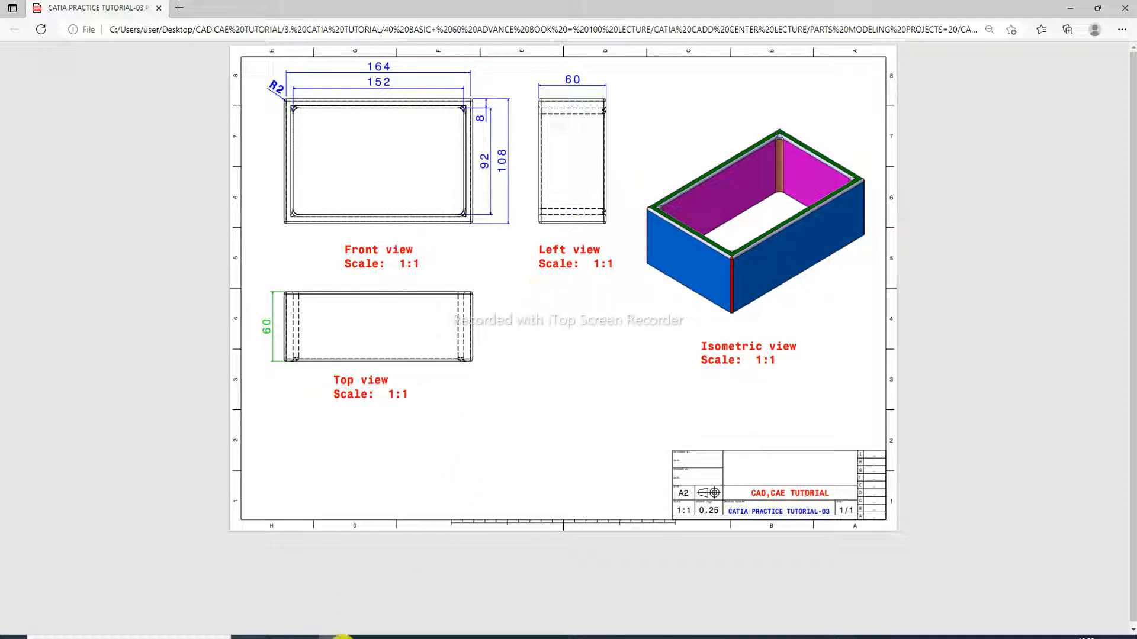
{"action": "left_click", "coordinate": [332, 637]}
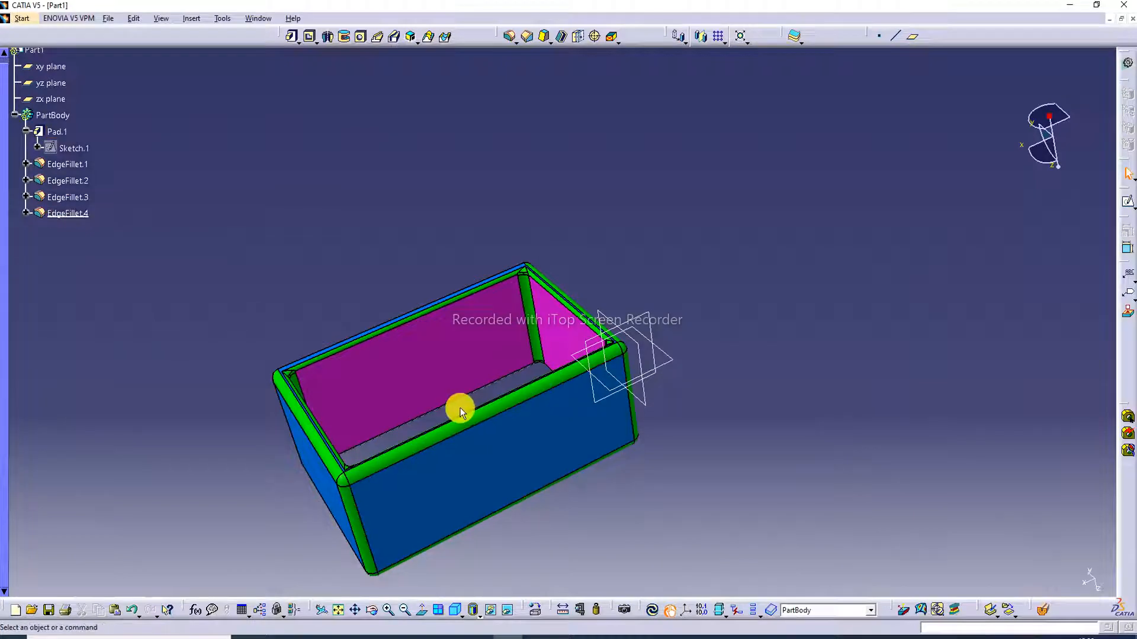
{"action": "scroll", "coordinate": [460, 408], "scroll_direction": "down", "scroll_amount": 3}
{"action": "middle_click_drag", "start_coordinate": [460, 408], "coordinate": [332, 119]}
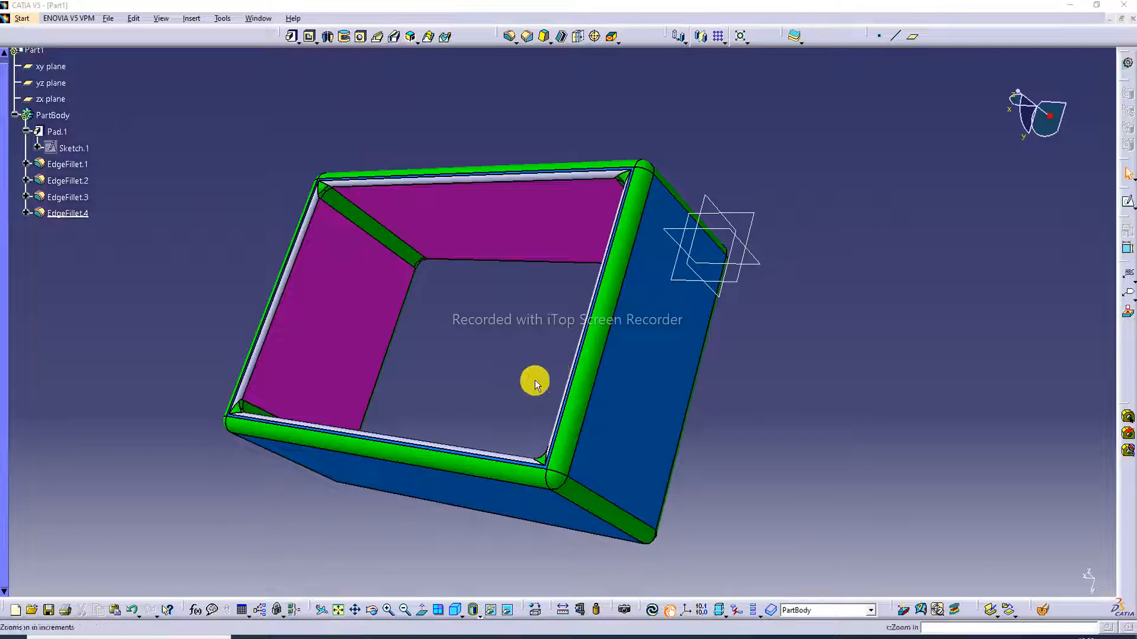
{"action": "left_click", "coordinate": [333, 637]}
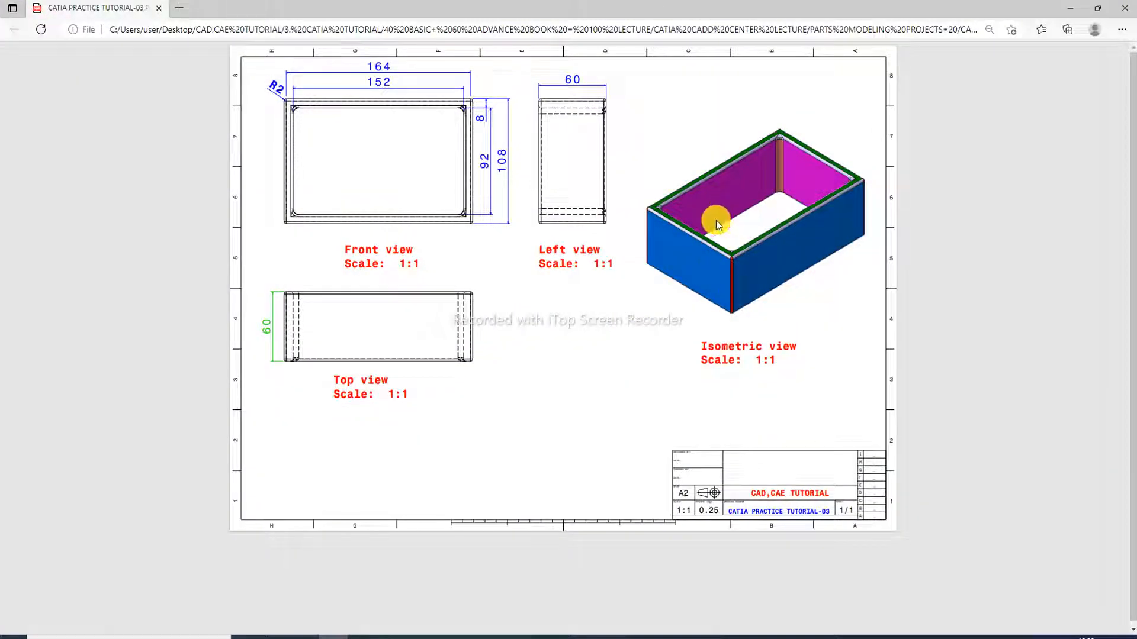